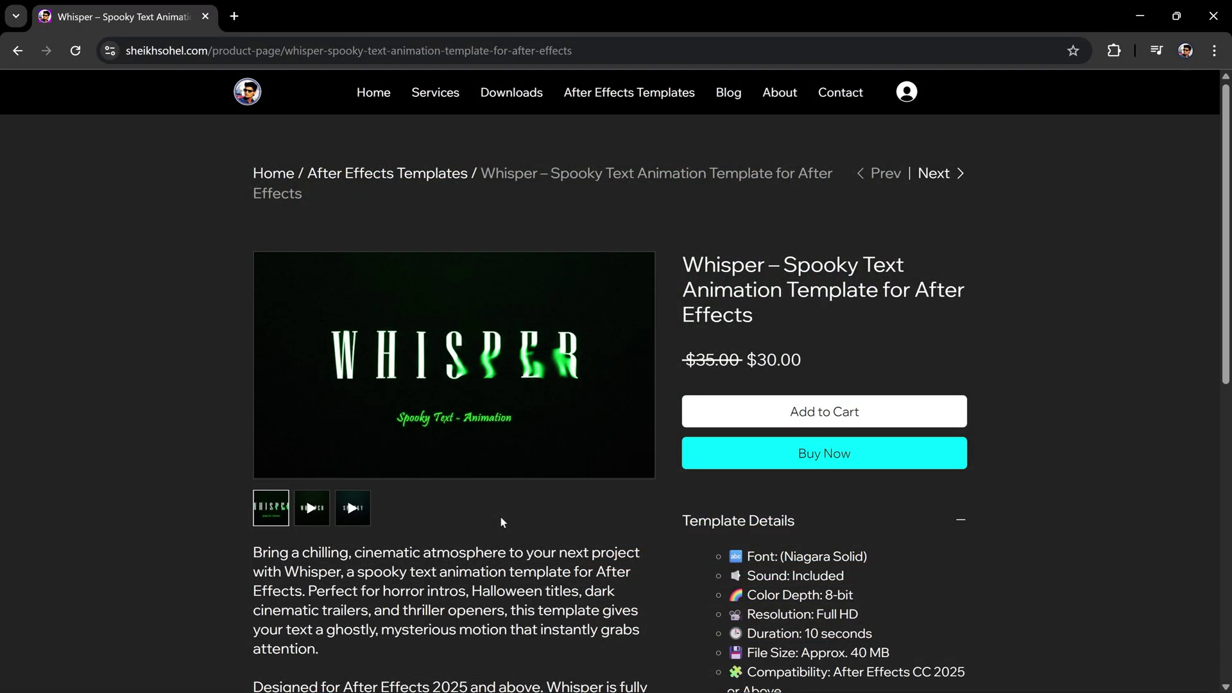
Step: View the second preview of the Whisper spooky text animation template on its product page
click(306, 510)
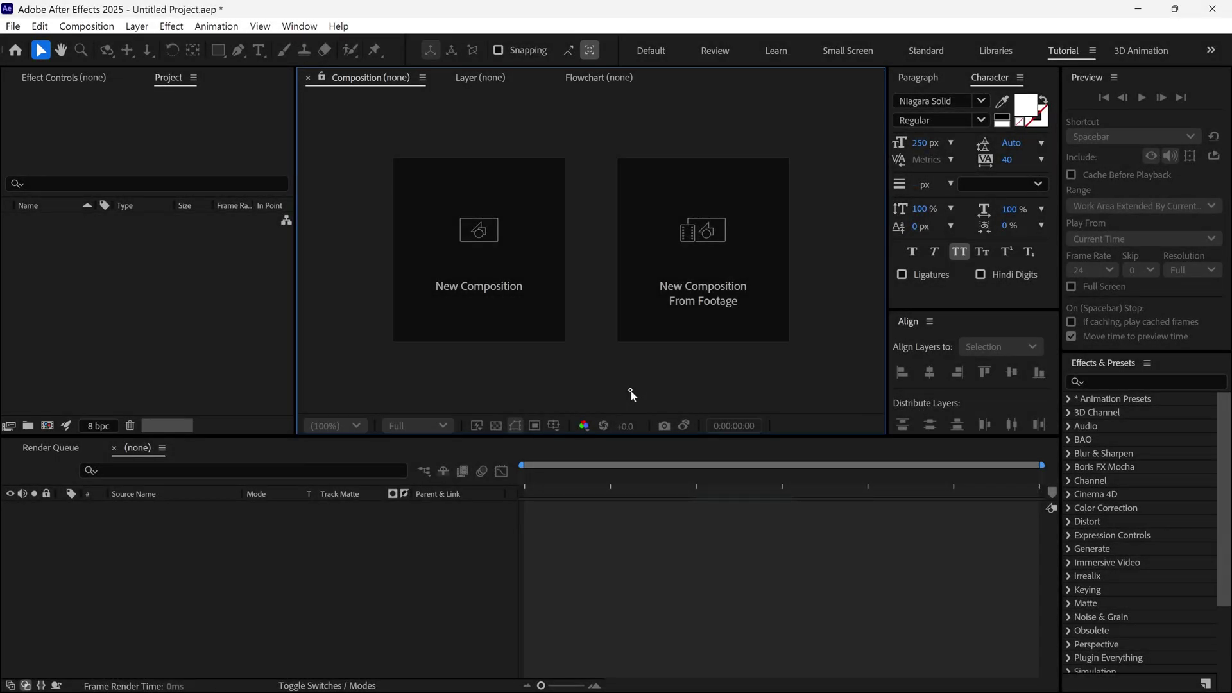
Step: In After Effects, create a composition named mc at 1920x1080, 24 fps, with a duration of 10 seconds
click(514, 311)
text(mc)
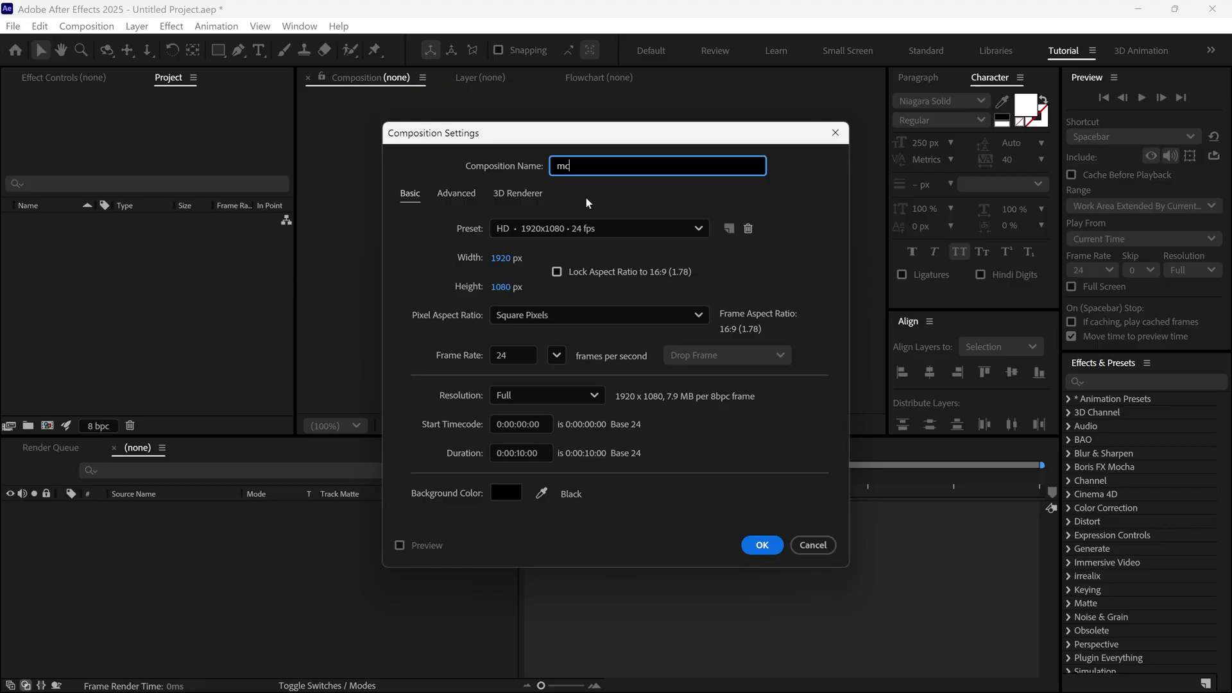
click(519, 349)
click(524, 452)
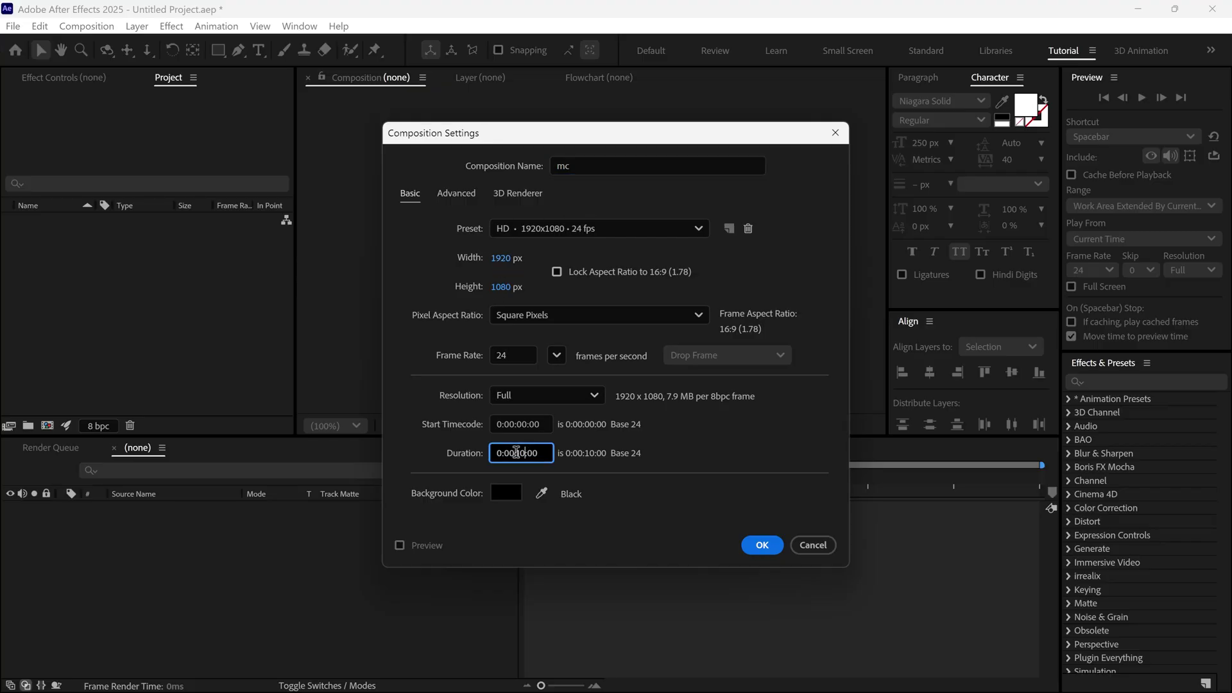
click(739, 516)
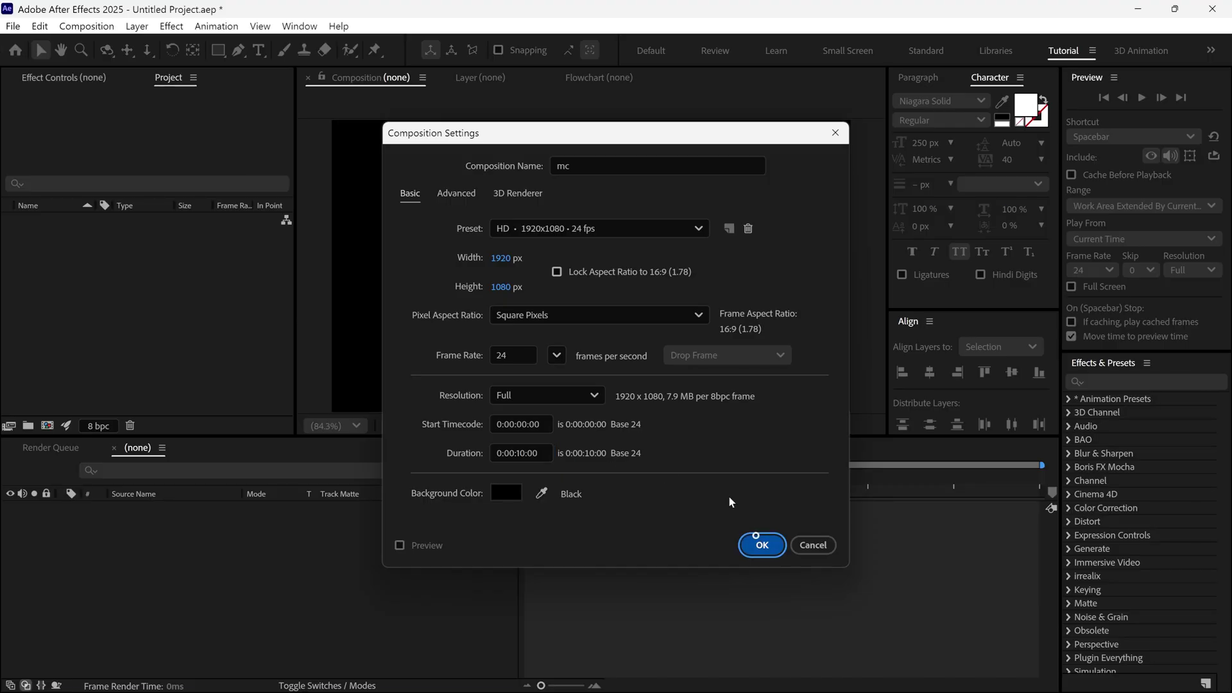
click(761, 544)
Step: Add a text layer reading "whisper" and center it horizontally and vertically in the composition
click(258, 50)
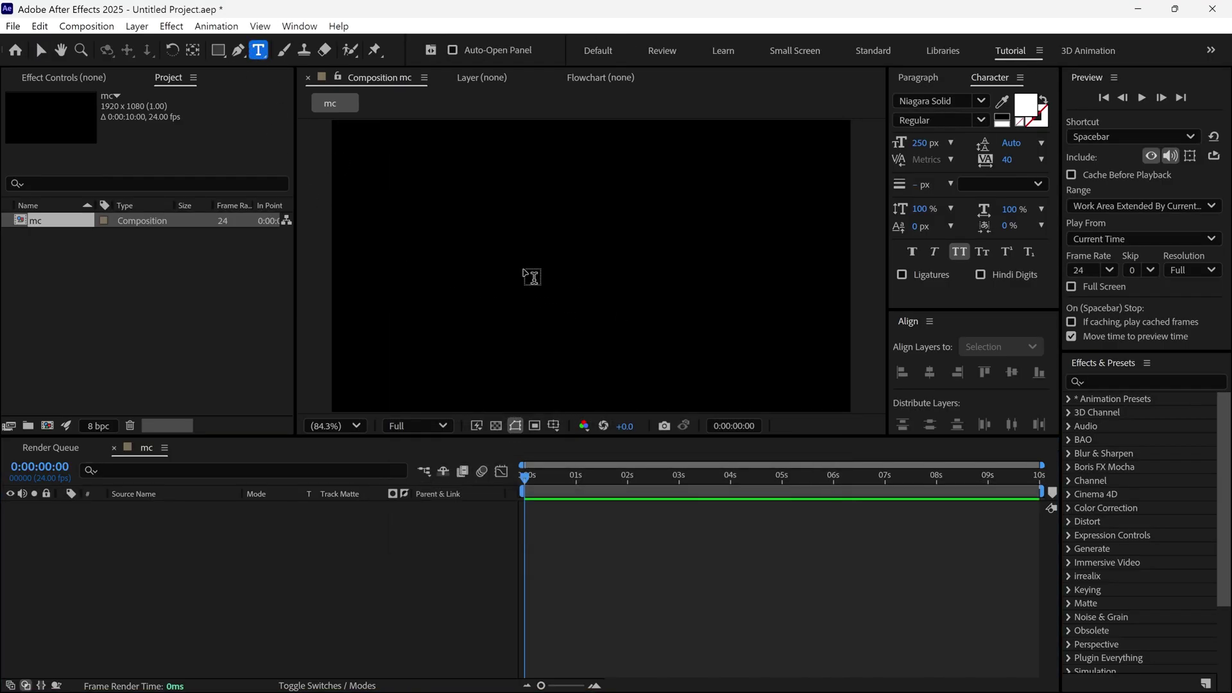
click(526, 272)
text(whisper)
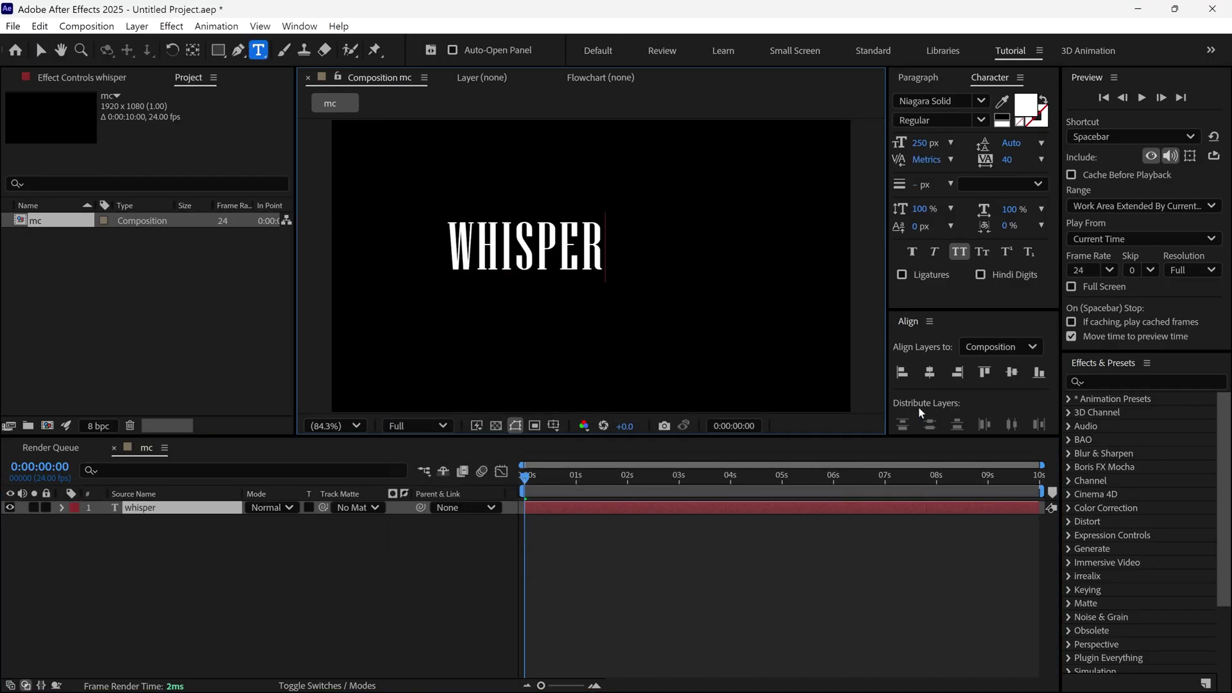
click(929, 372)
click(1011, 373)
key(v)
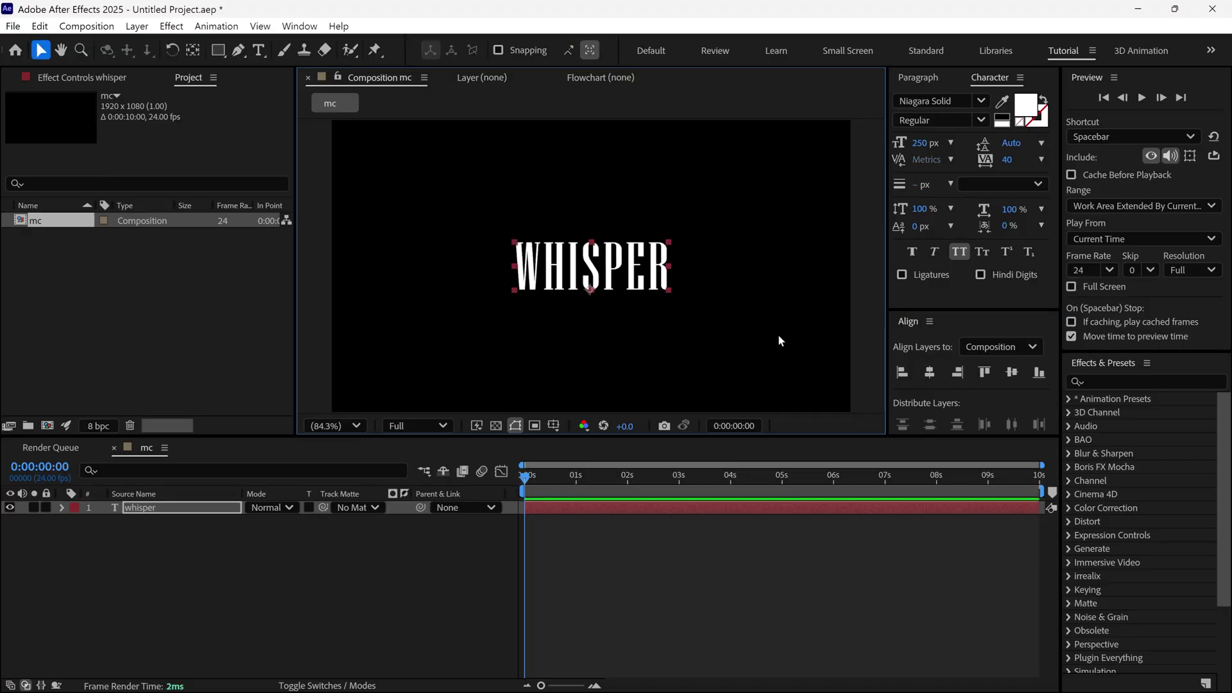
Step: Add a Tracking animator to the whisper text layer and set its Tracking Amount to 100
click(62, 508)
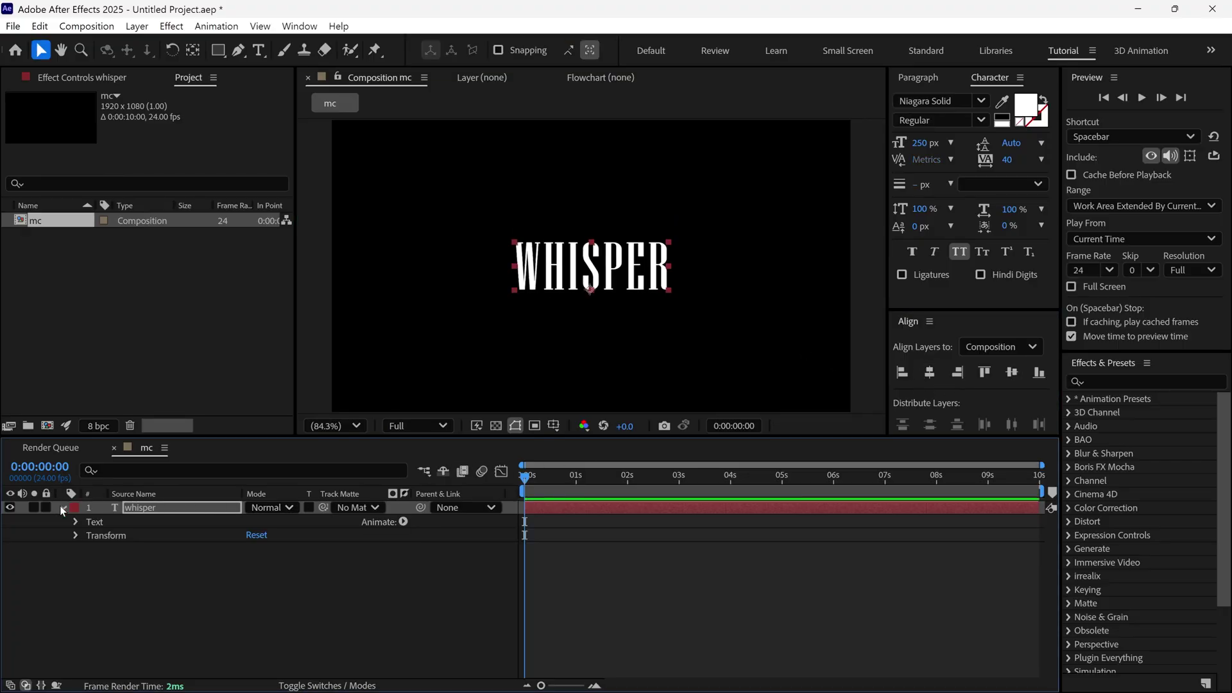
click(403, 522)
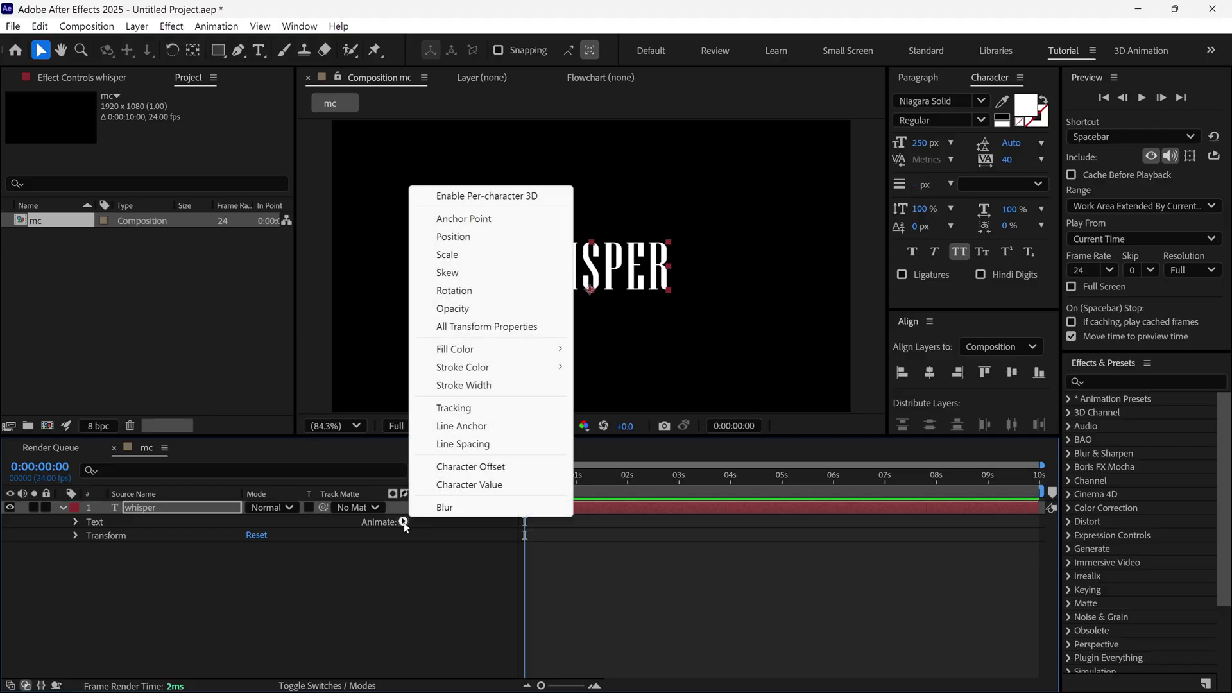
click(454, 408)
drag(246, 618, 321, 639)
click(255, 621)
key(Return)
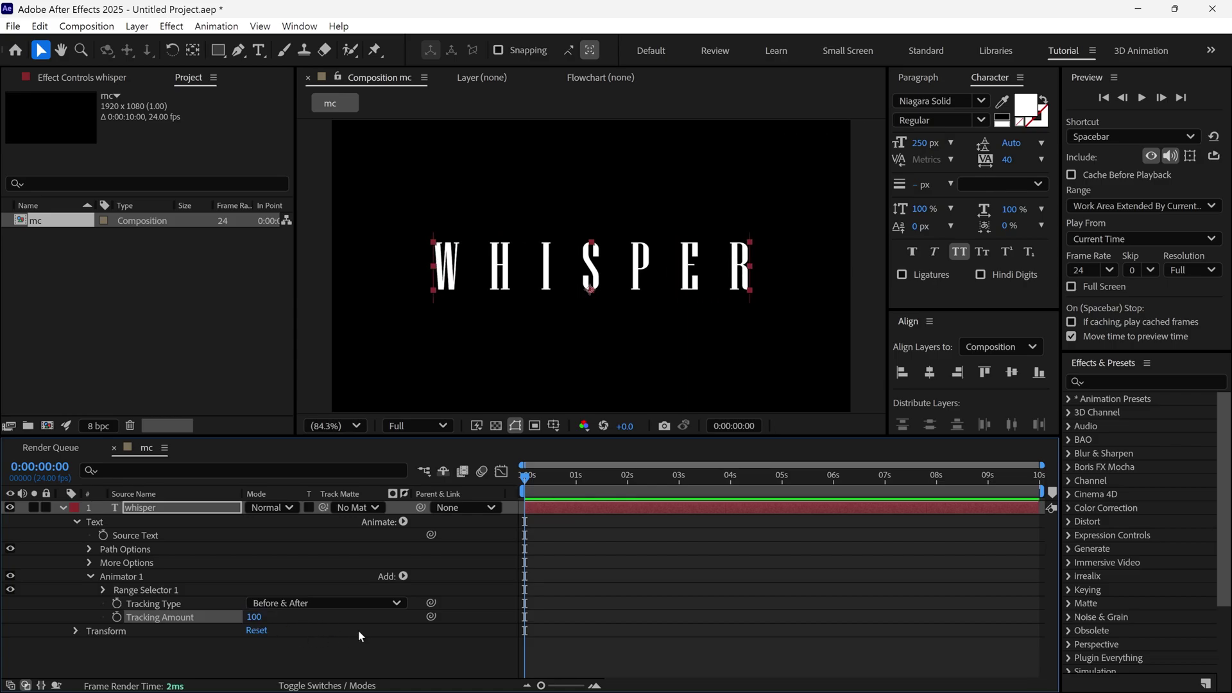
Step: Keyframe the Tracking Amount at the start of the timeline, and add a keyframe of 30 at 7 seconds
click(118, 617)
drag(532, 478, 886, 504)
click(254, 618)
text(30)
key(Return)
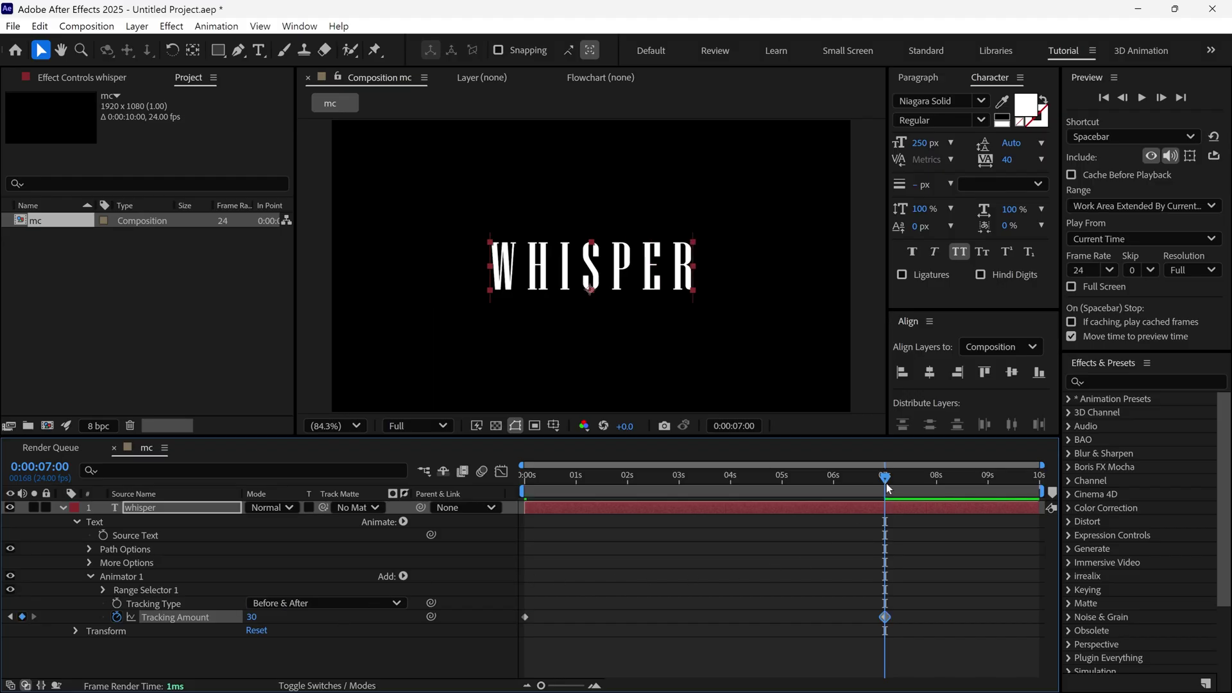
Step: Apply Easy Ease to both Tracking Amount keyframes
drag(934, 560, 517, 648)
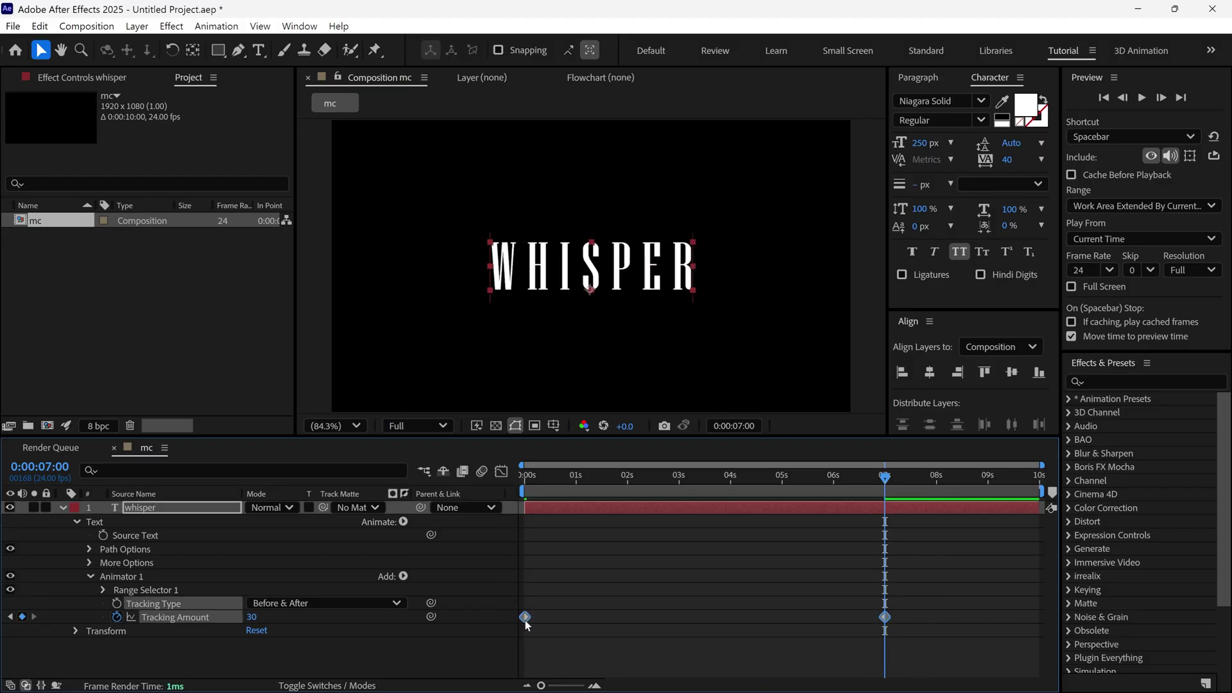
right_click(525, 621)
mouse_move(639, 611)
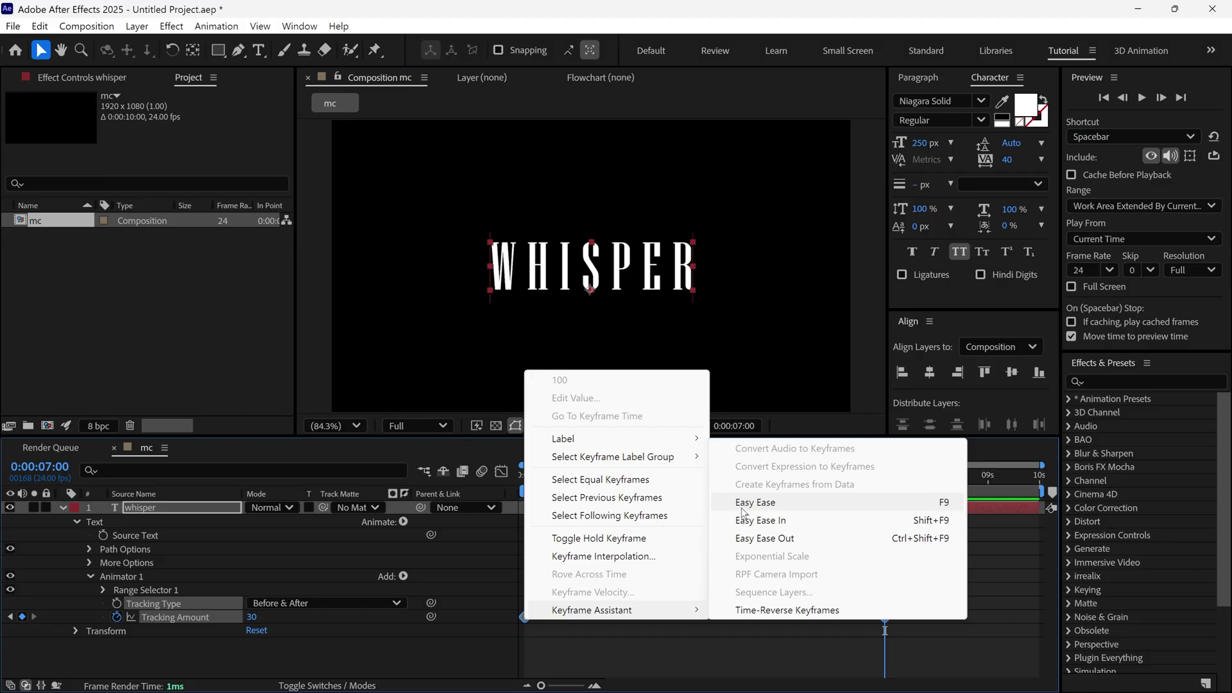
click(743, 508)
Step: Reshape the Tracking Amount speed graph so the speed peaks at the very start and decays slowly, and preview the motion
click(501, 472)
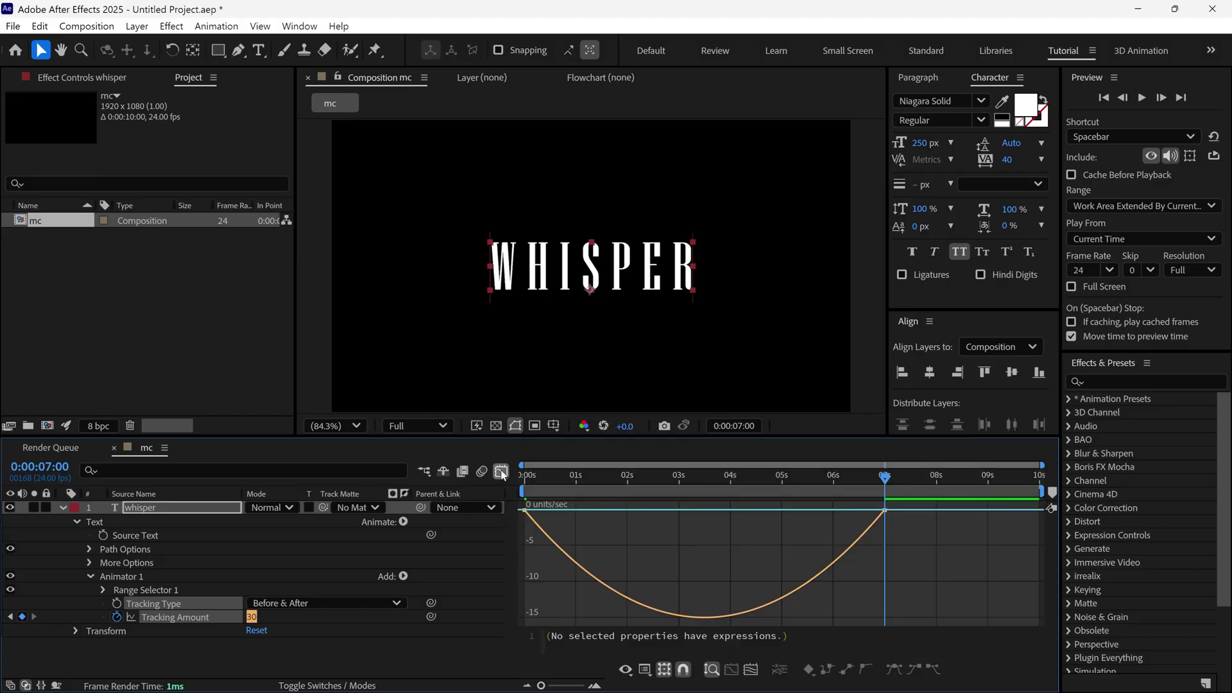
drag(584, 510, 528, 511)
drag(825, 511, 544, 497)
key(Home)
key(space)
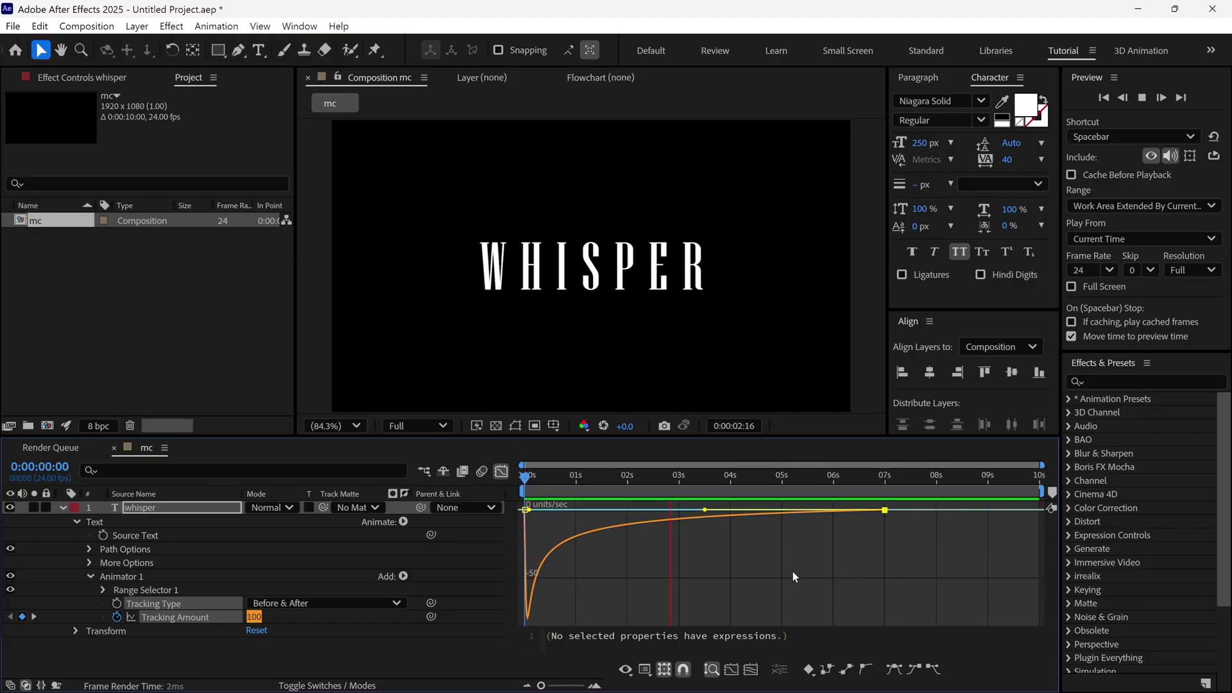
drag(533, 511, 527, 512)
key(space)
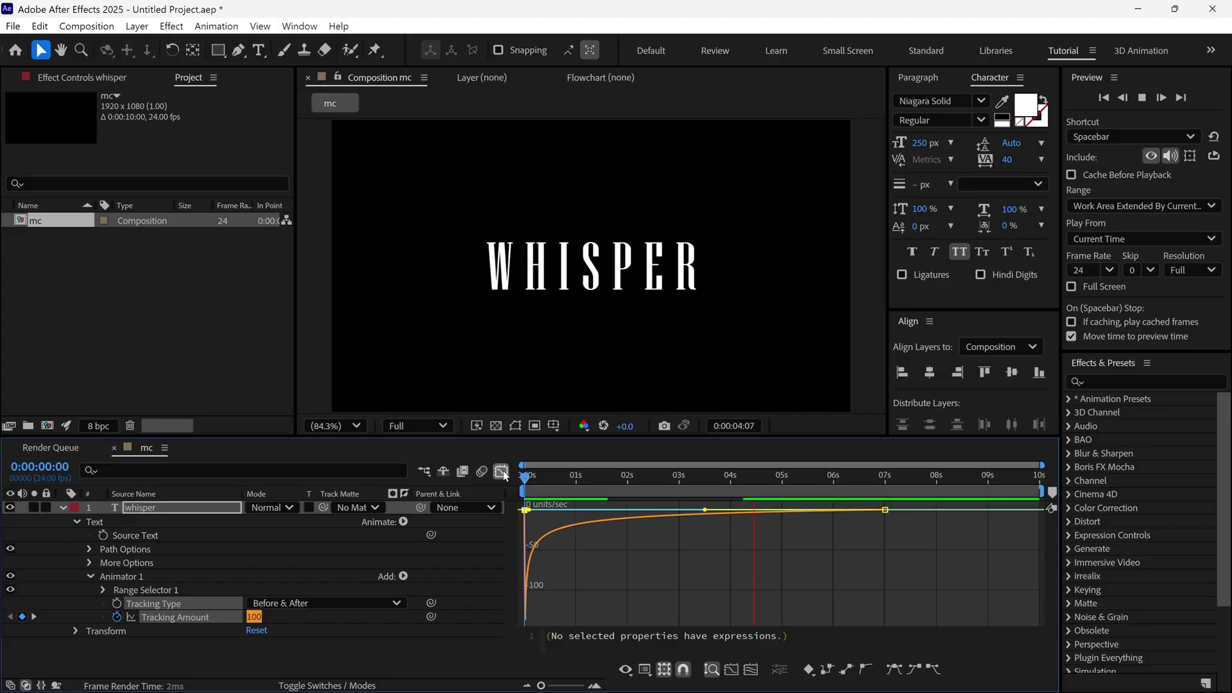
key(shift+F3)
key(space)
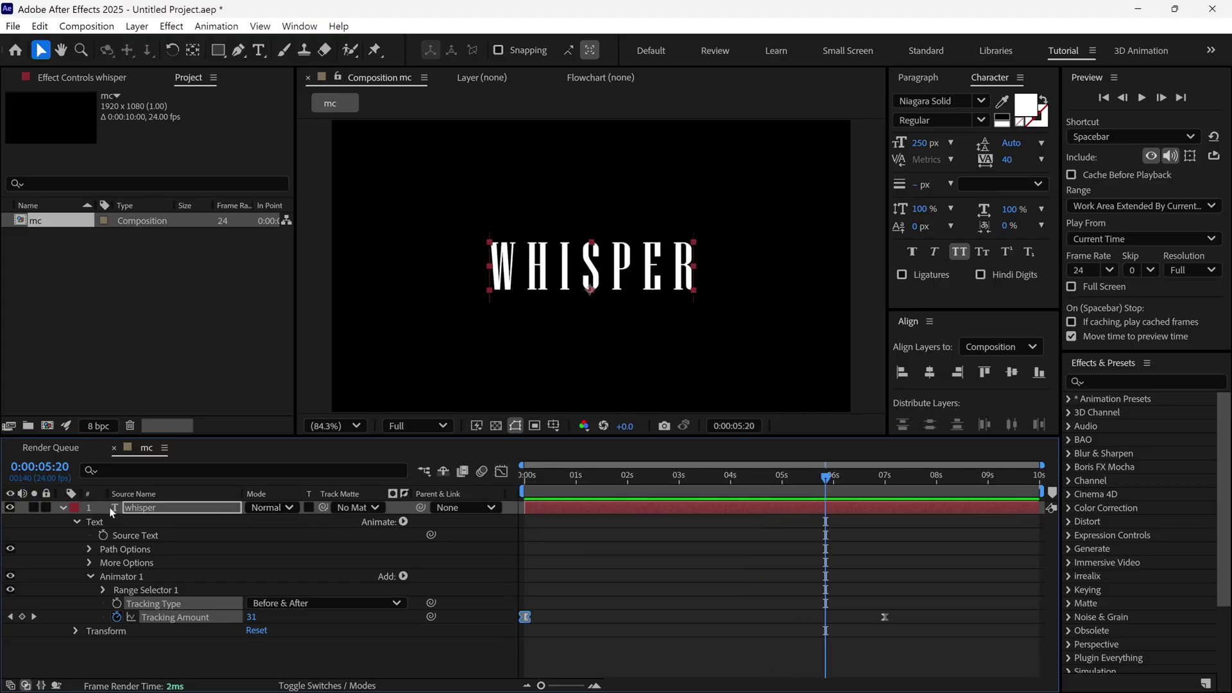
Step: Pre-compose the whisper layer as Text Holder, moving all attributes into the new composition
click(67, 508)
right_click(192, 510)
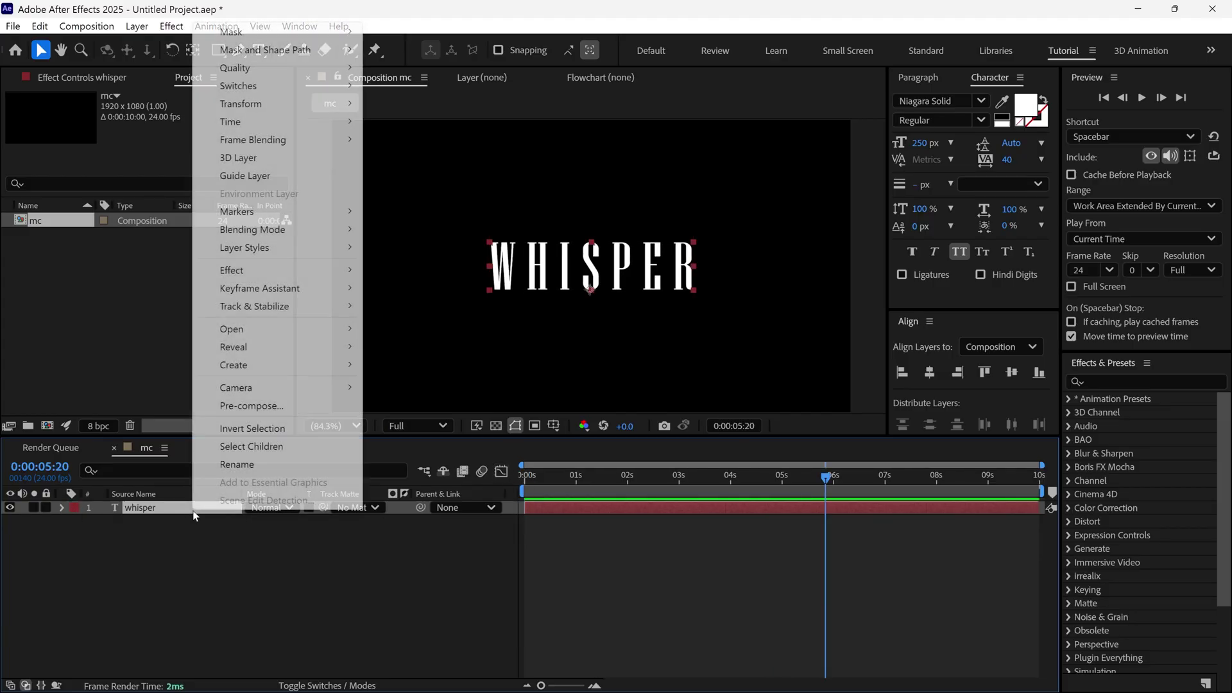
click(242, 406)
text(Text Holder)
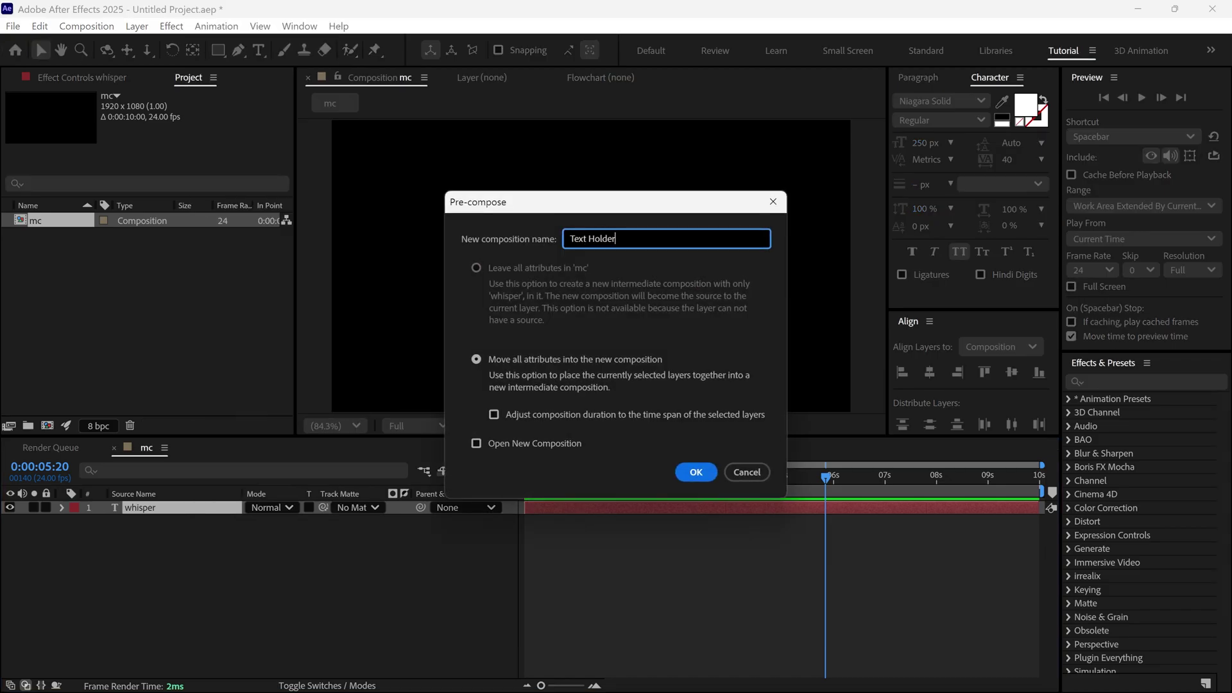
click(476, 359)
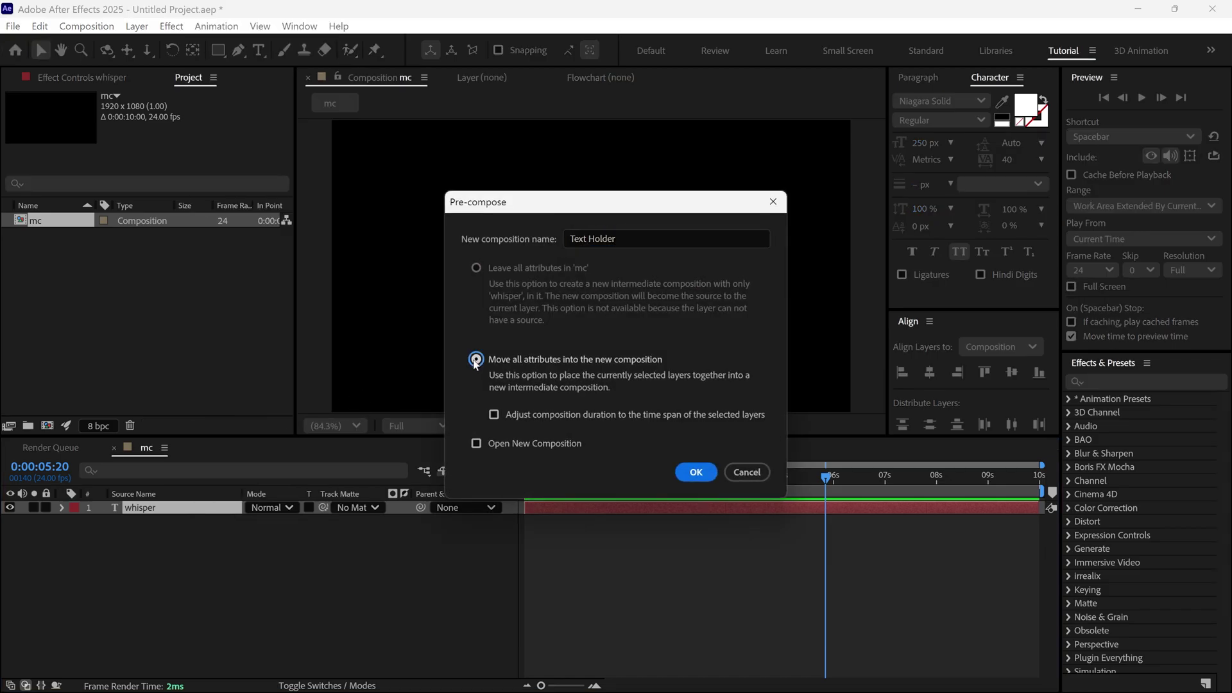
click(687, 470)
Step: Find the Turbulent Displace effect and apply it to the Text Holder layer
click(1140, 382)
text(turb)
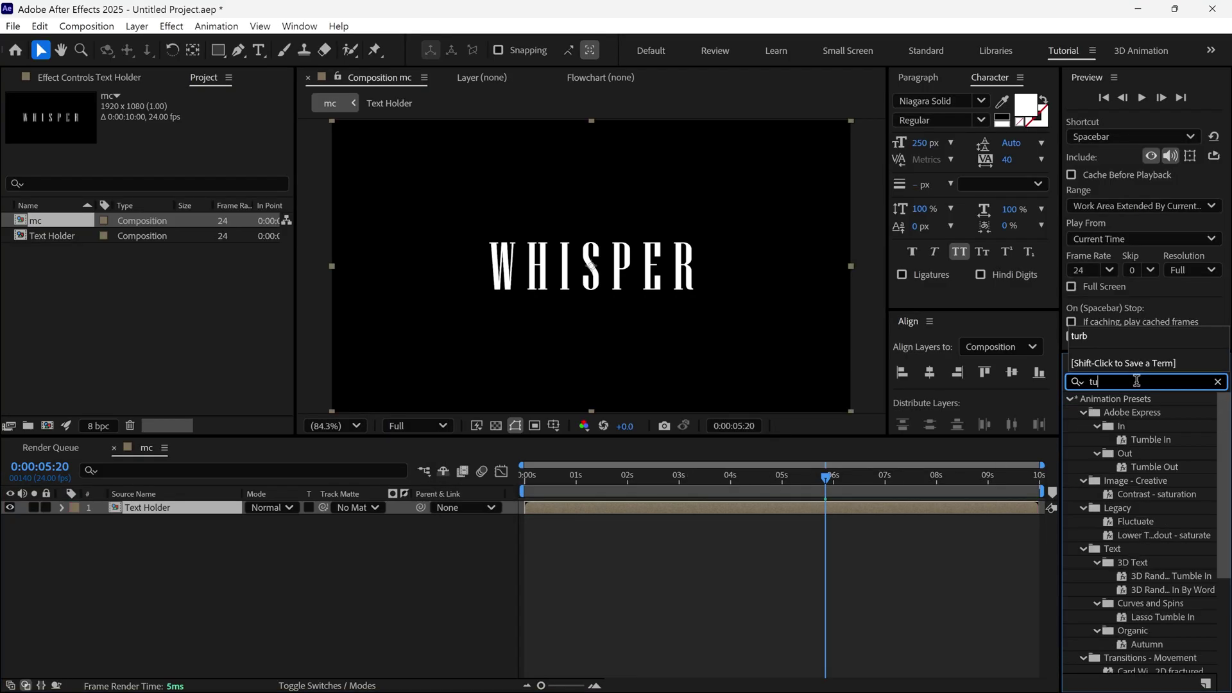
drag(1182, 419, 206, 512)
Step: Set the Turbulent Displace Amount to 100 at the start of the timeline and keyframe it there
drag(178, 137, 204, 149)
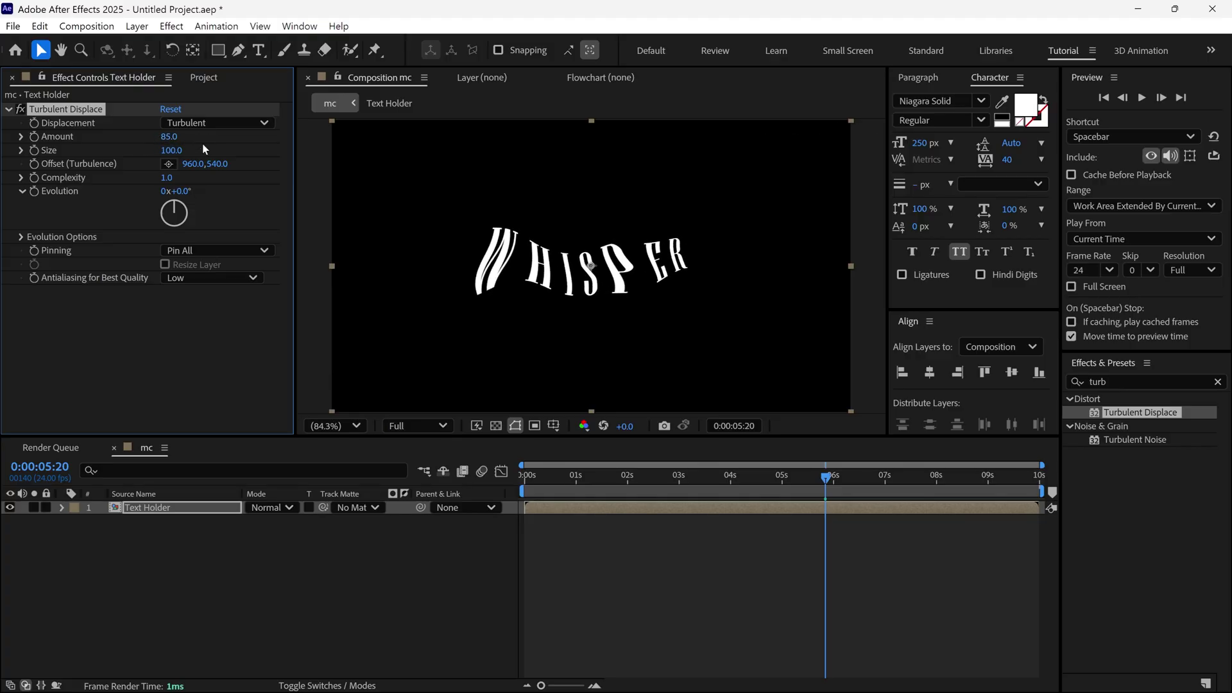
key(ctrl+z)
drag(825, 476, 523, 476)
click(169, 137)
text(100)
key(Return)
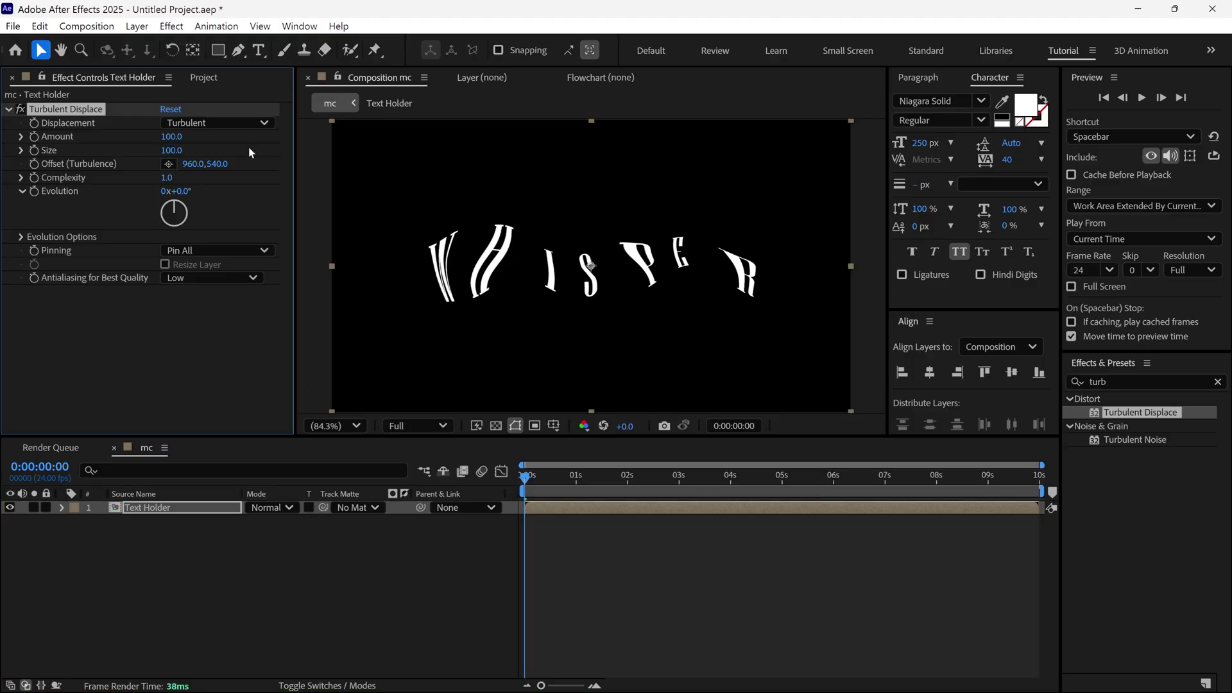
click(34, 137)
Step: Add a Turbulent Displace Amount keyframe of 0 at 5 seconds
drag(536, 482, 781, 478)
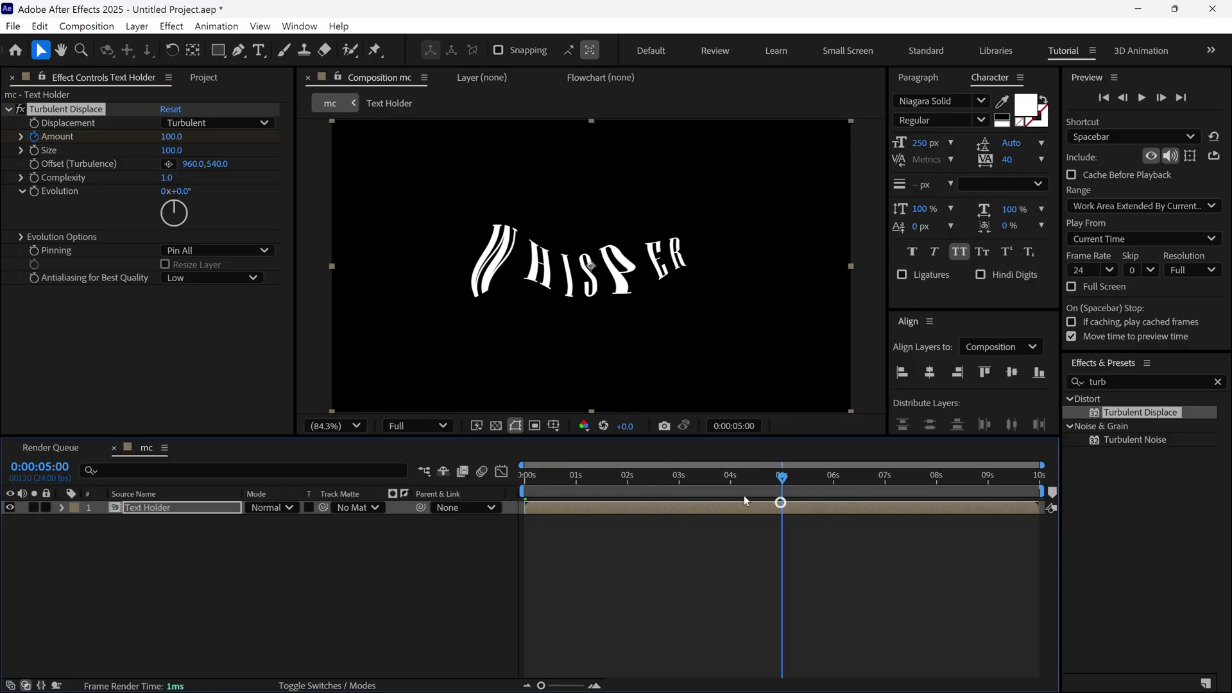
click(171, 136)
text(0)
key(Return)
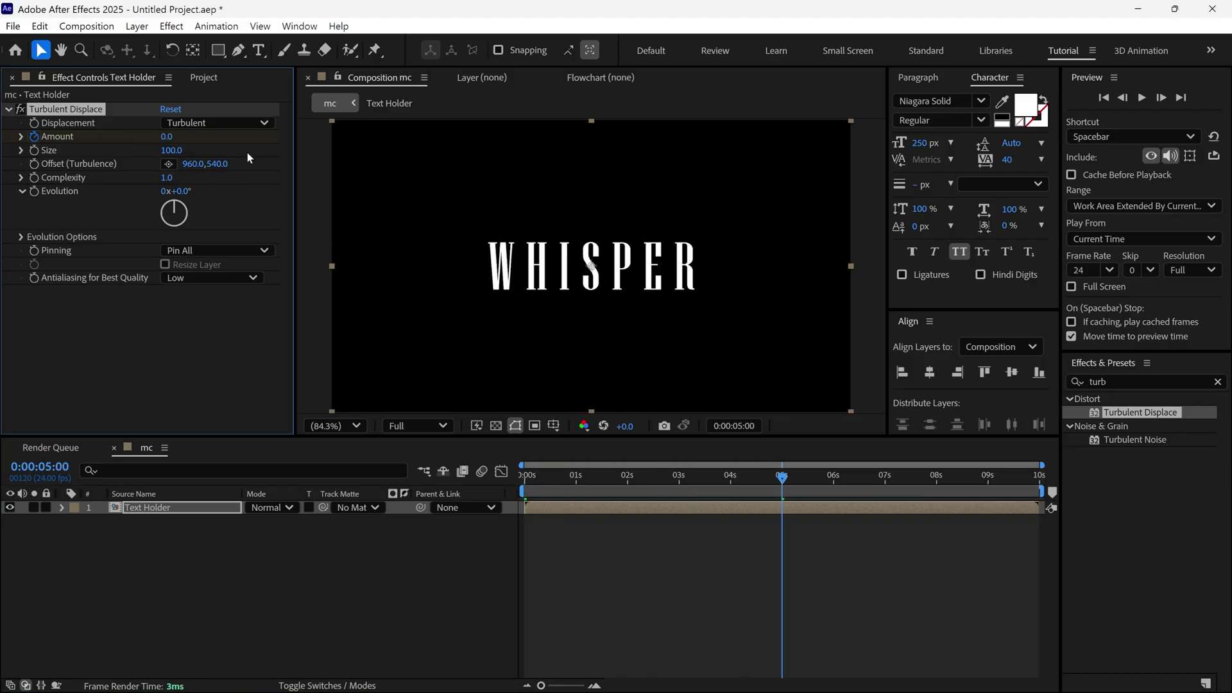
Step: Reveal the Text Holder layer's keyframes and apply Easy Ease to both Turbulent Displace Amount keyframes
key(u)
drag(799, 523, 498, 548)
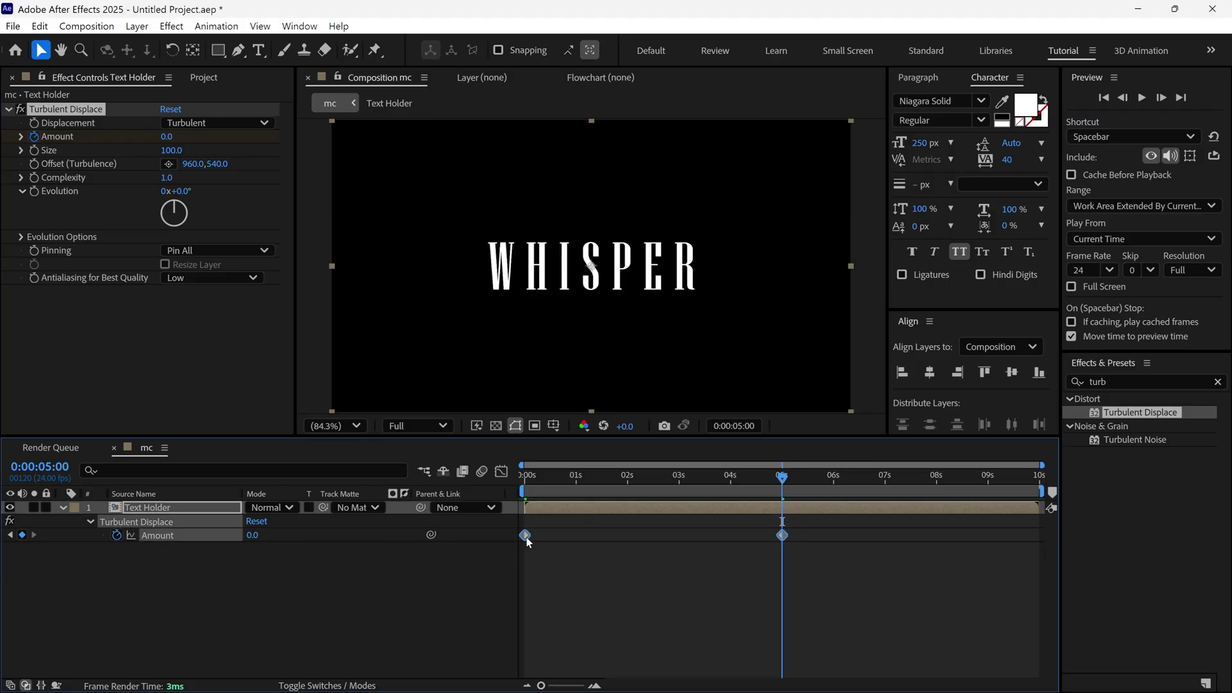
right_click(525, 535)
mouse_move(626, 531)
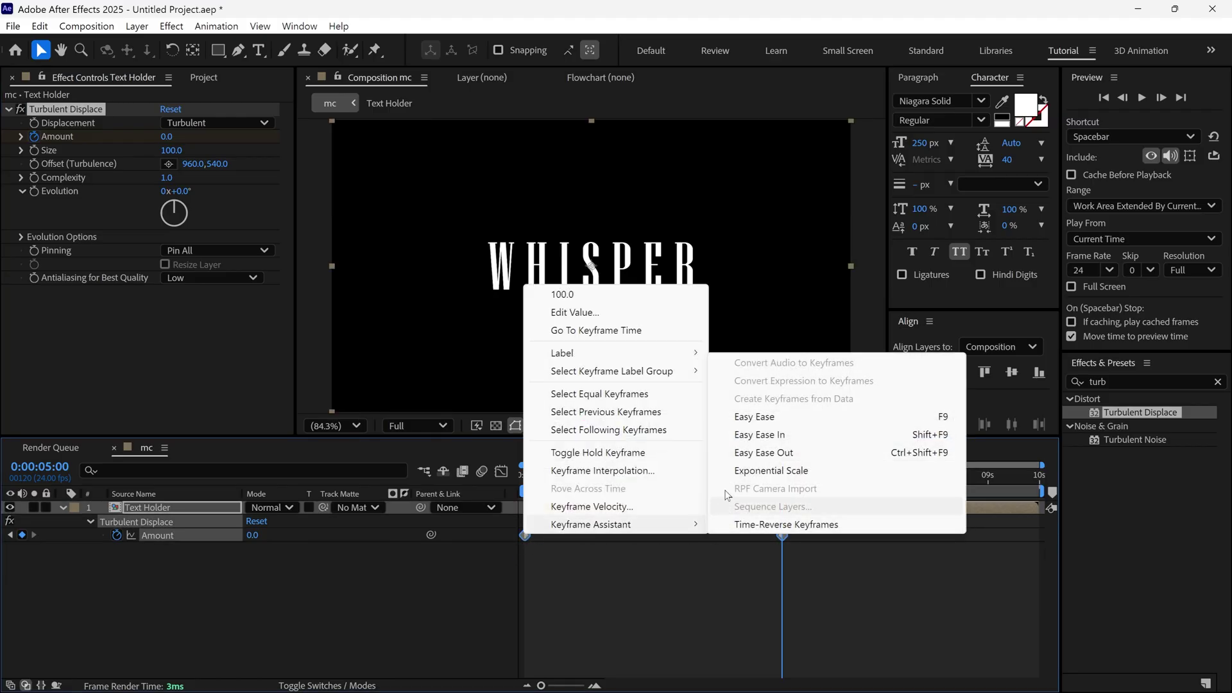
click(756, 417)
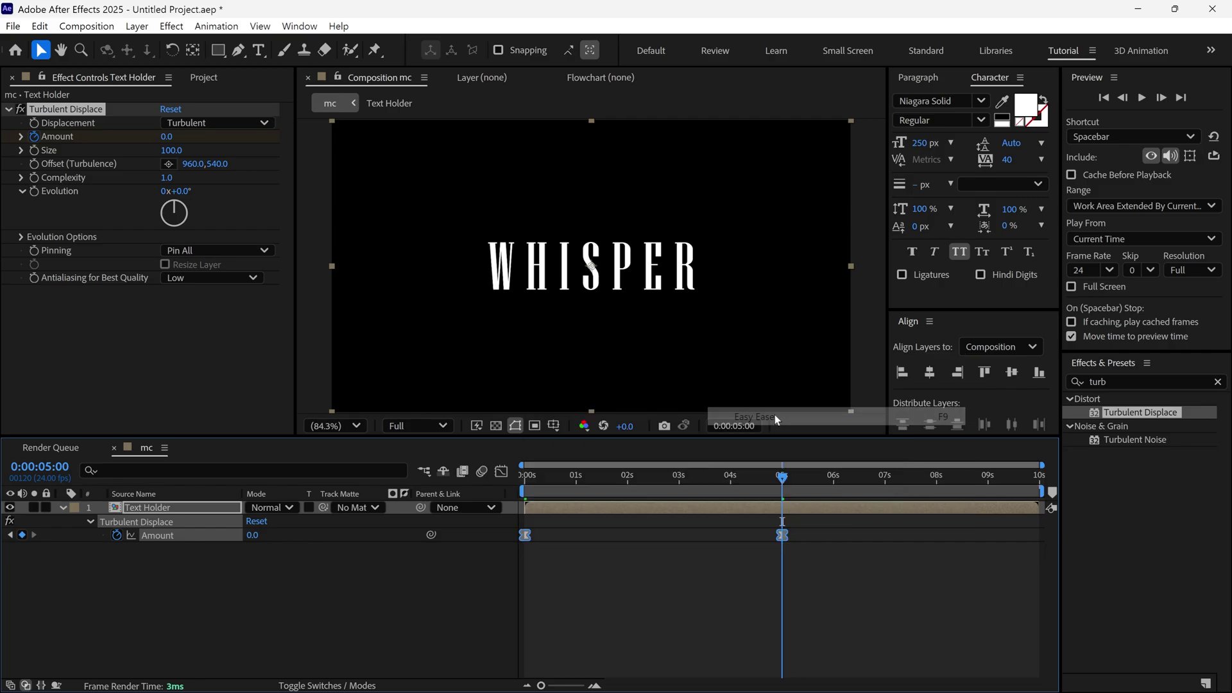
Step: Reshape the Turbulent Displace Amount speed graph to peak at the start and decay slowly, and preview the first 5 seconds
click(501, 471)
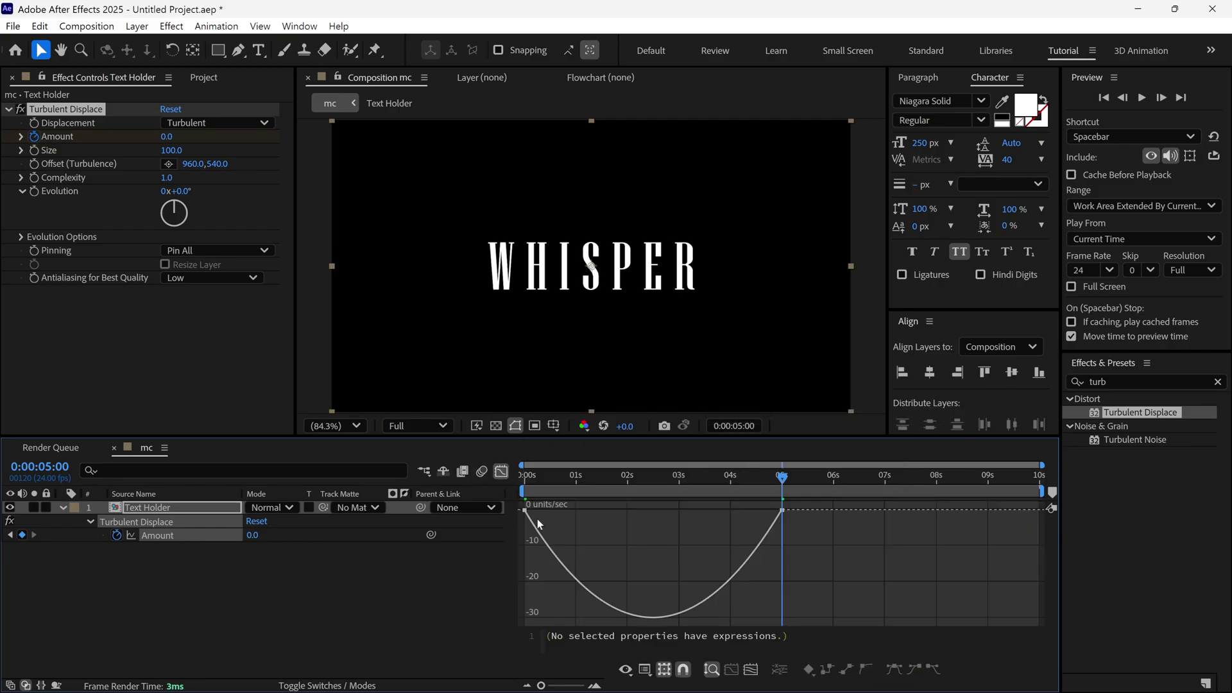
drag(569, 510, 512, 510)
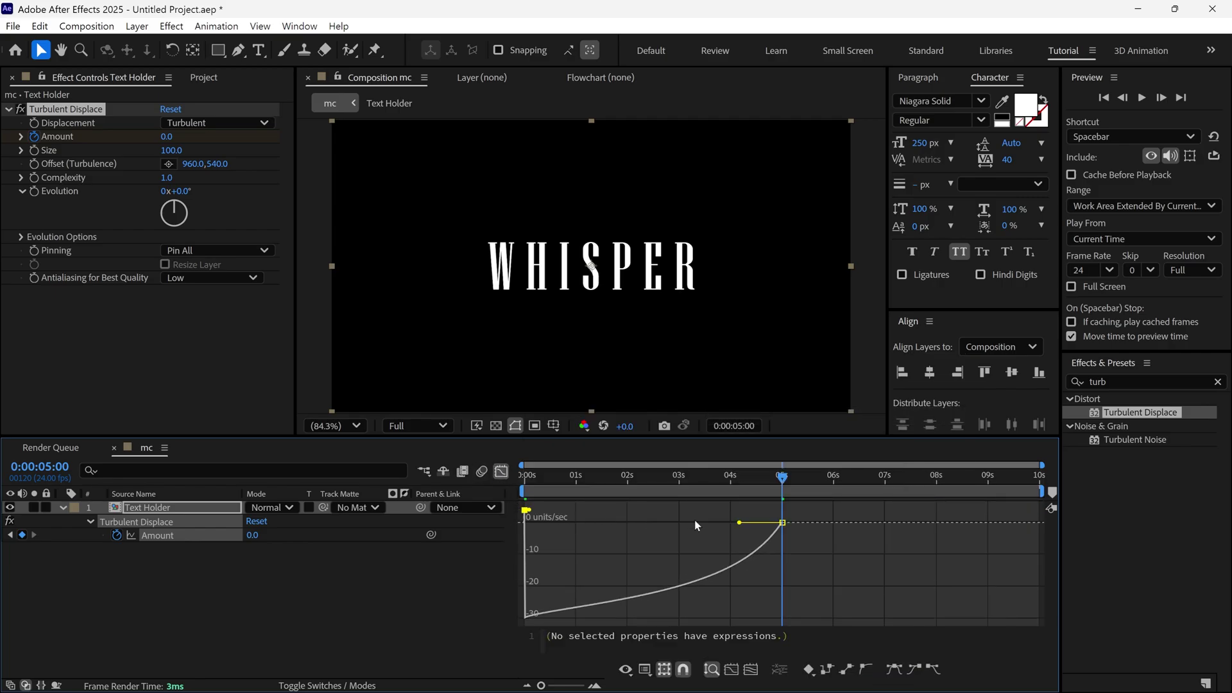
drag(739, 524, 587, 526)
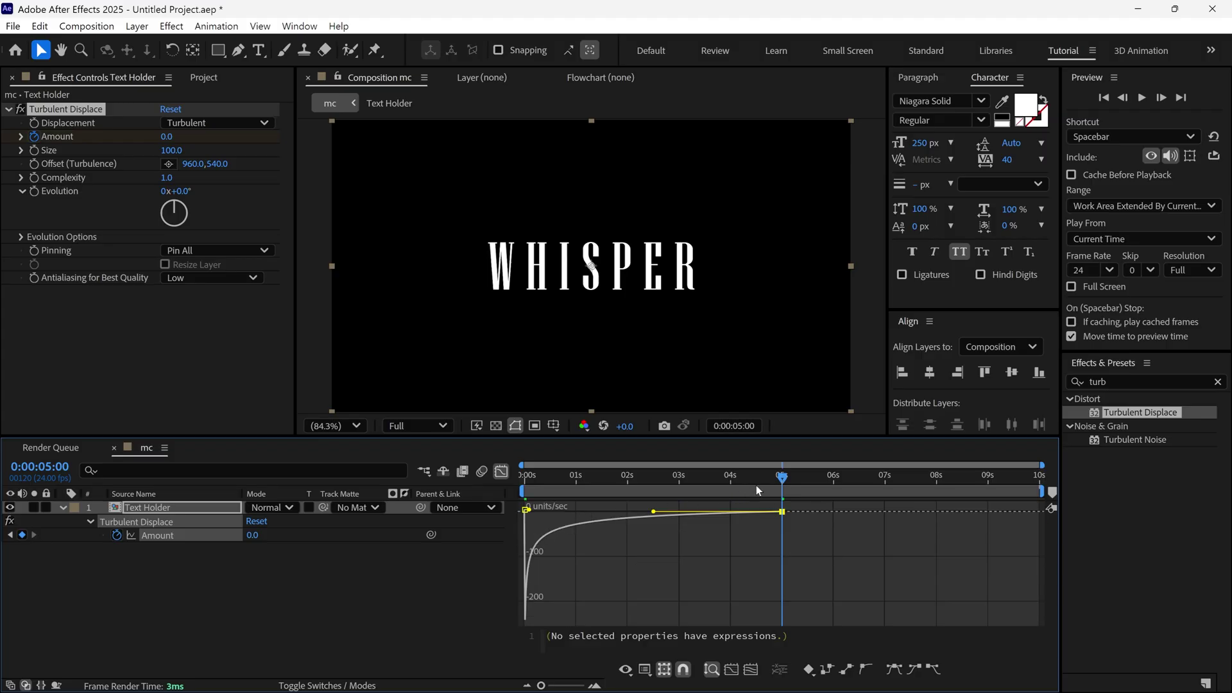
key(space)
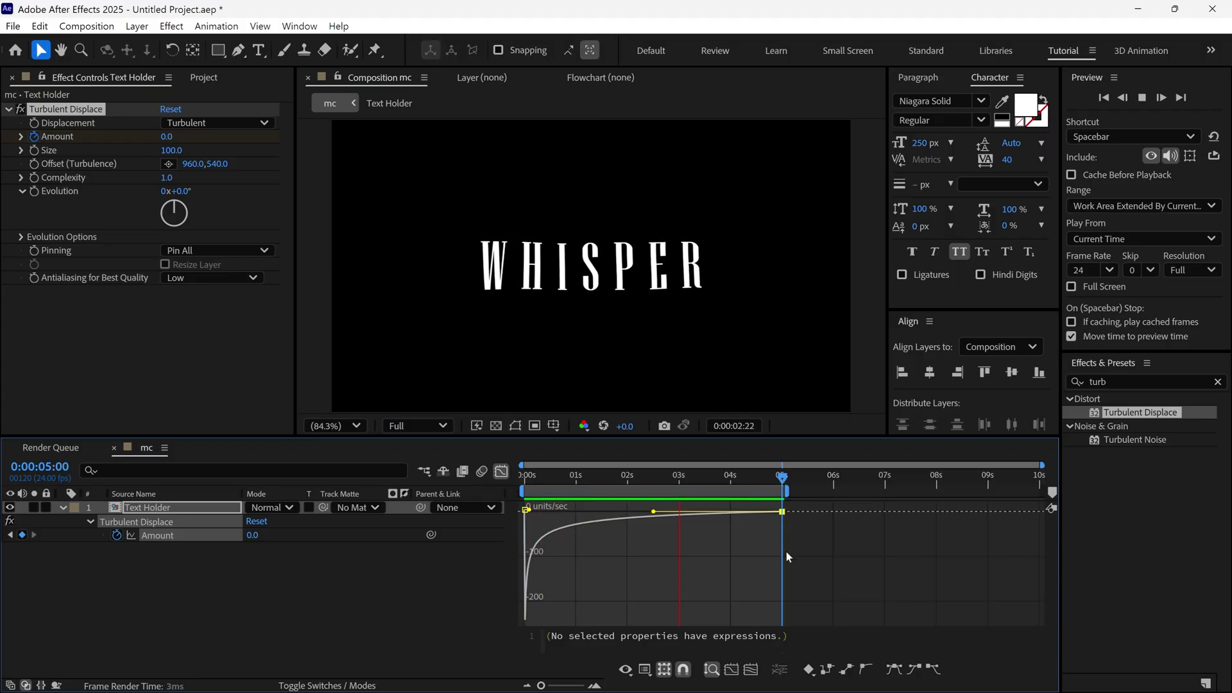
drag(773, 479, 754, 494)
click(501, 471)
click(63, 509)
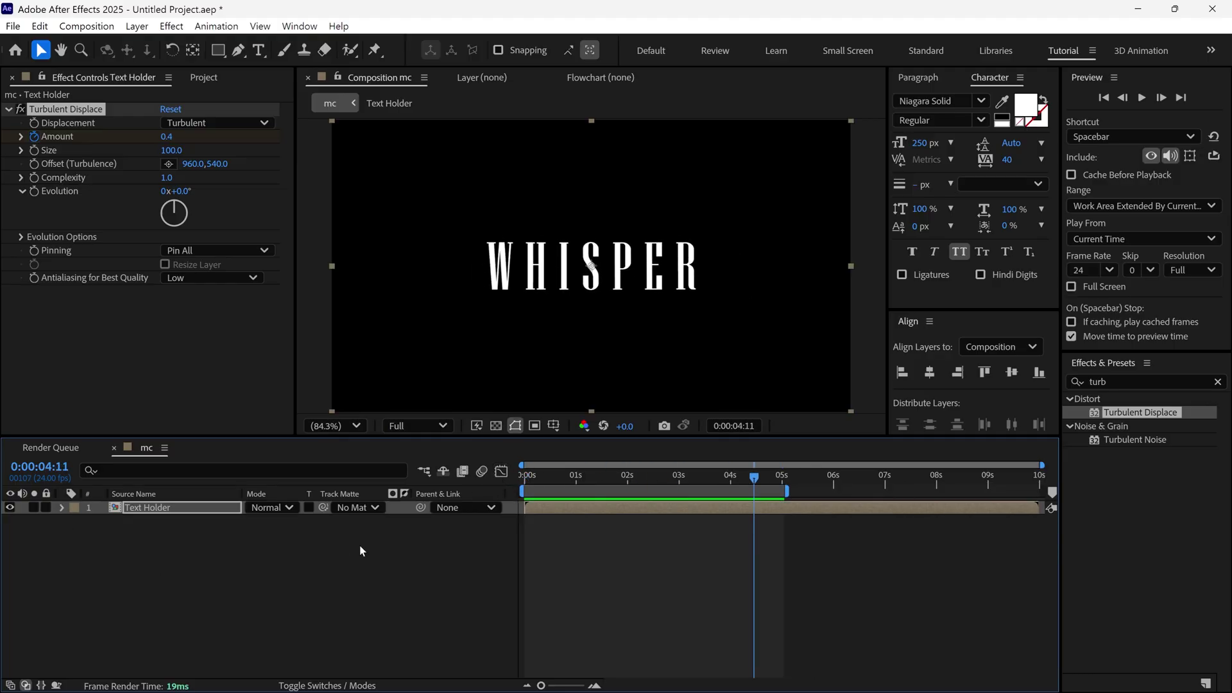
Step: Create a new black solid layer named Noise' at the composition size
right_click(359, 546)
mouse_move(507, 359)
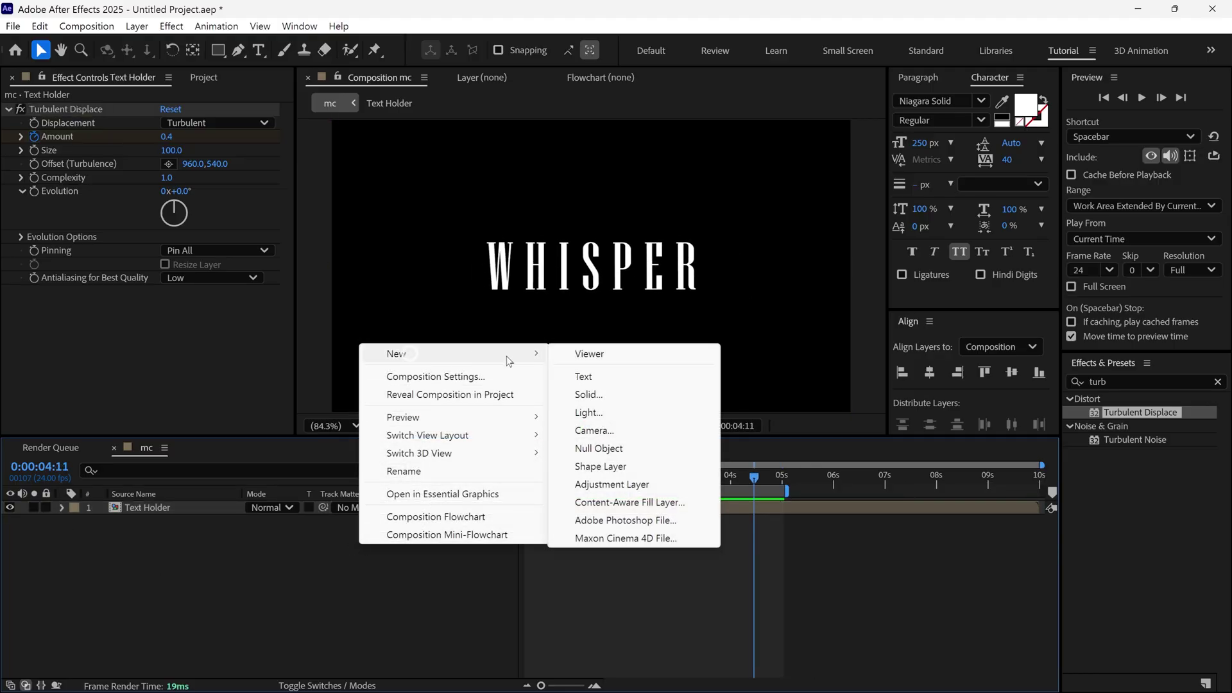
click(594, 393)
text(Noise')
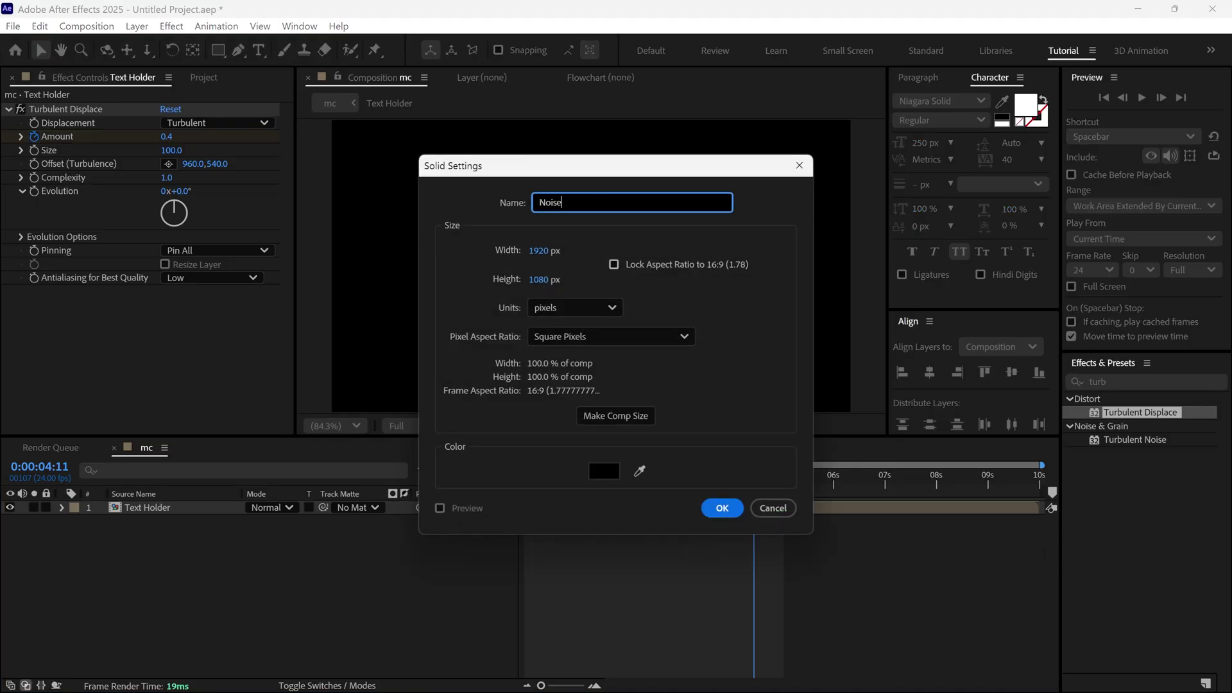
key(Return)
Step: Apply the Fractal Noise effect to the Noise' layer and set its Fractal Type to Swirly
click(1116, 381)
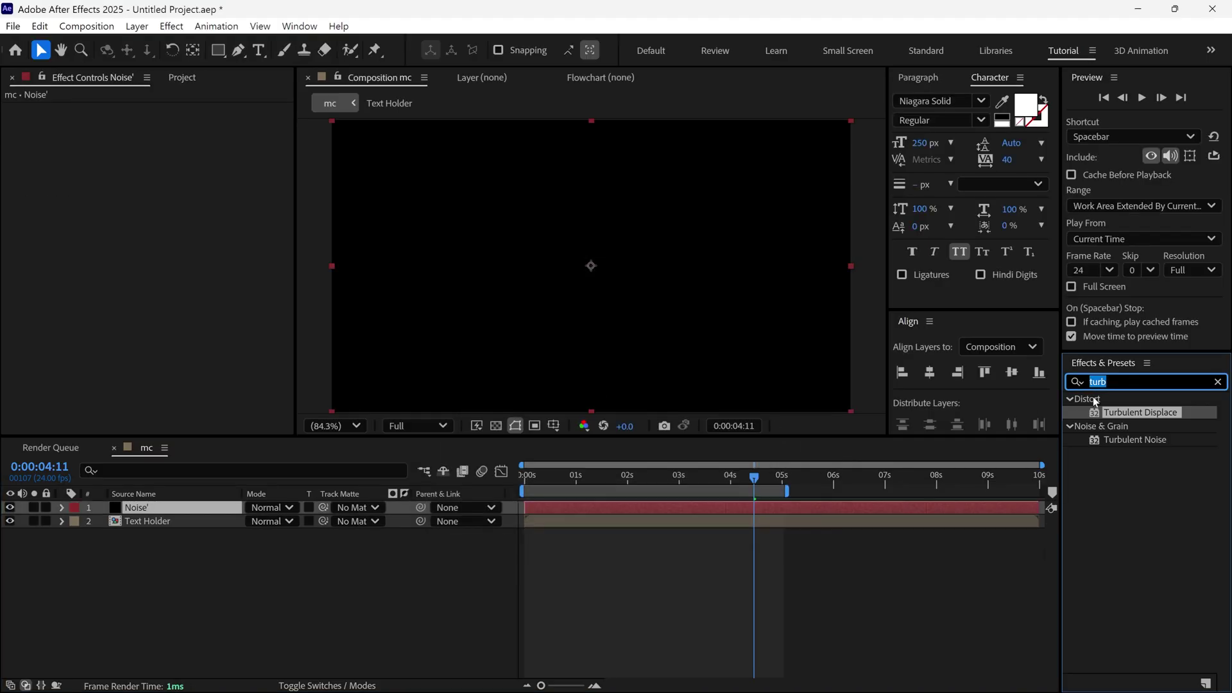
text(fract)
drag(1138, 511, 654, 352)
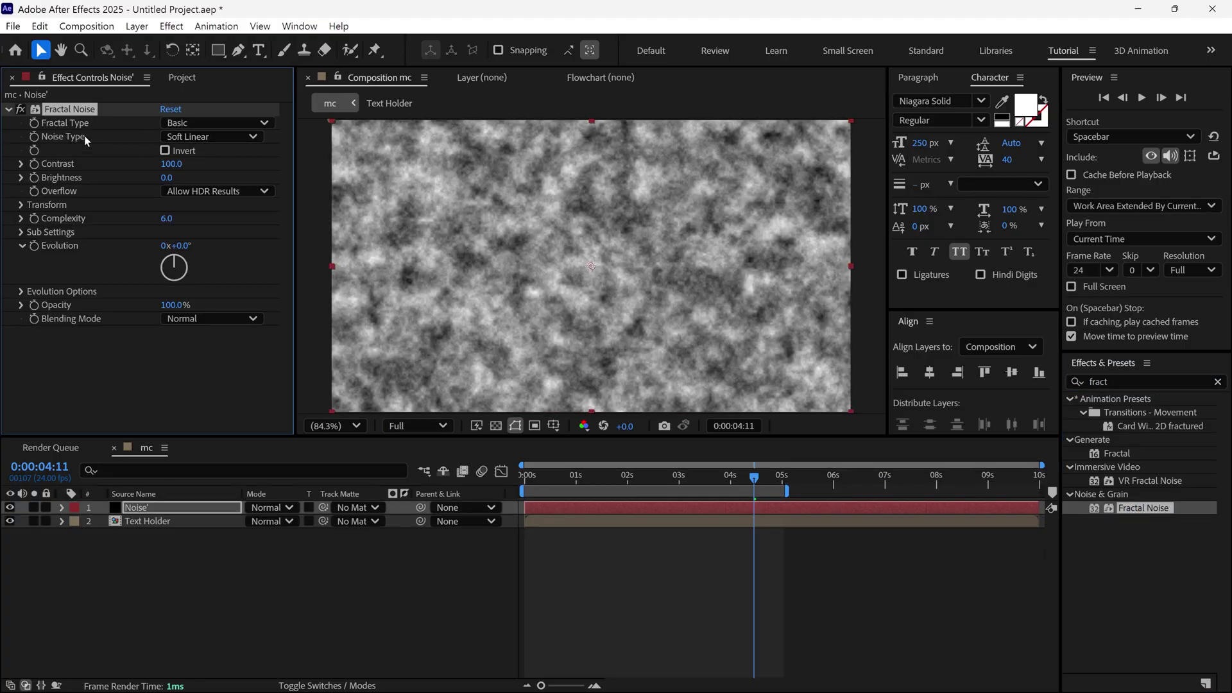
click(213, 124)
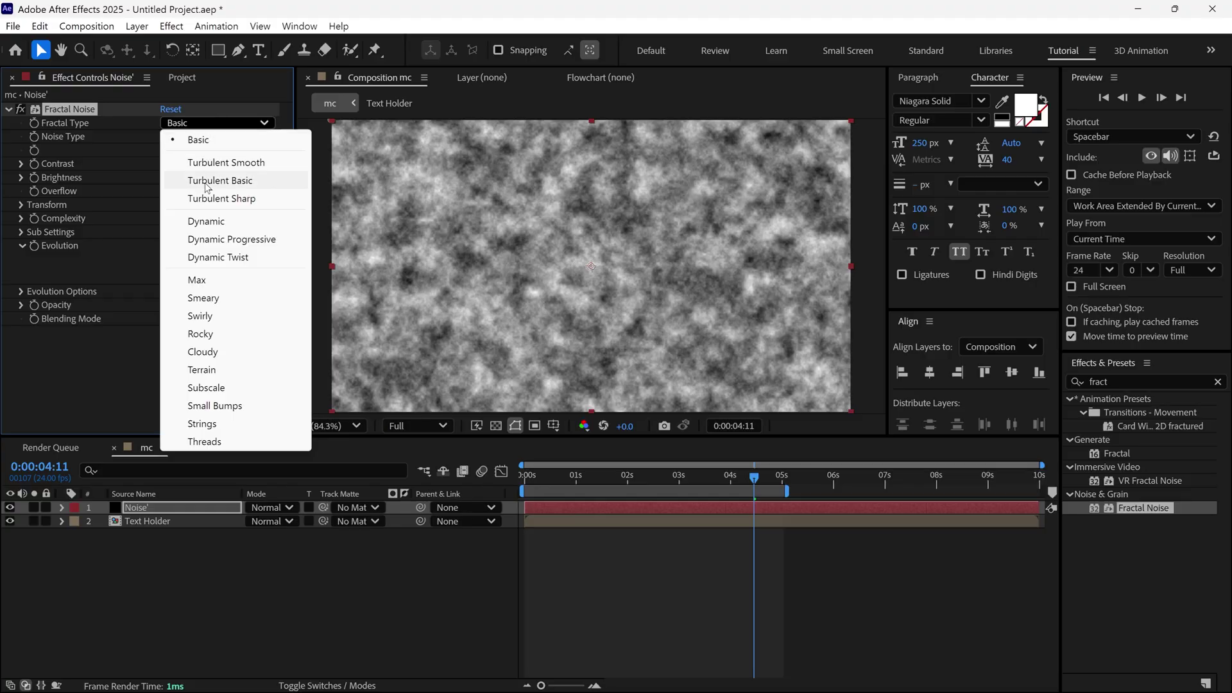
click(202, 316)
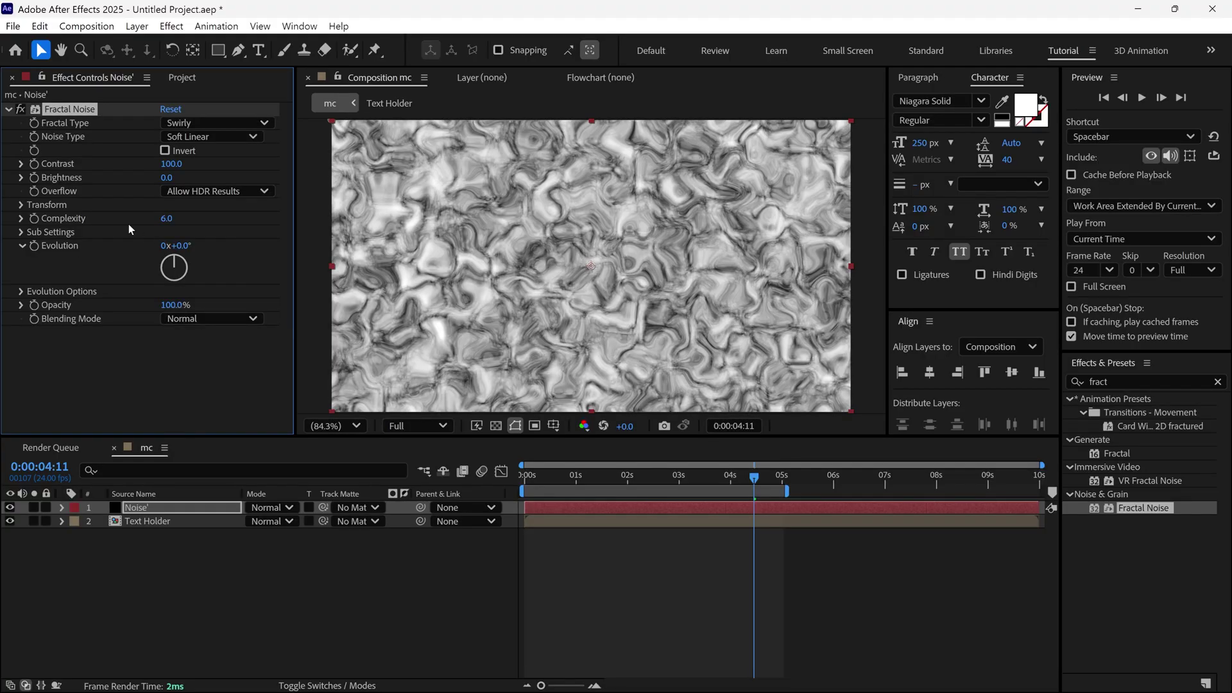
Step: Set the Fractal Noise Scale to 400 and its Complexity to 3
click(21, 204)
click(172, 245)
text(400)
key(Return)
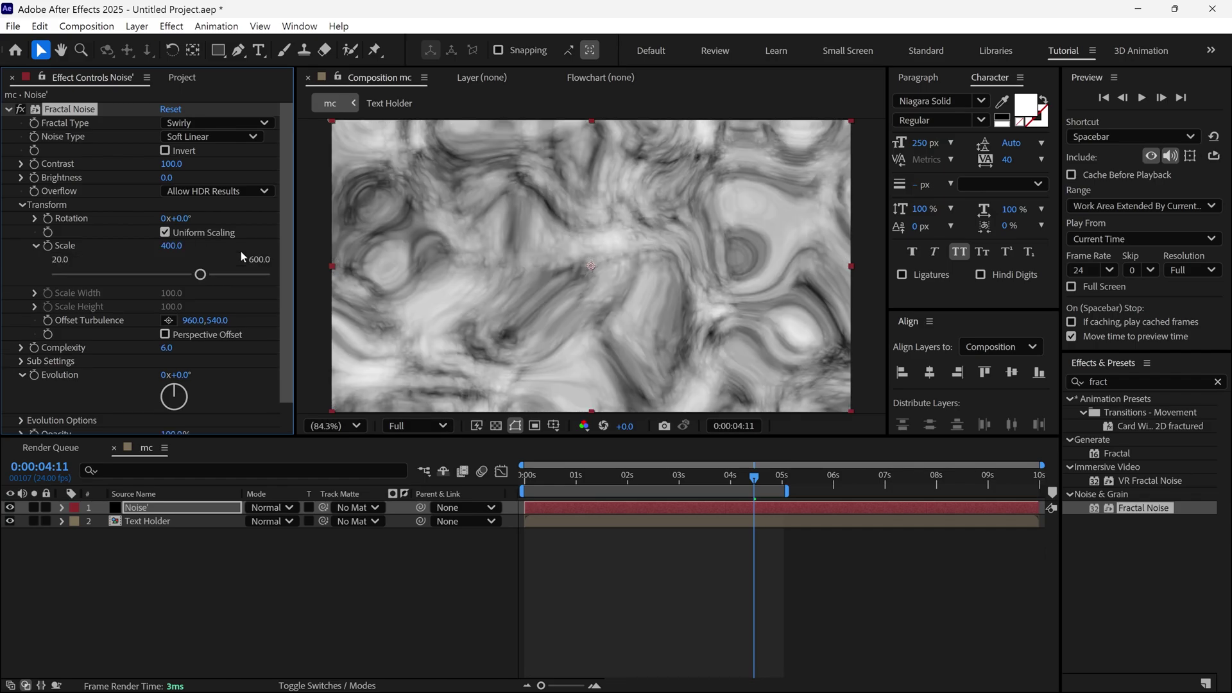
click(164, 347)
text(3)
key(Return)
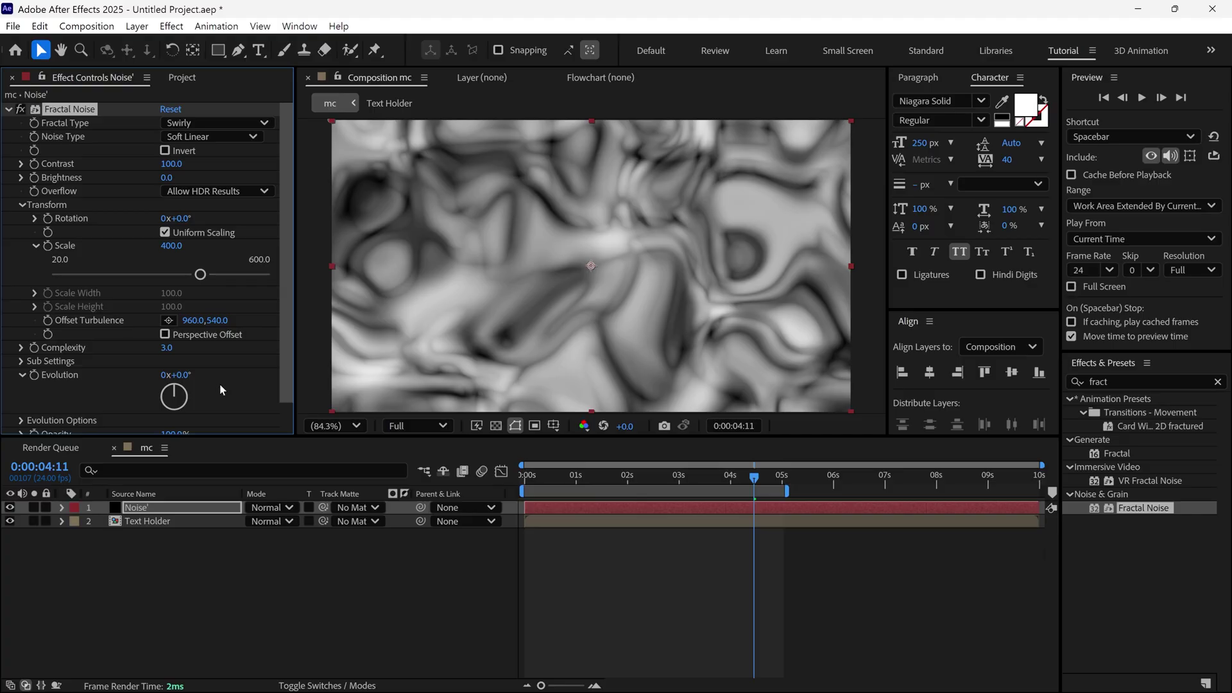
Step: Try out different Fractal Noise Evolution values and undo the change
drag(183, 382, 284, 378)
key(ctrl+z)
Step: Add the expression time*30 to the Fractal Noise Evolution and preview the noise animation
scroll(233, 375, down, 1)
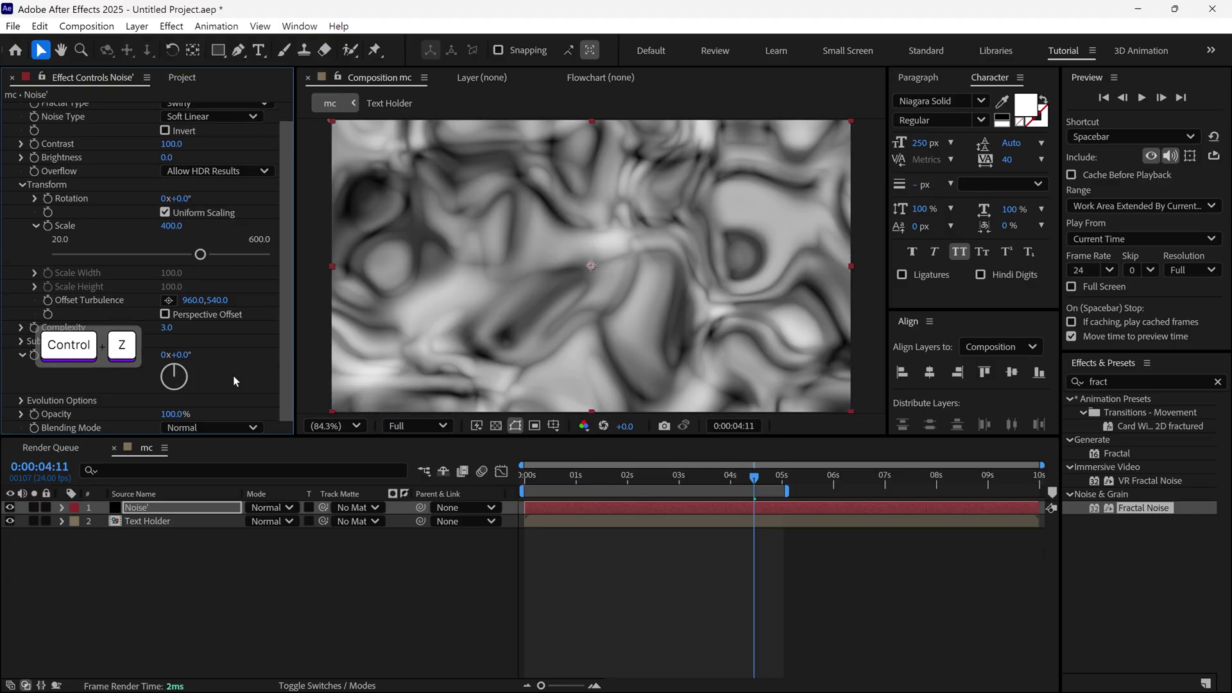
key(alt)
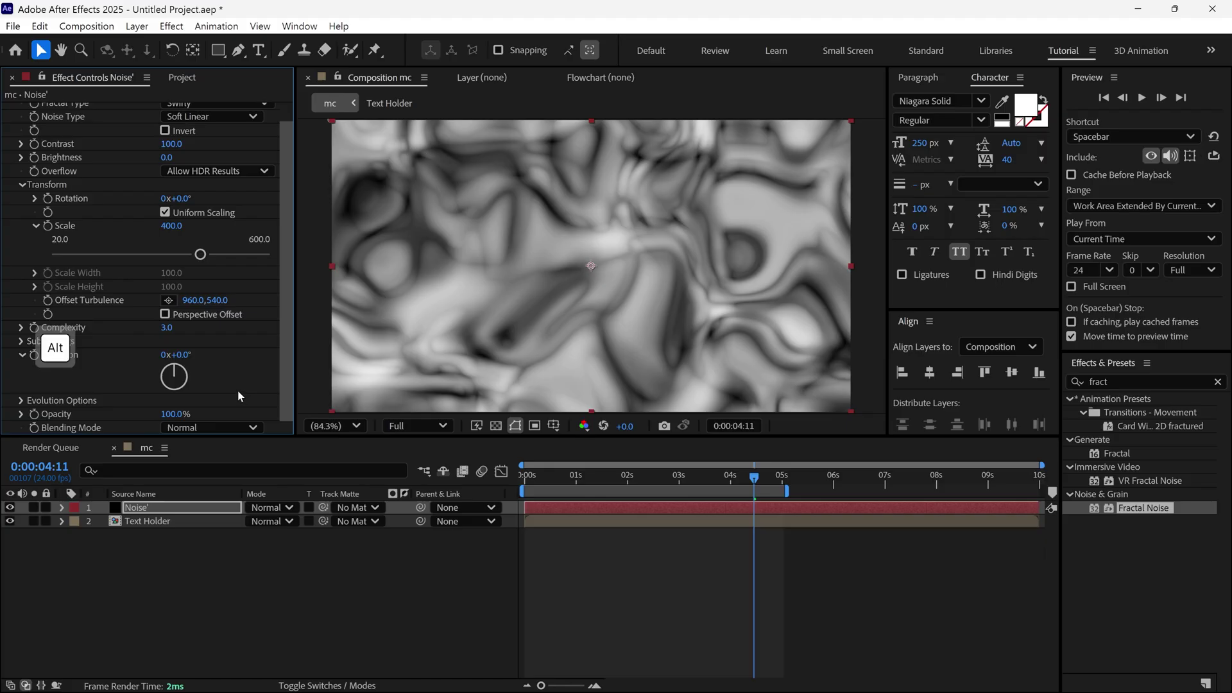
alt+click(34, 356)
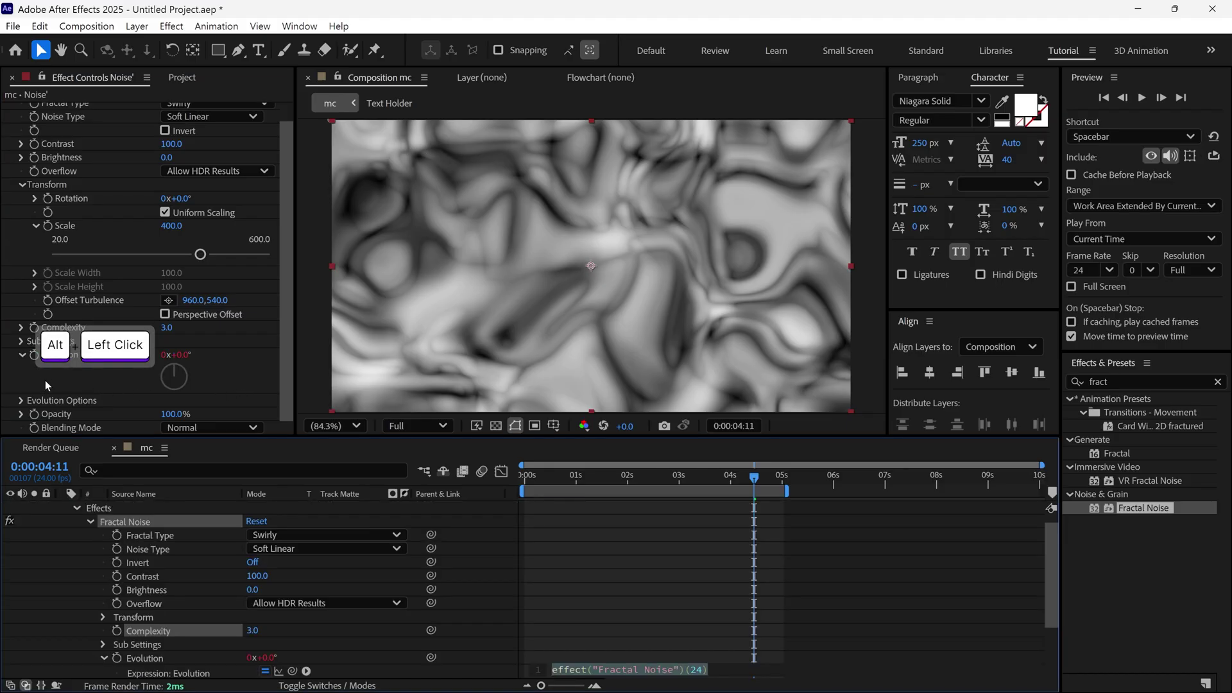
scroll(690, 611, down, 3)
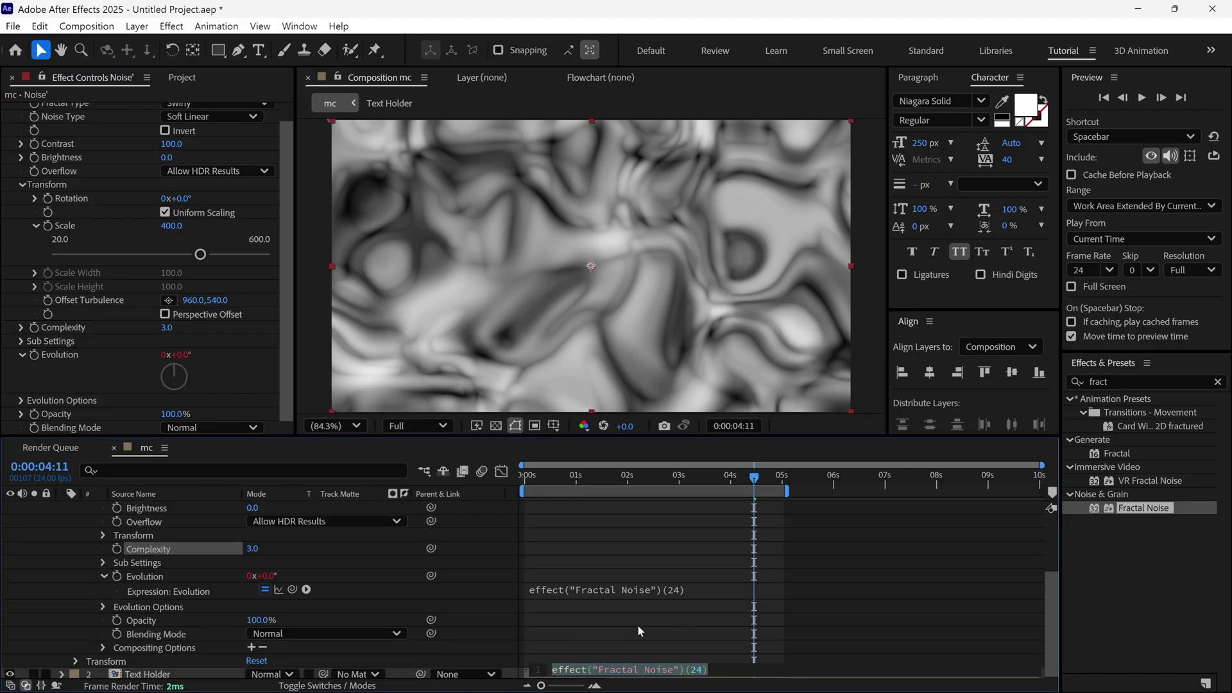
text(time*)
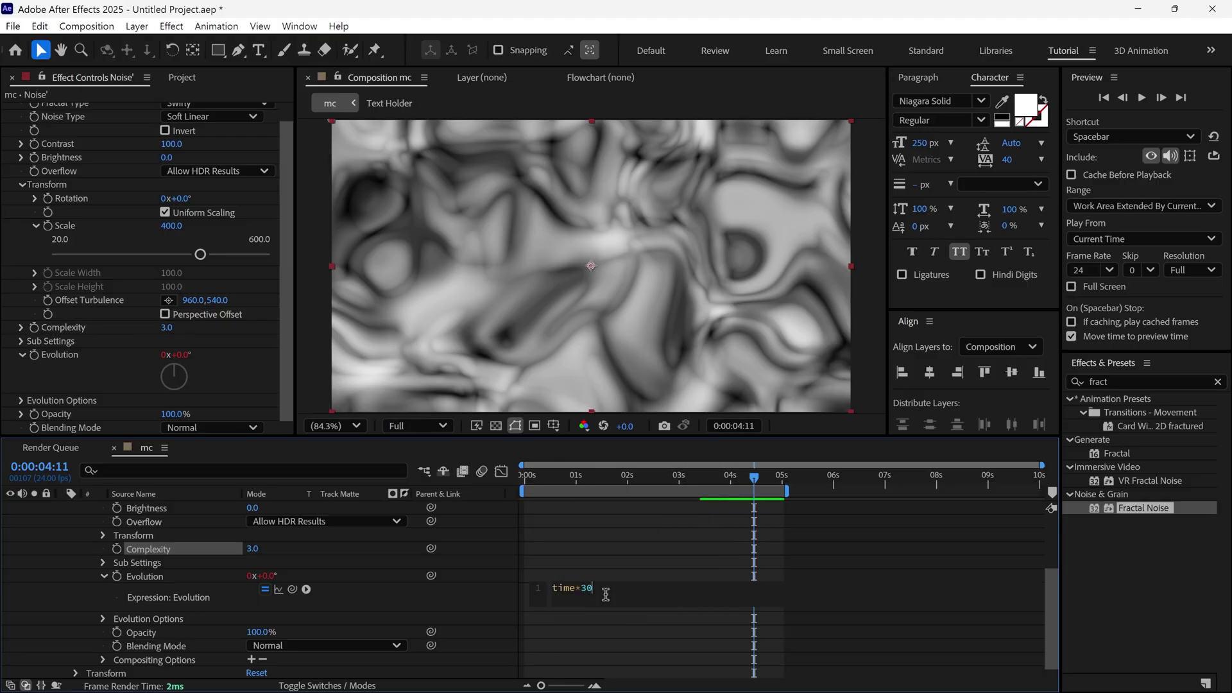
text(30)
click(639, 572)
key(space)
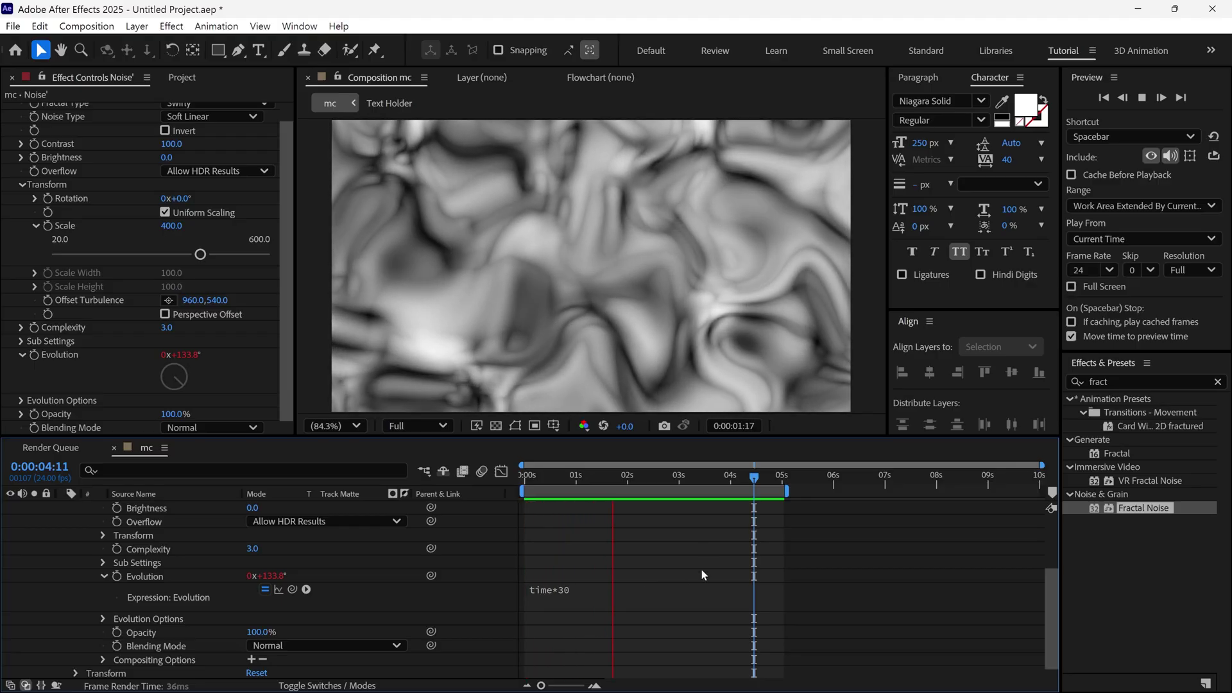
key(u)
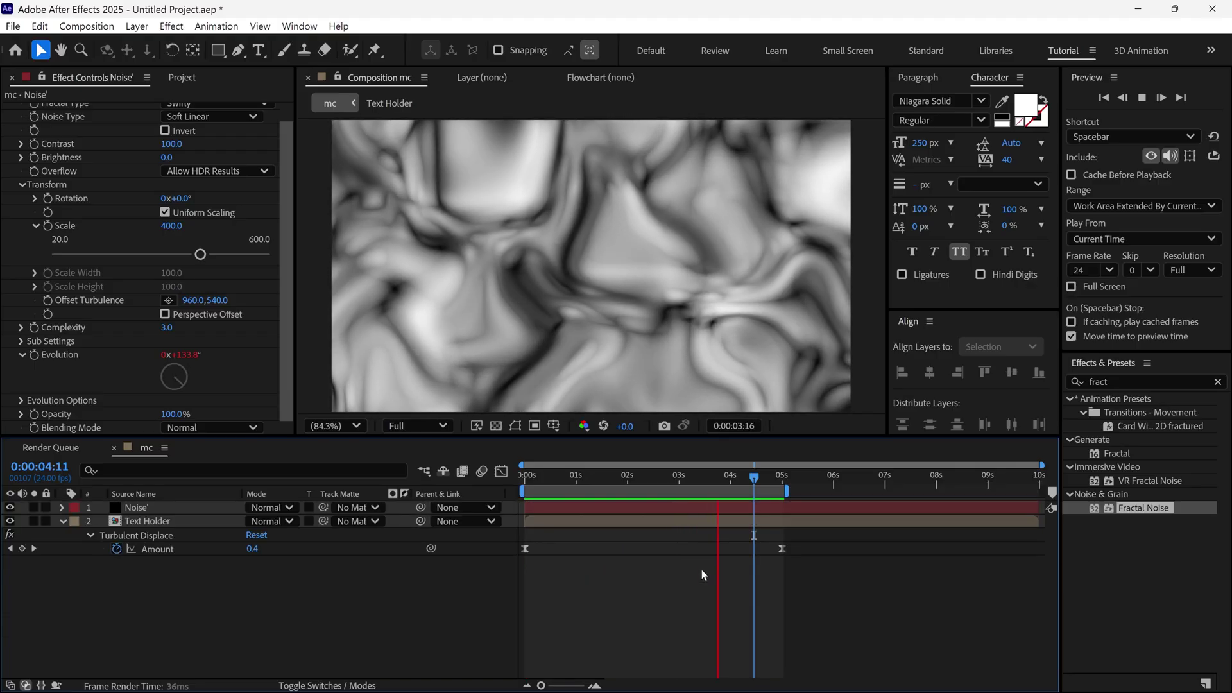
key(space)
Step: Copy the Fractal Noise effect of the Noise' layer with property links
scroll(119, 358, up, 1)
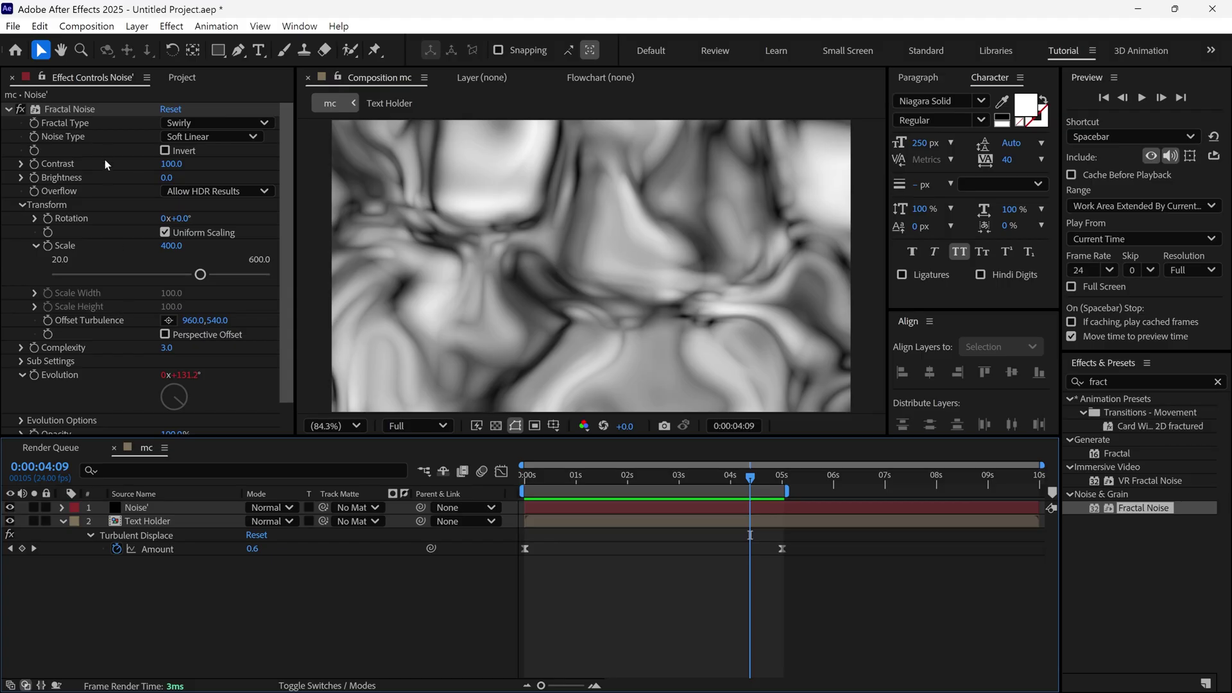
click(8, 110)
click(7, 110)
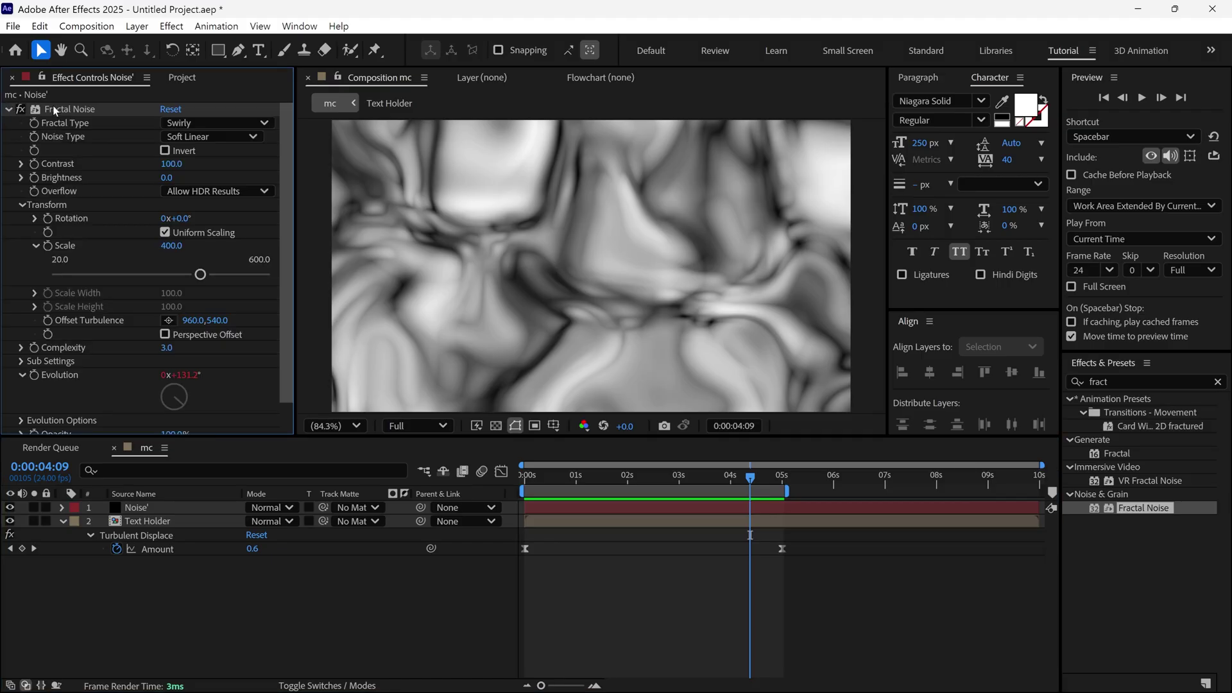
click(57, 111)
click(41, 25)
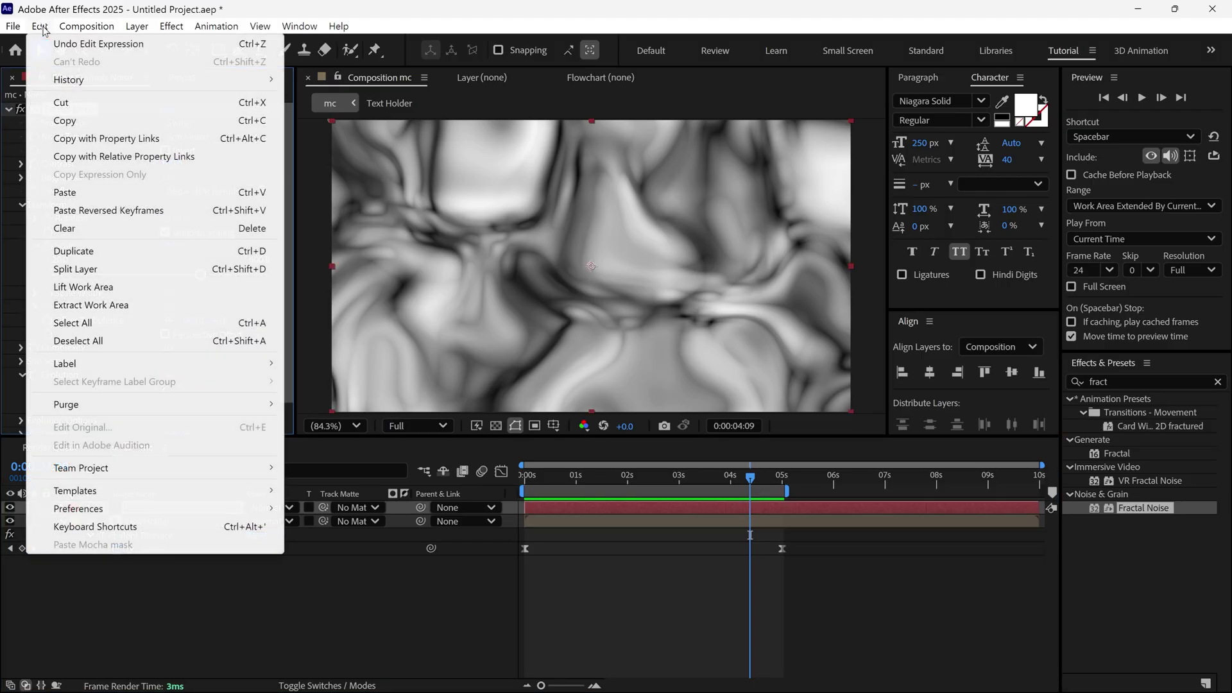
click(122, 140)
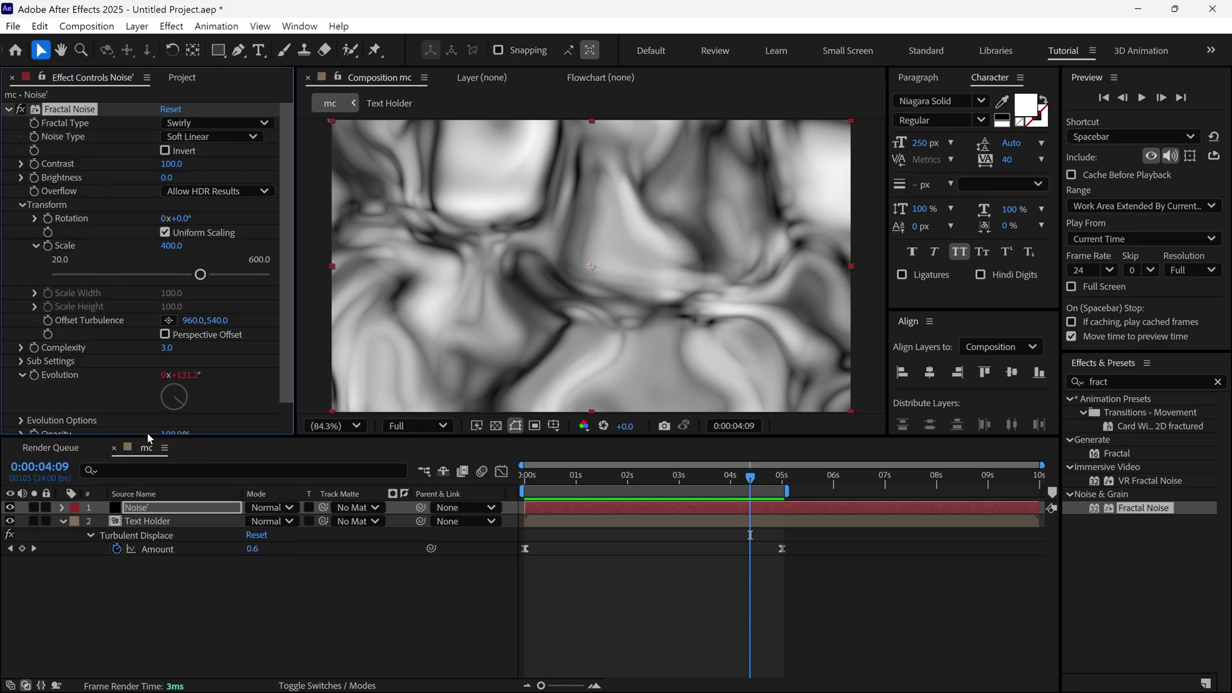
Step: Duplicate the Noise' layer and replace the upper copy's Fractal Noise with the copied property-linked effect
click(154, 513)
key(ctrl+d)
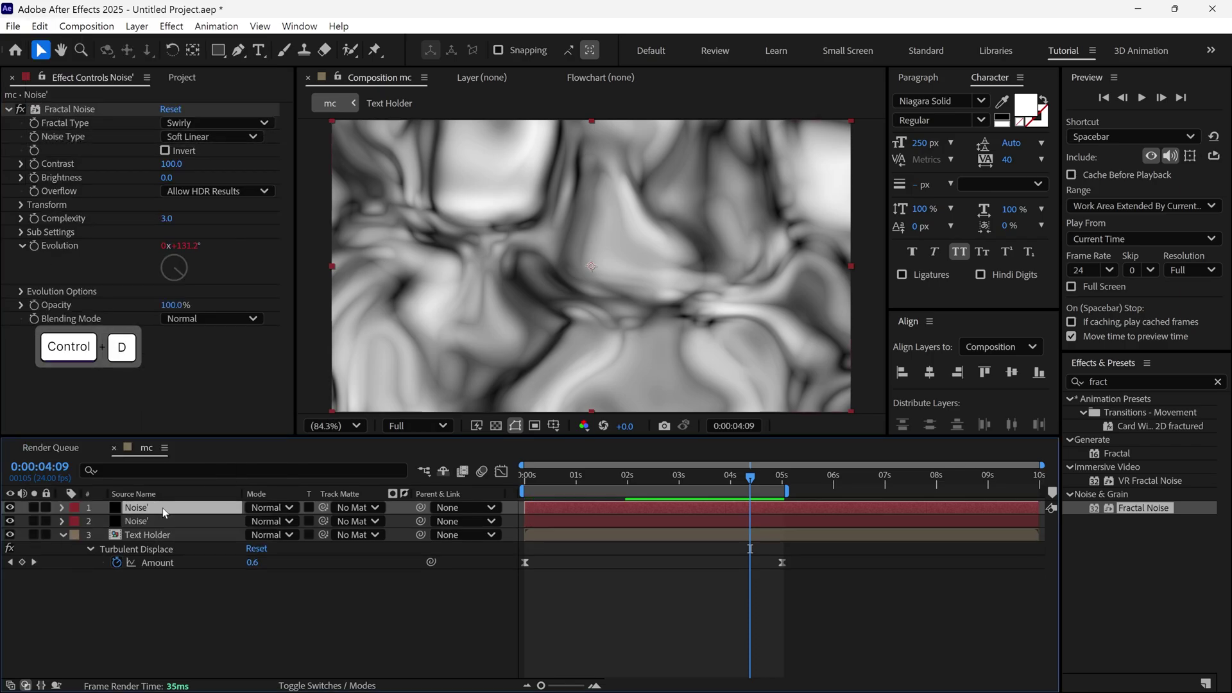
key(Delete)
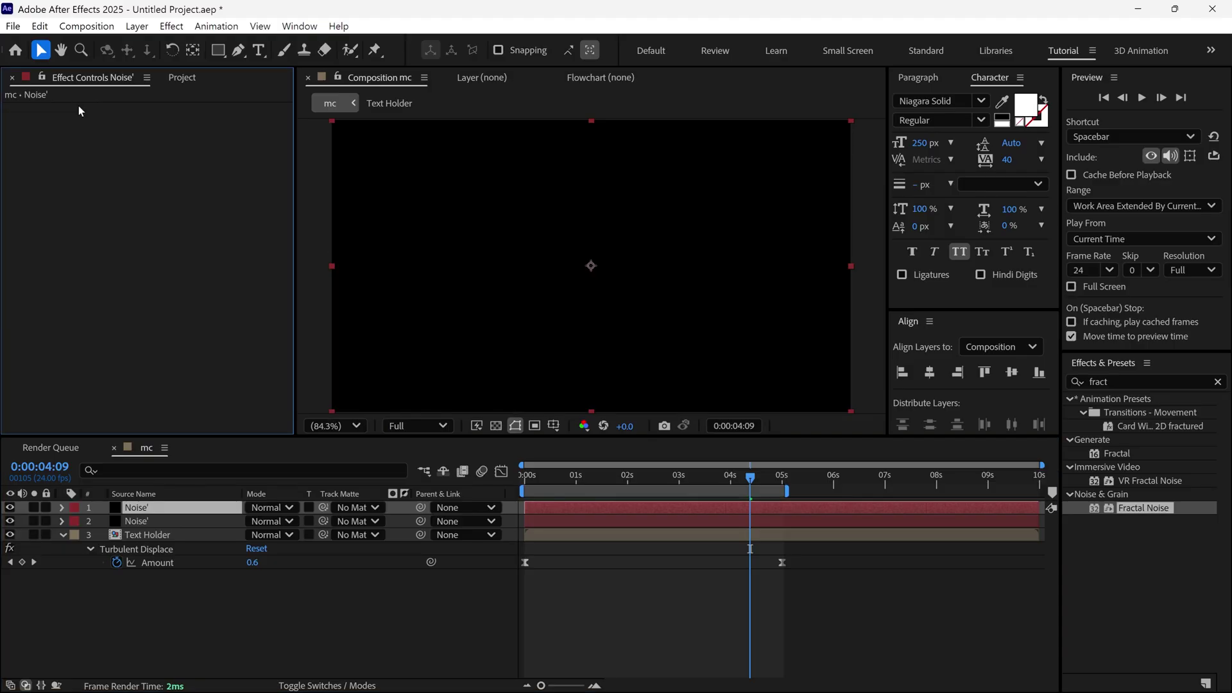
key(ctrl+v)
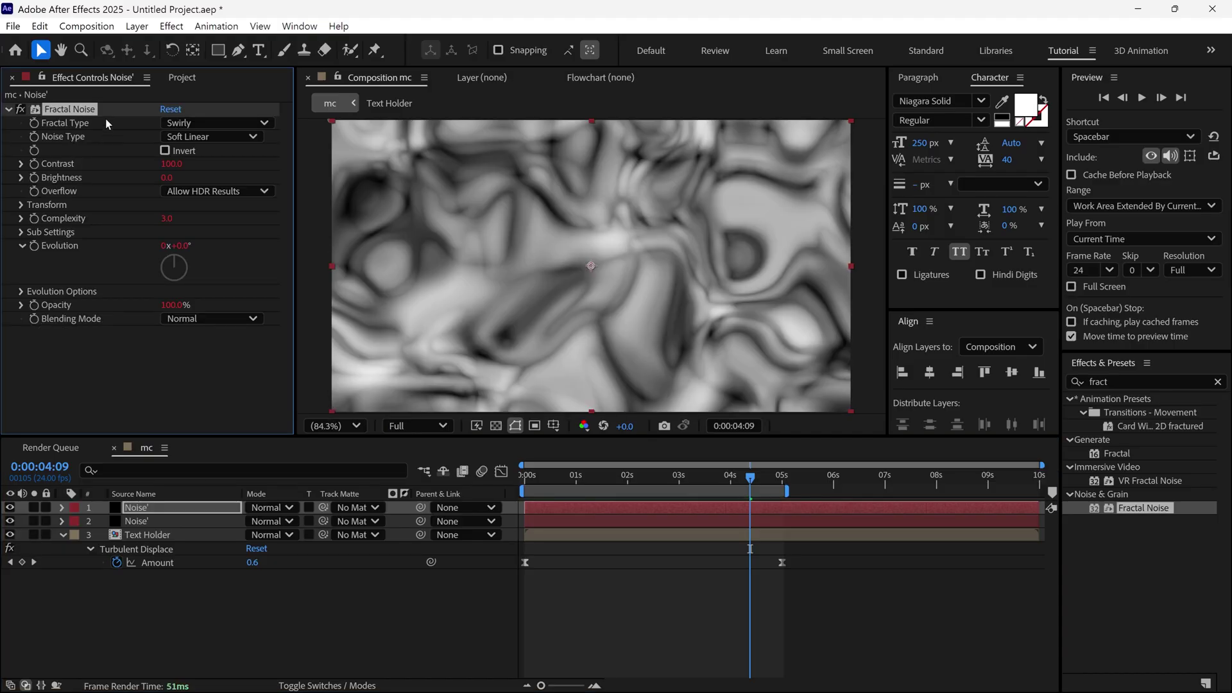
click(143, 521)
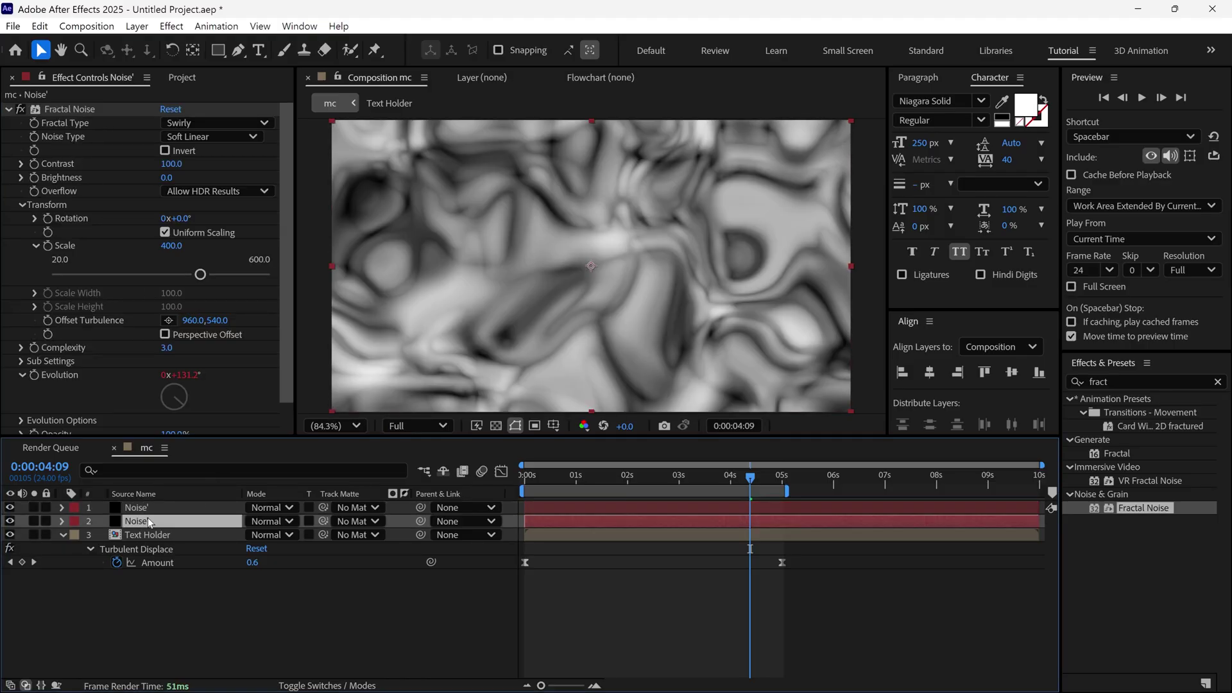
Step: Pre-compose the upper Noise' layer as Noise Distortion, moving all attributes into the new composition
click(155, 510)
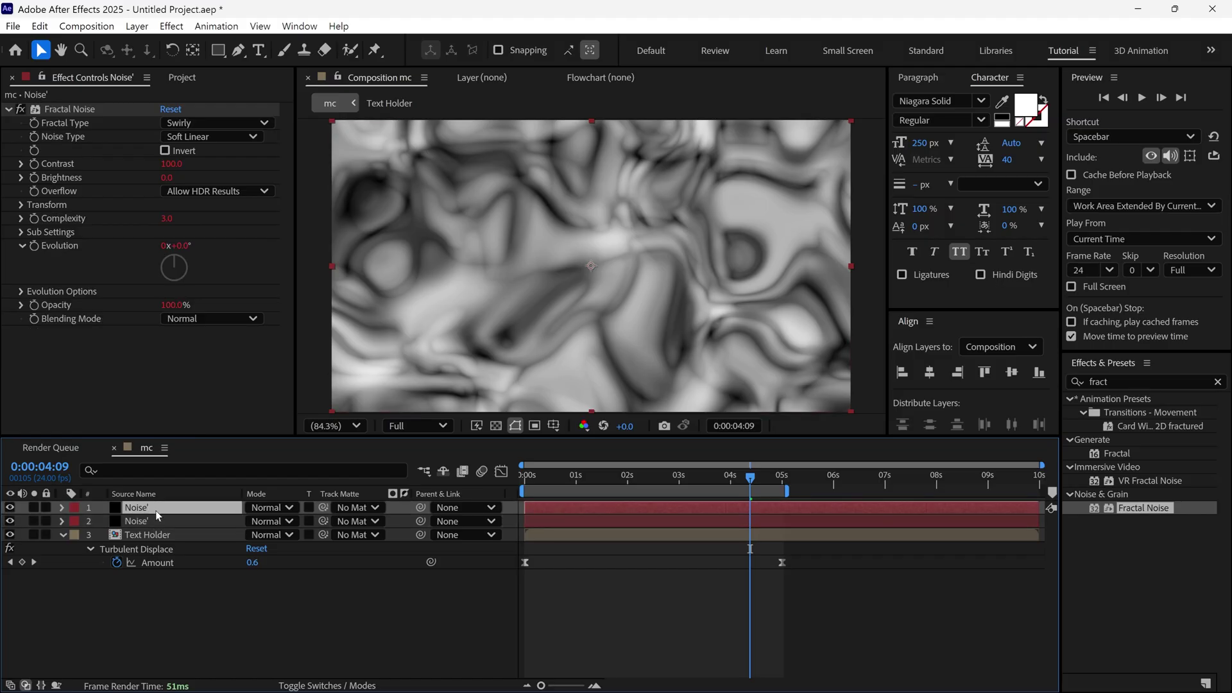
right_click(155, 510)
click(214, 405)
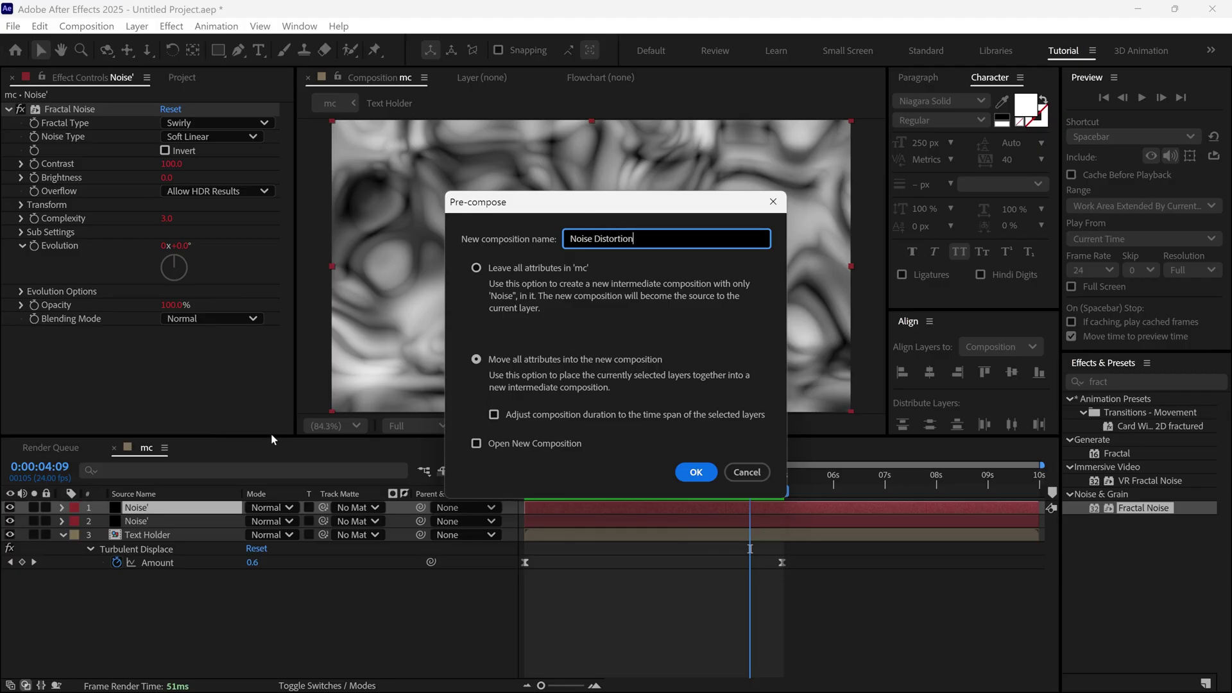
click(477, 360)
click(695, 472)
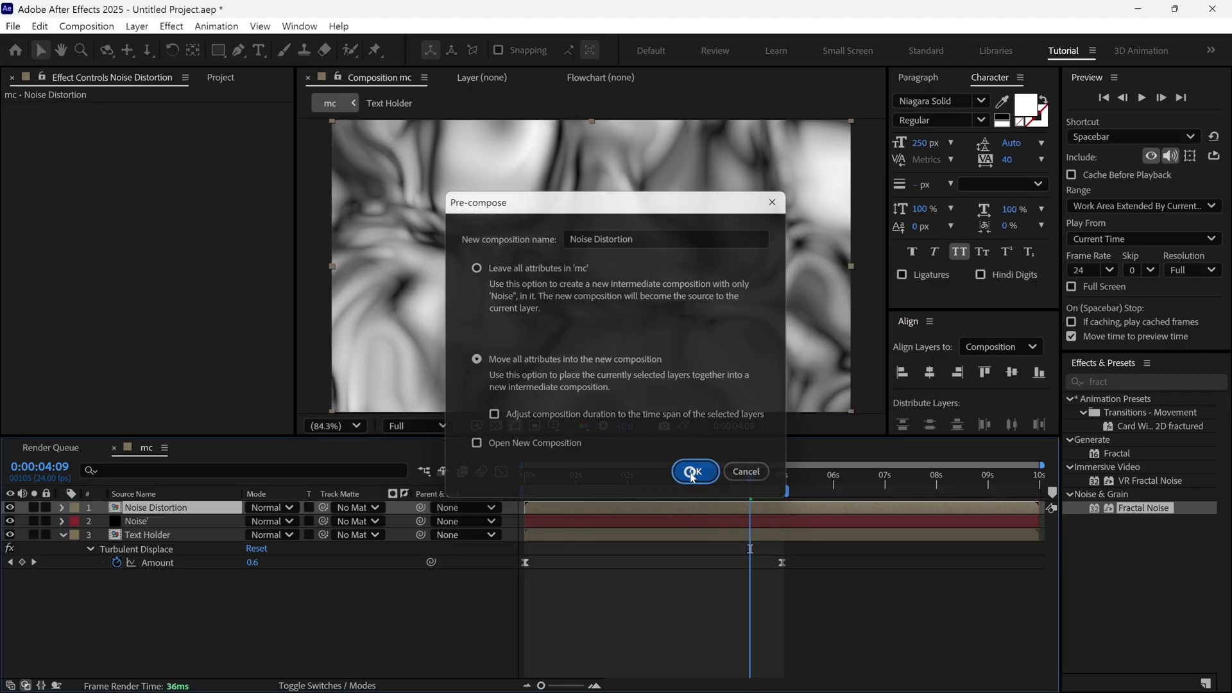
Step: Apply the CC Image Wipe effect to the Text Holder layer
click(172, 536)
click(1143, 383)
text(image)
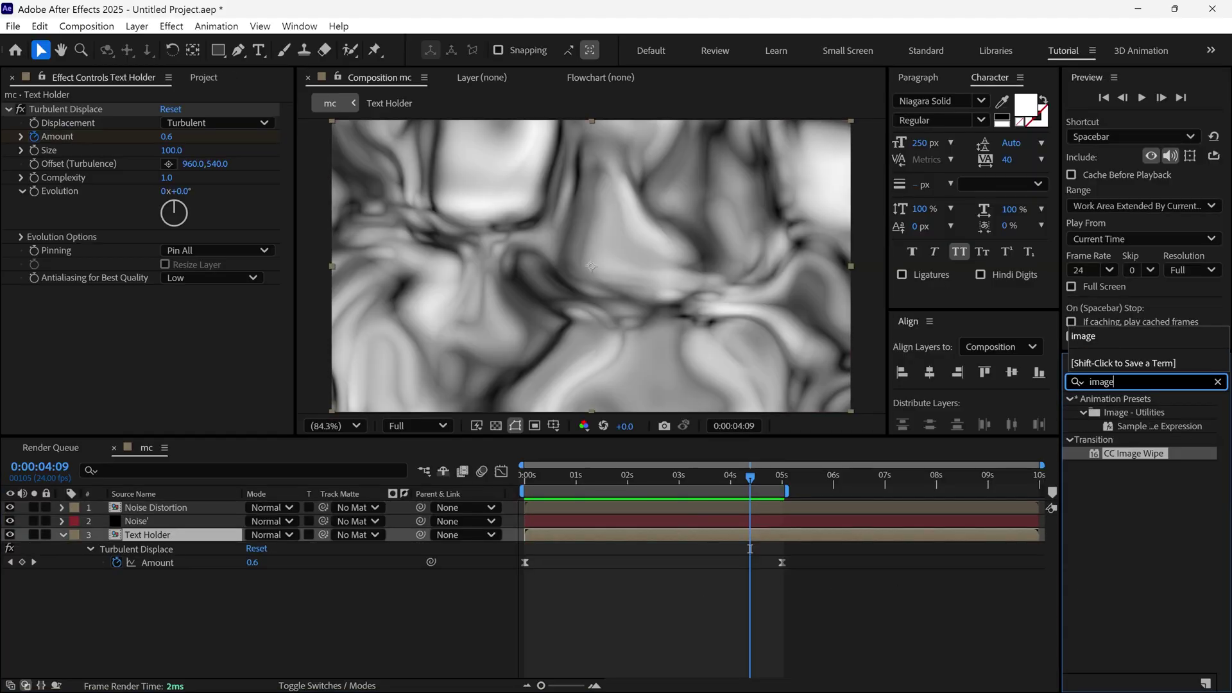
drag(1153, 457, 168, 536)
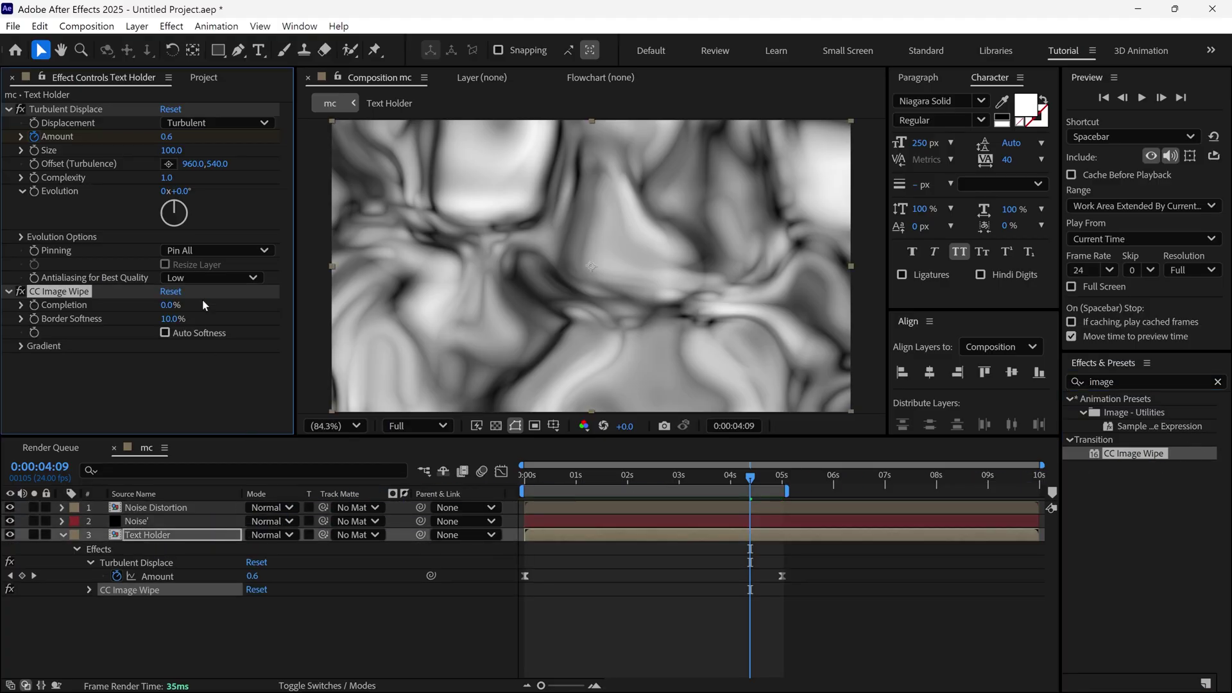
Step: Use Noise Distortion as the CC Image Wipe gradient layer and hide the Noise Distortion and Noise' layers
click(20, 347)
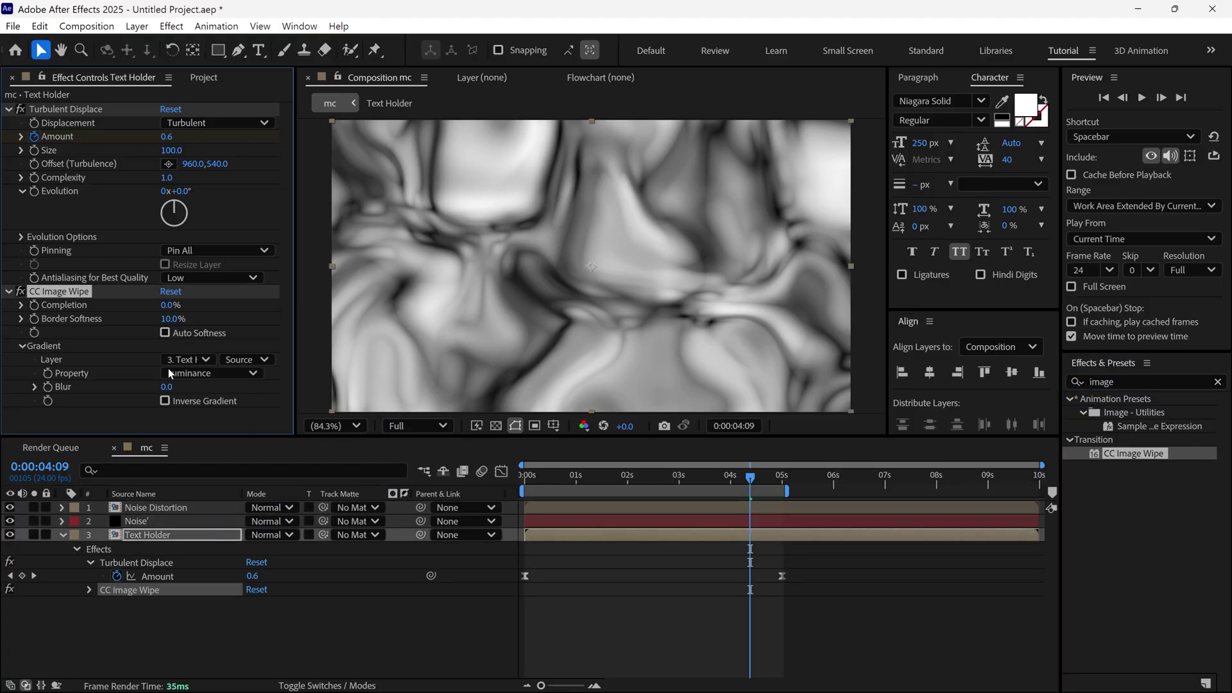
click(186, 360)
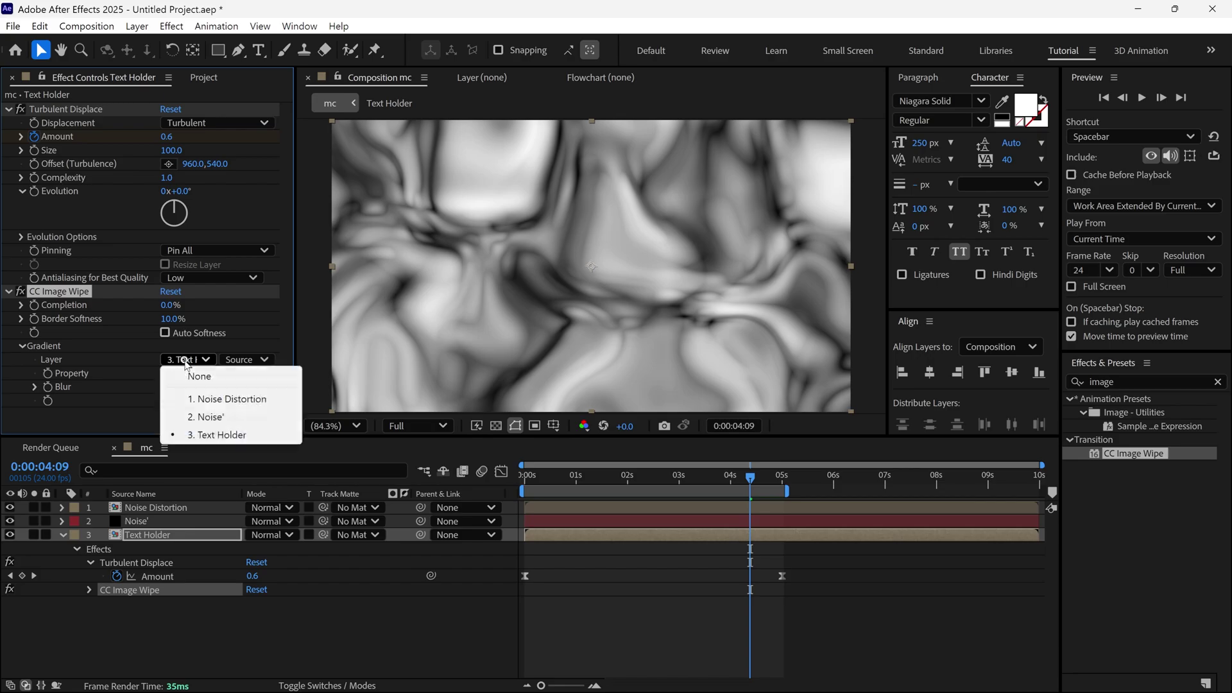
click(228, 399)
click(13, 509)
drag(13, 511, 11, 521)
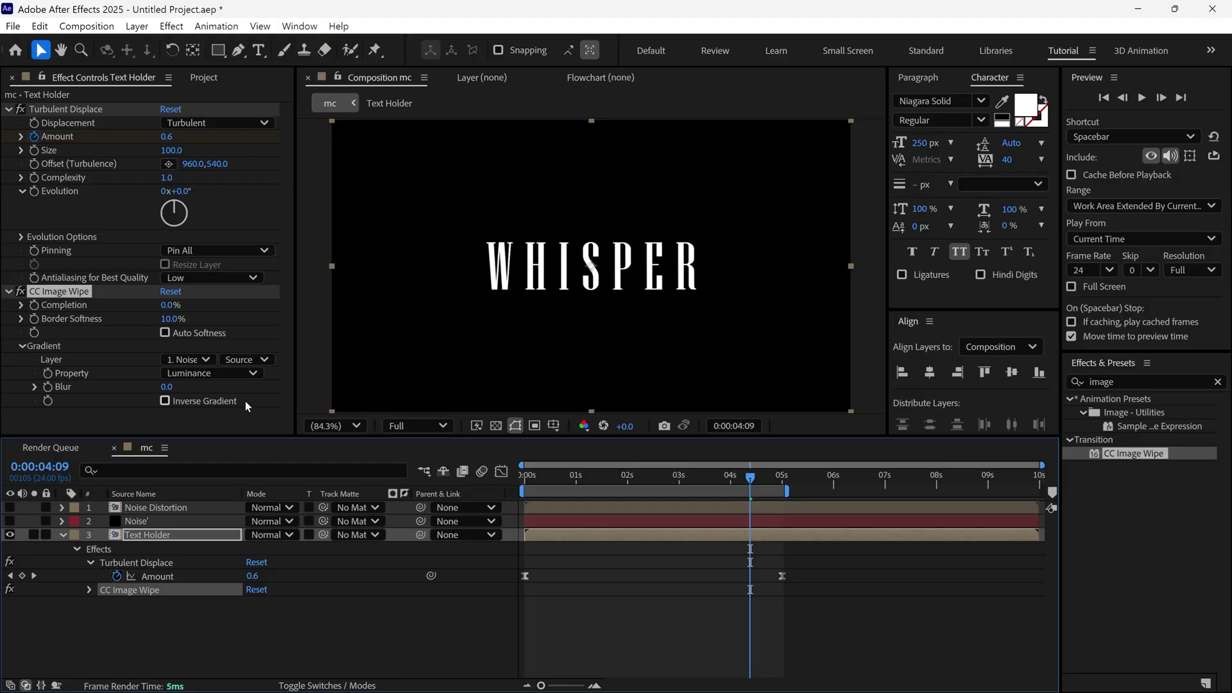
Step: Set the CC Image Wipe gradient layer source to Effects & Masks and test the effect's Completion
click(255, 362)
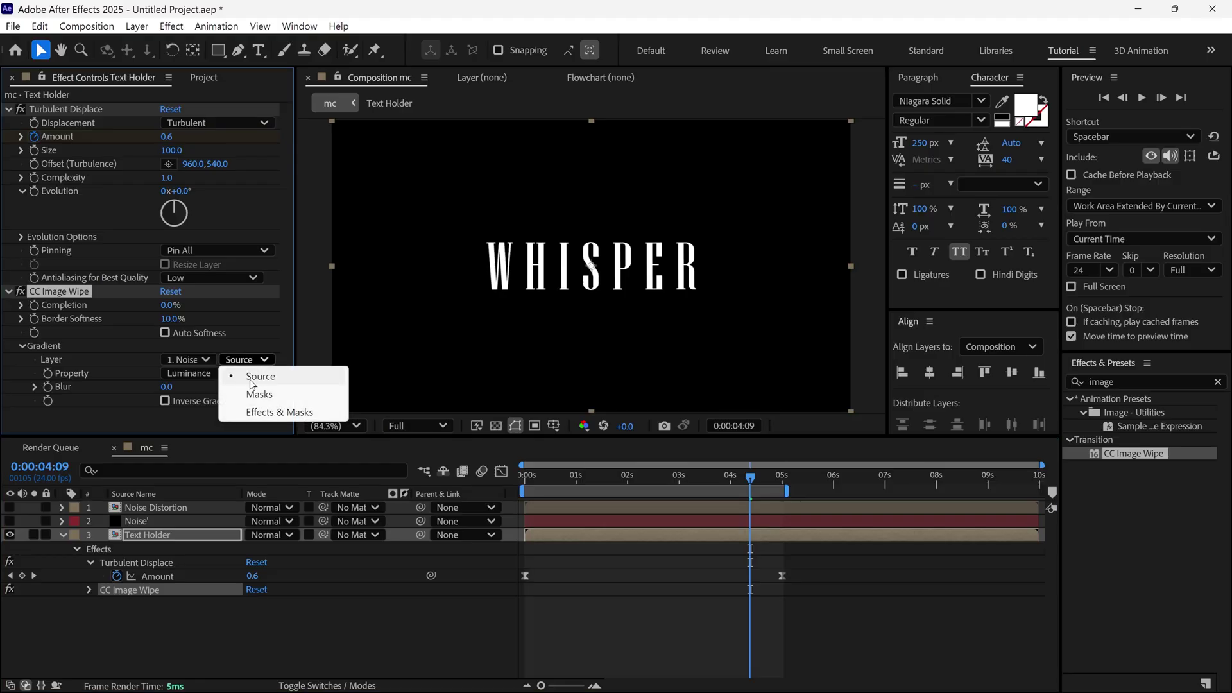
click(257, 412)
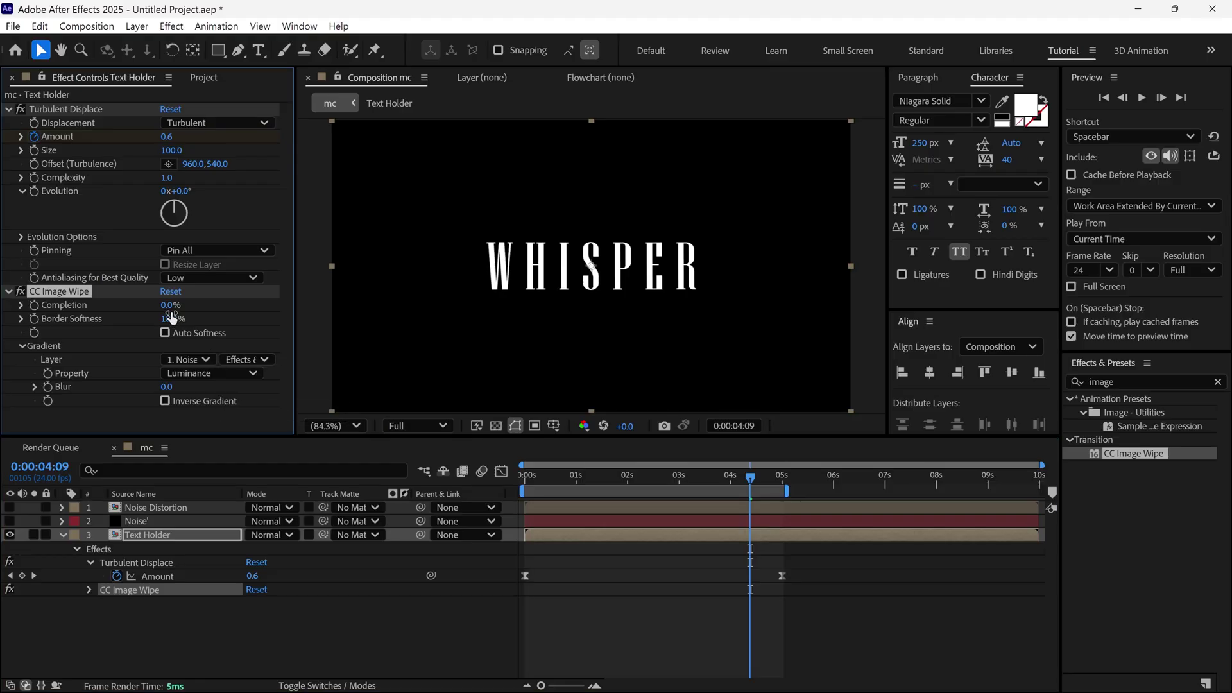
mouse_move(169, 305)
mouse_down()
mouse_move(270, 317)
mouse_move(160, 319)
mouse_up()
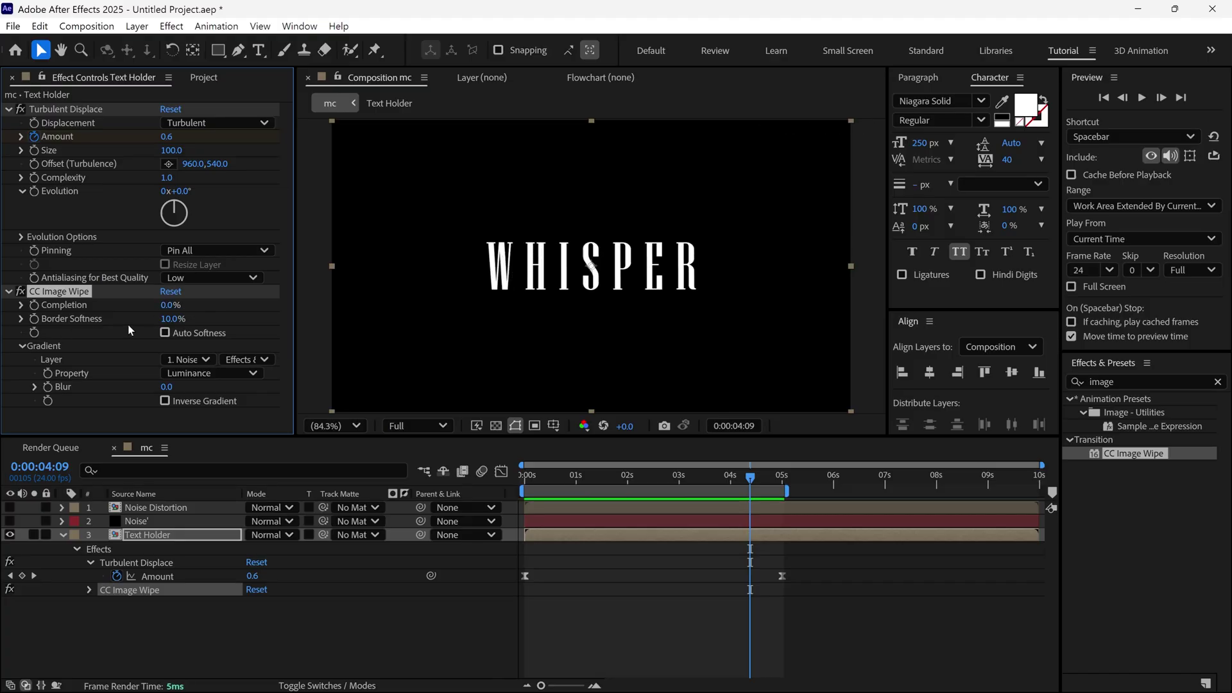
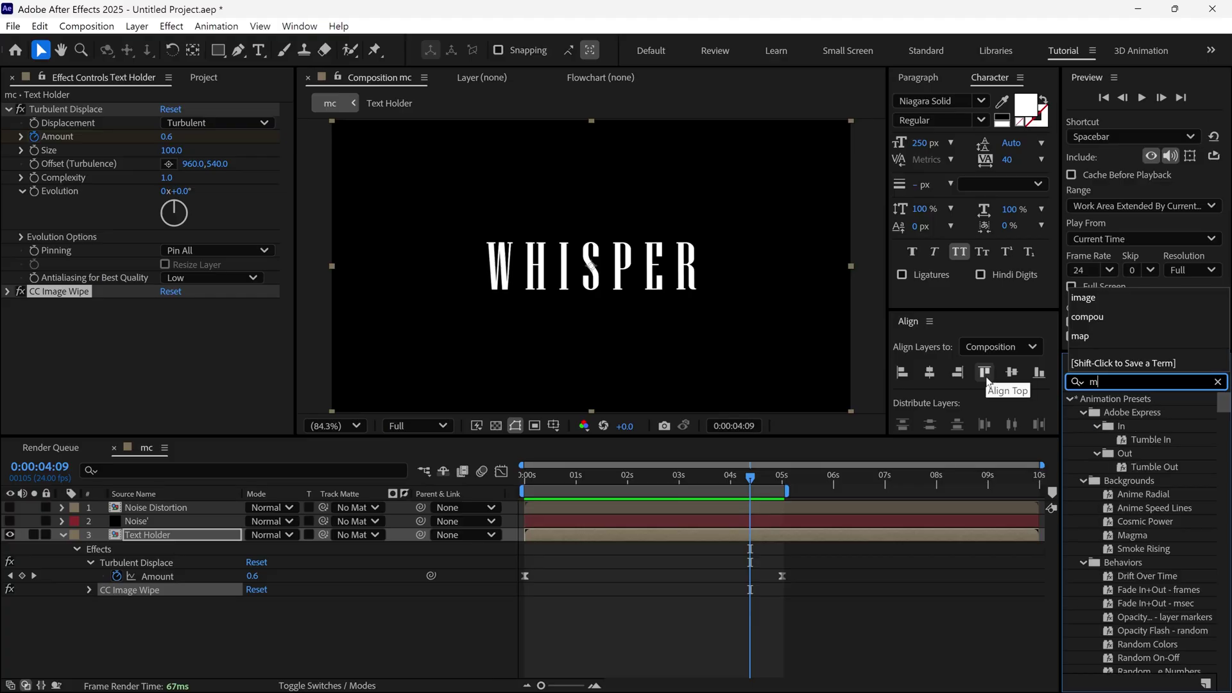
Step: Apply the Displacement Map effect to Text Holder, using Noise Distortion as its map layer with the Effects & Masks source
drag(1141, 521, 217, 534)
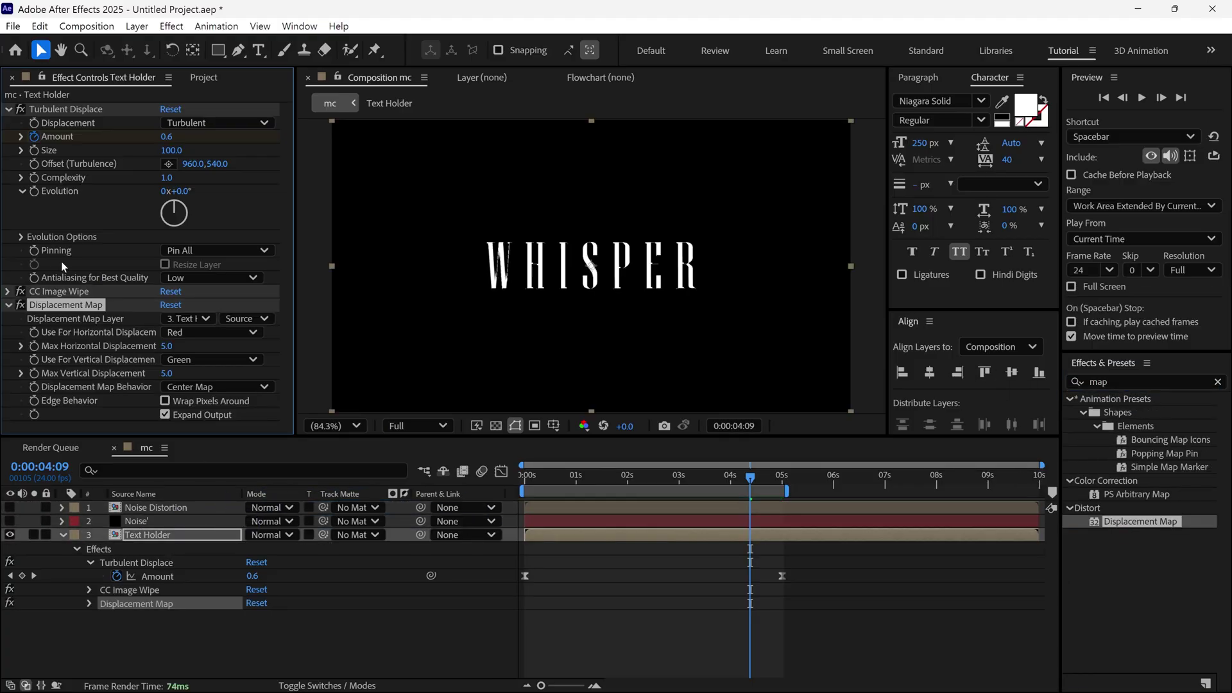
click(193, 320)
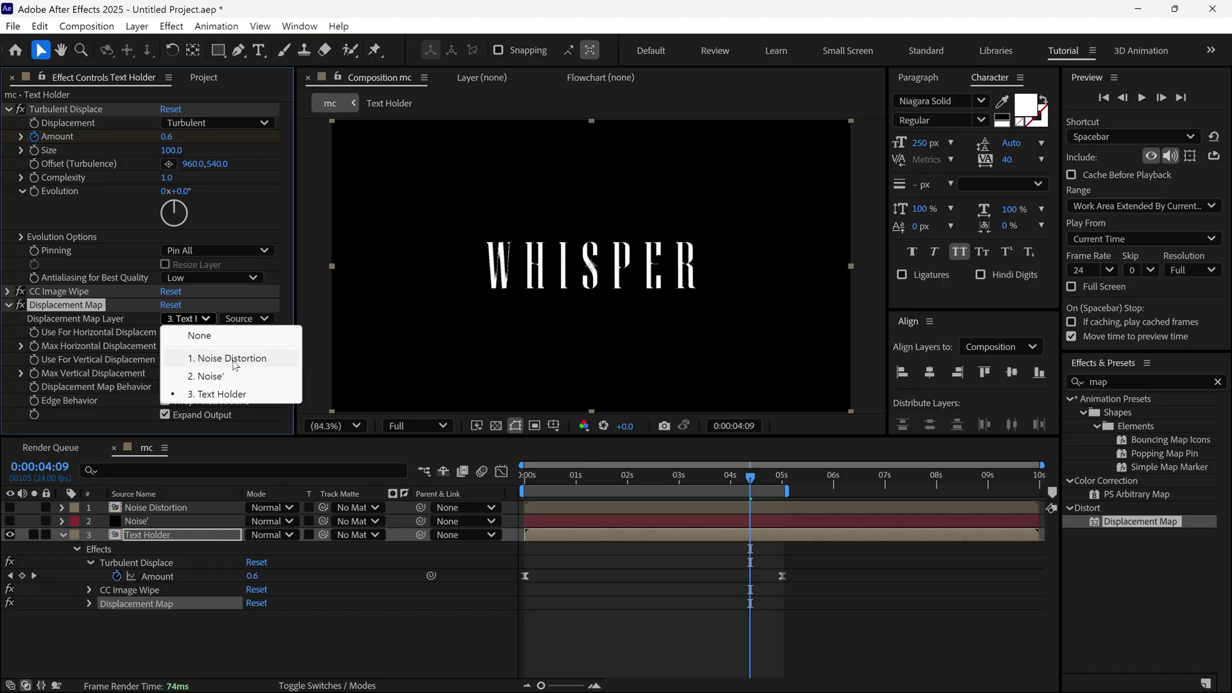
click(233, 360)
click(248, 320)
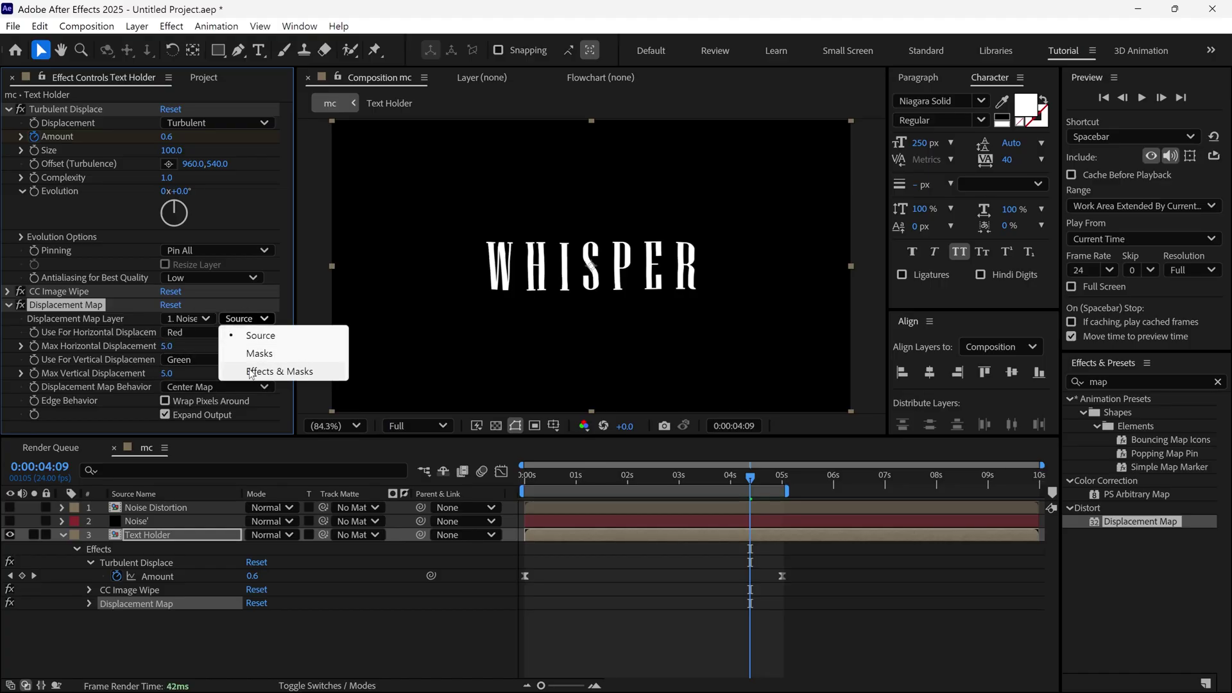
click(251, 372)
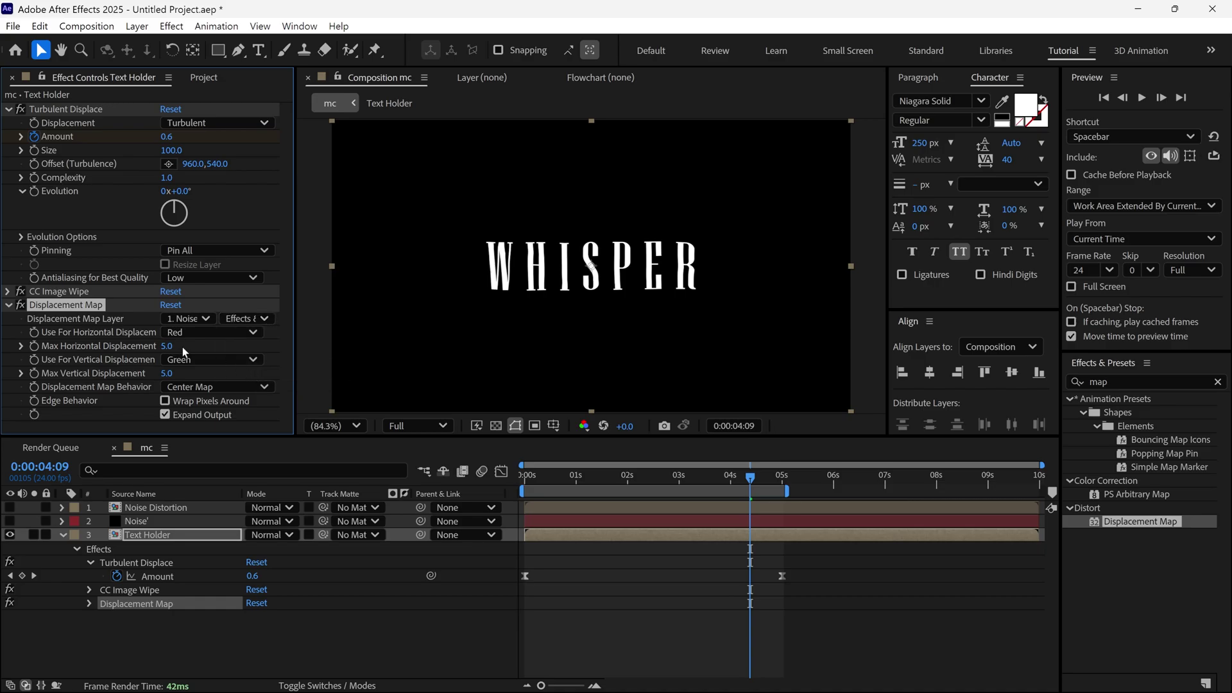
Step: Use Luminance for the Displacement Map's horizontal and vertical displacement, set the maximums to 53 and 45, and check the distortion around 2:17
click(216, 332)
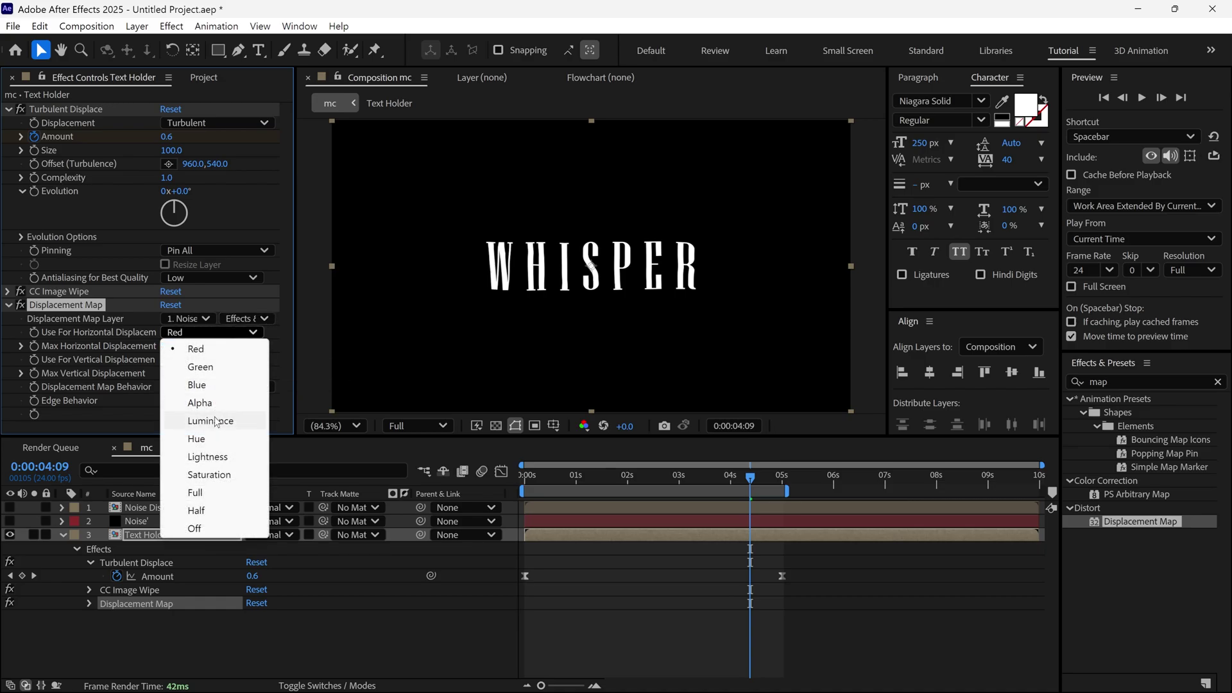
click(215, 422)
click(202, 363)
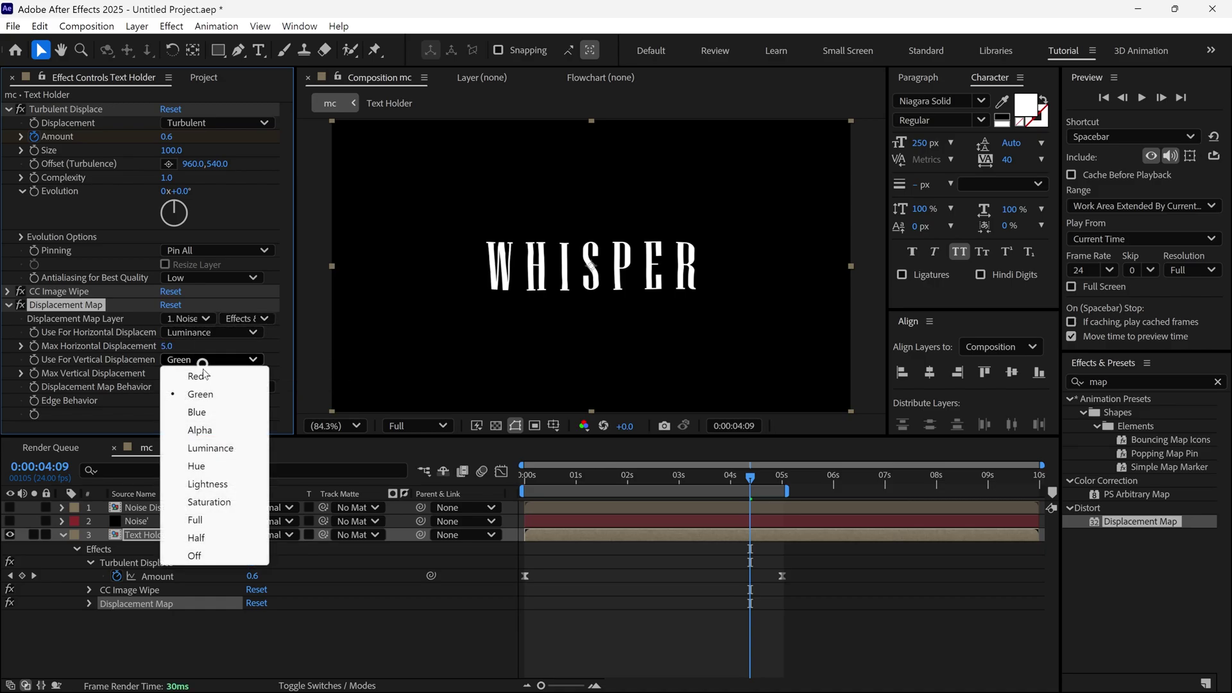
click(211, 447)
drag(168, 347, 168, 379)
drag(618, 475, 663, 515)
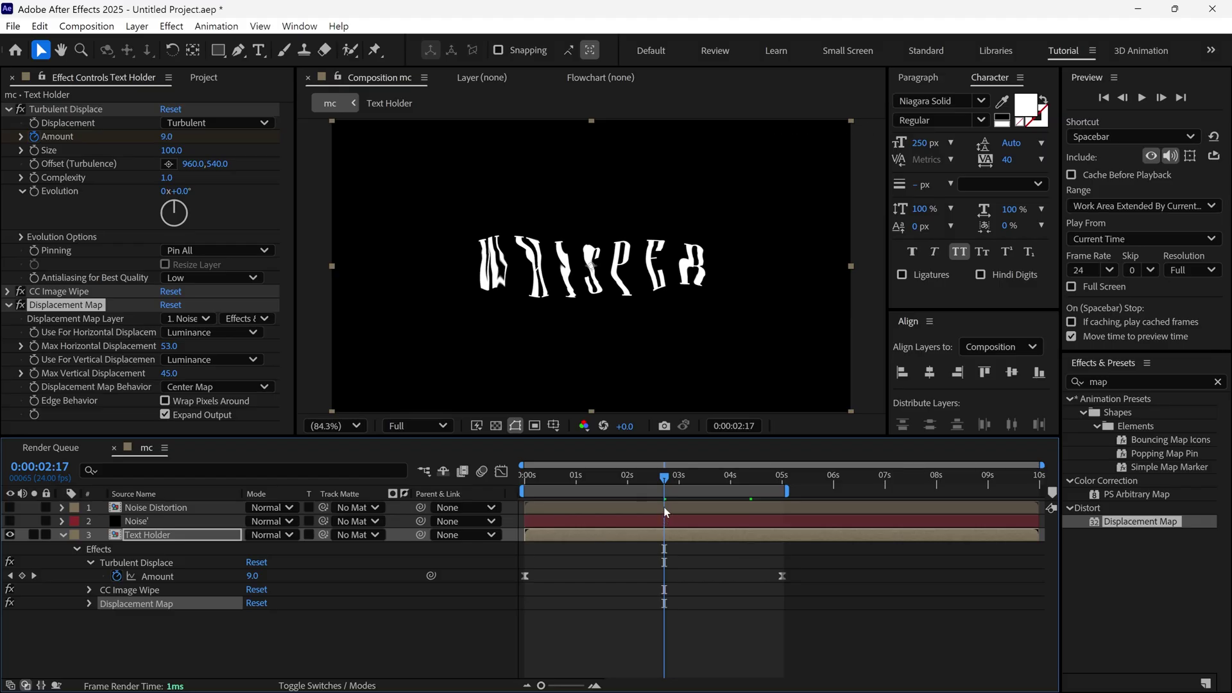
Step: Show the Noise Distortion layer and apply the Tint effect to it
click(154, 508)
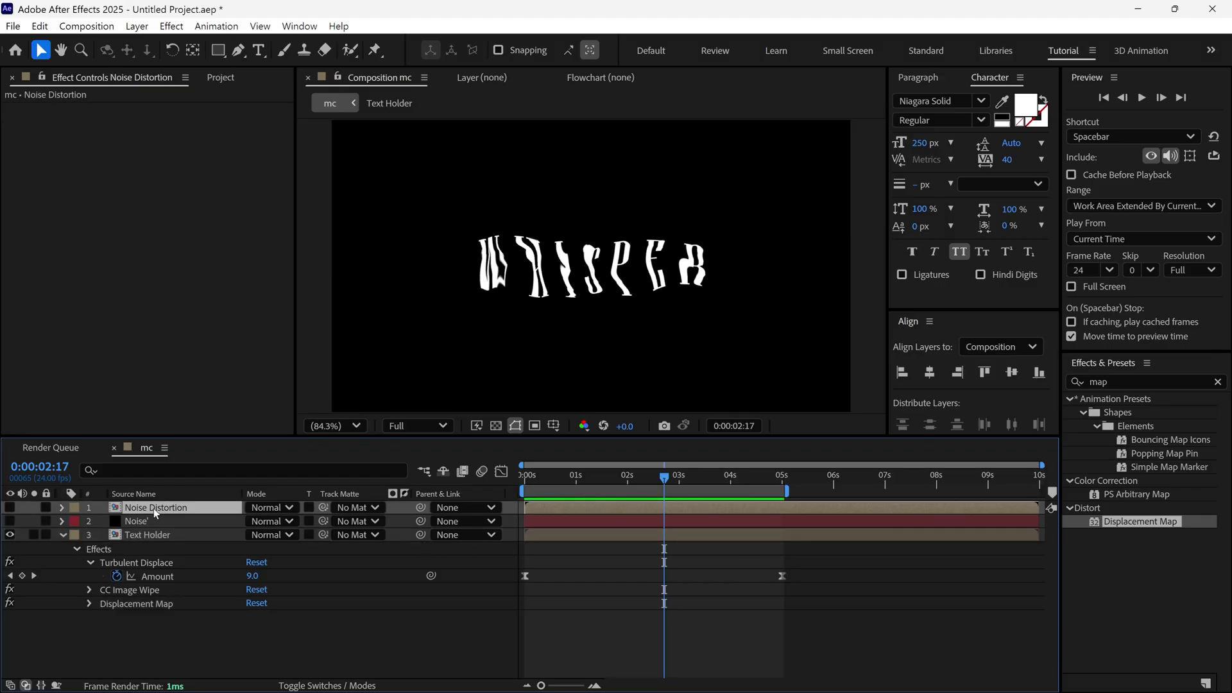
click(9, 507)
click(1091, 381)
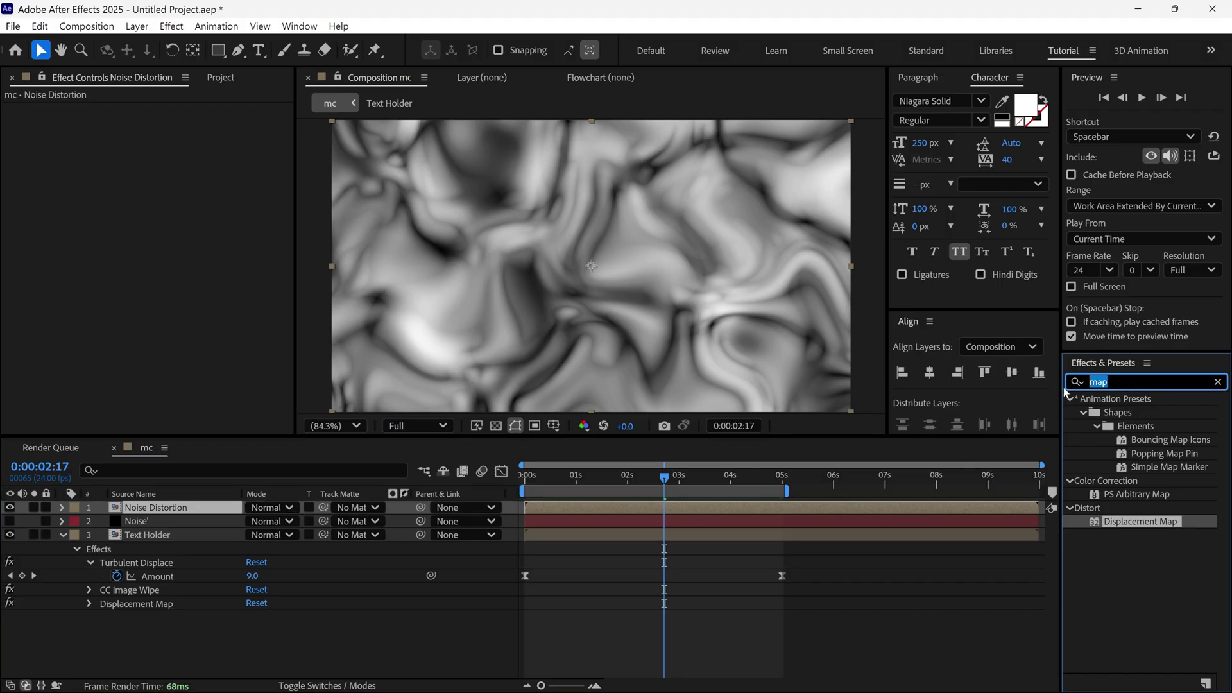
text(tint)
drag(1099, 447, 199, 510)
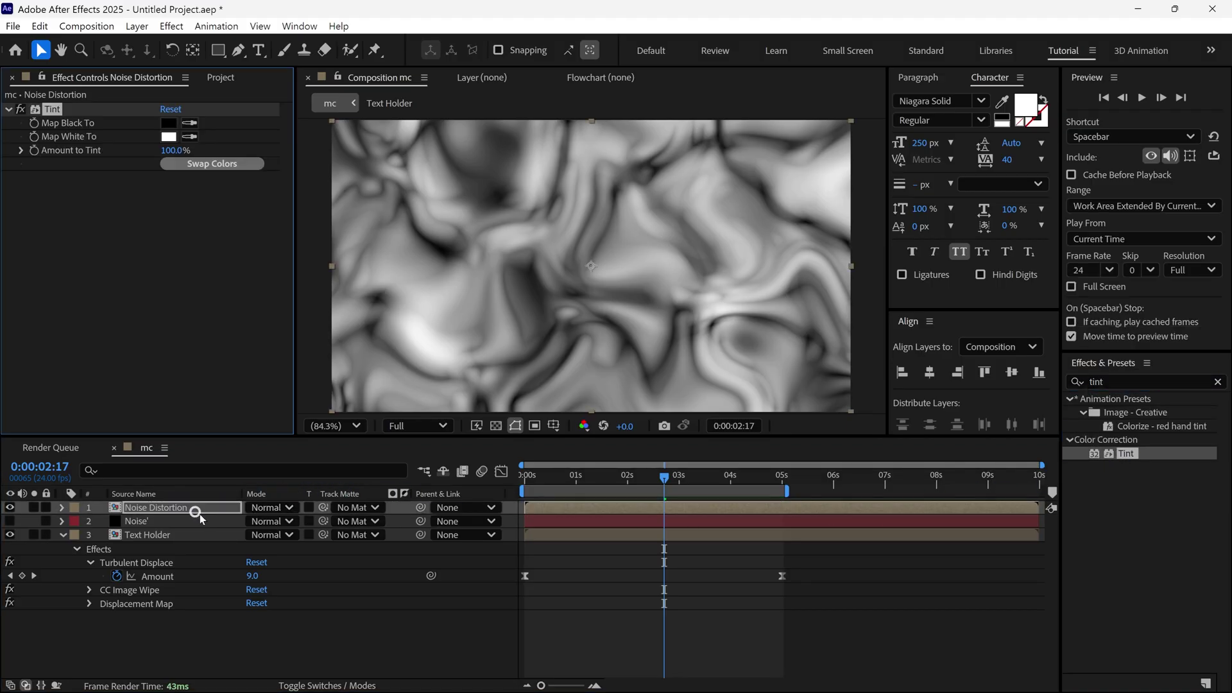
Step: Set the Tint's Map Black To color to 50% brightness gray and hide the Noise Distortion layer
click(169, 123)
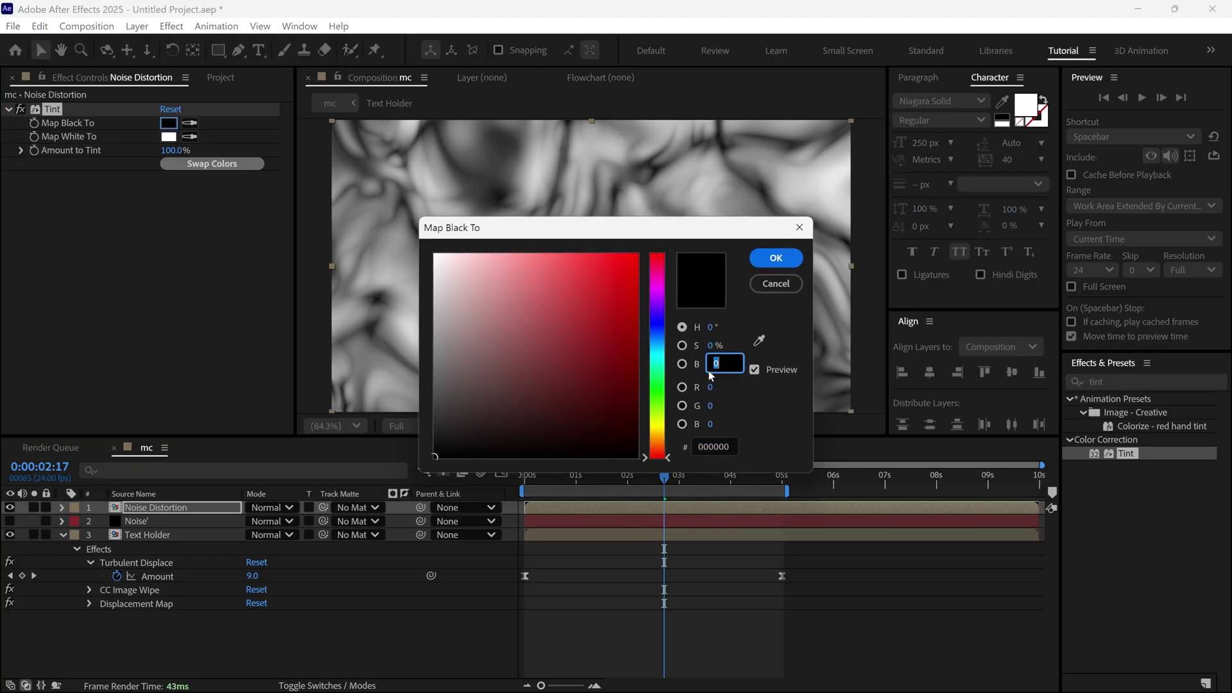
text(50)
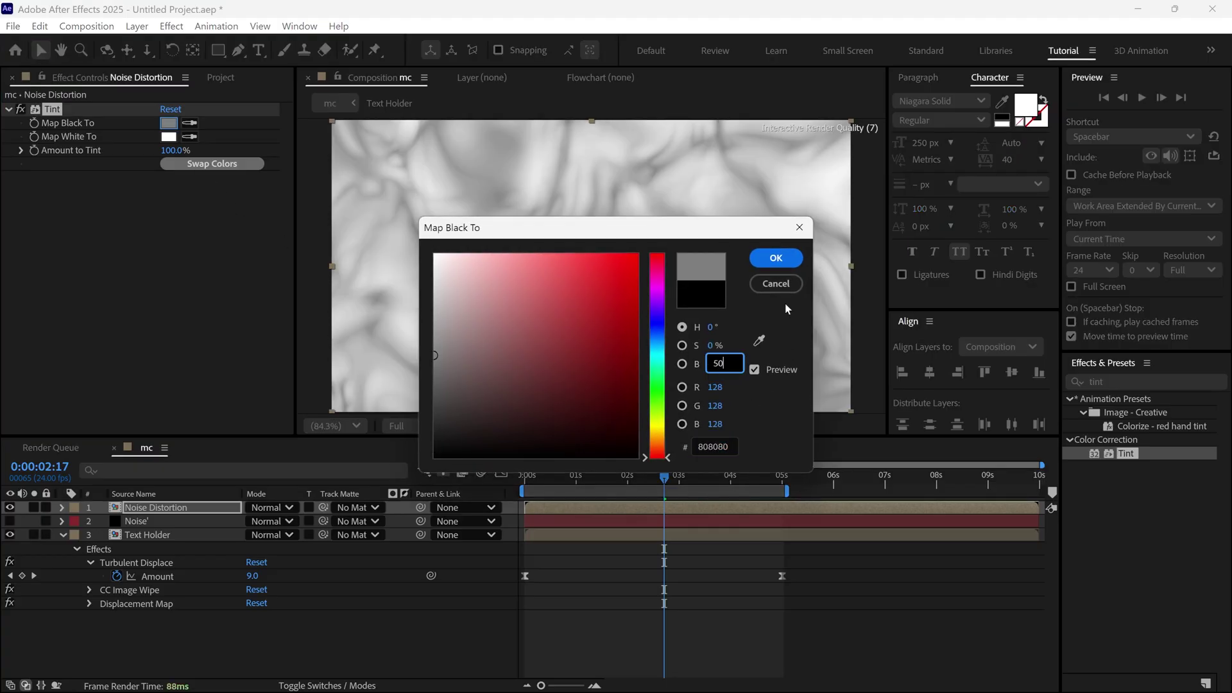
click(784, 258)
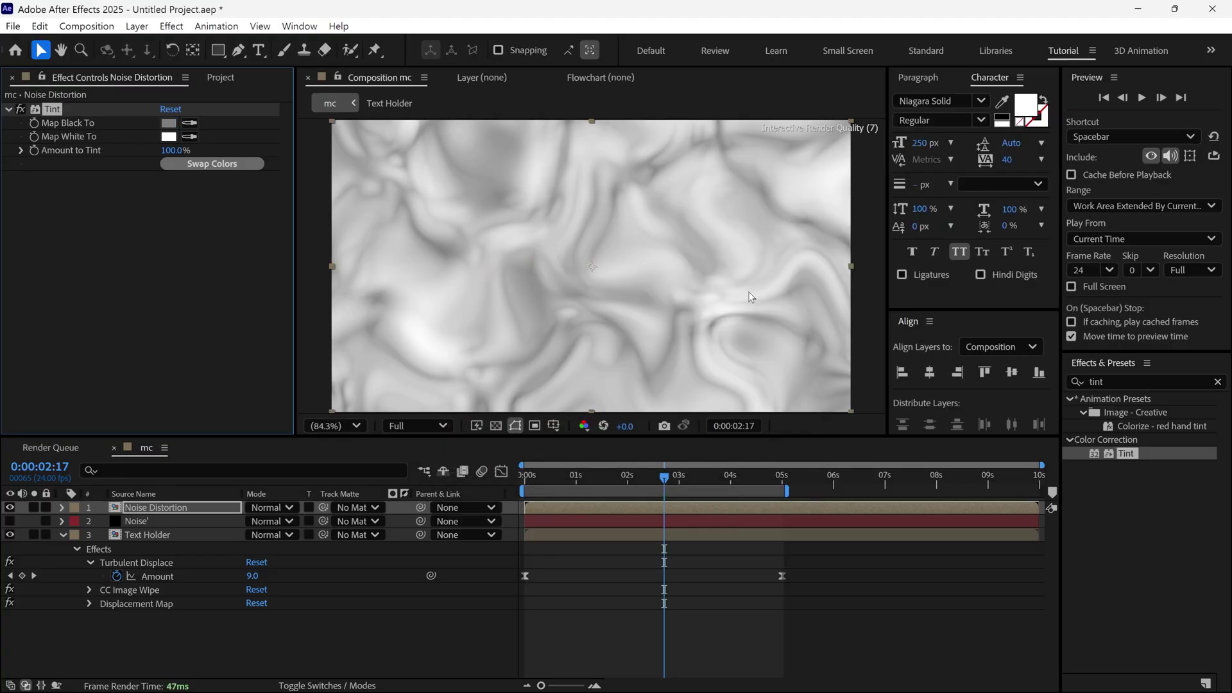
click(10, 508)
click(165, 175)
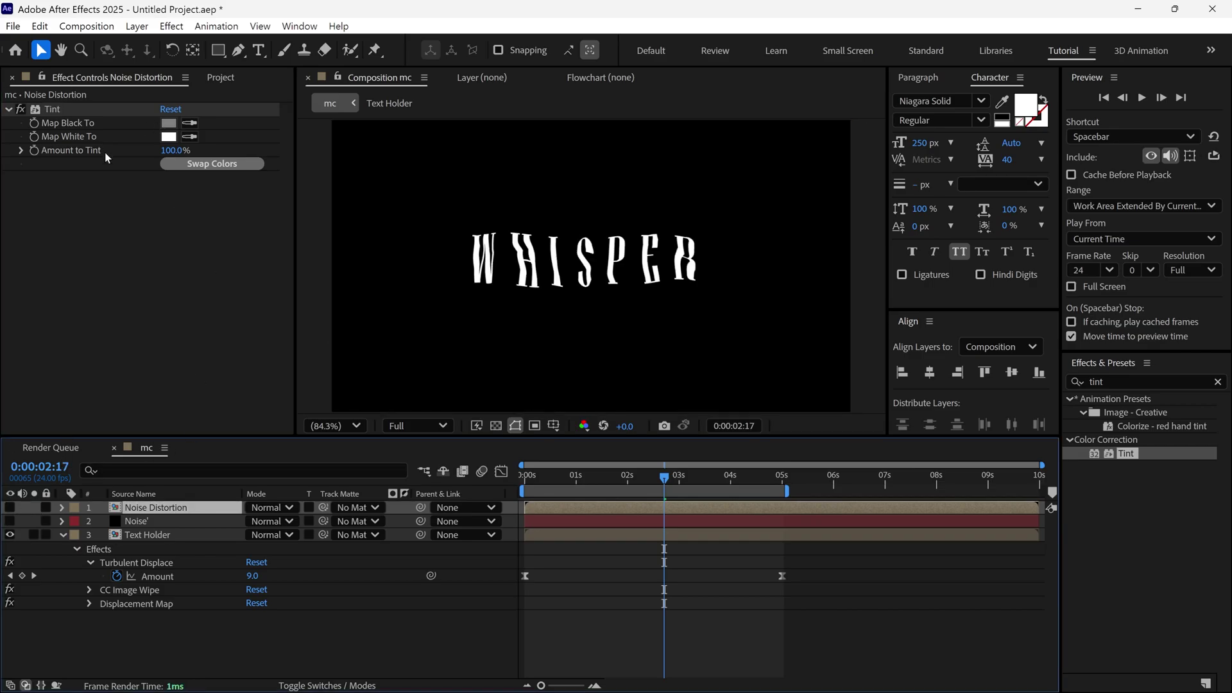
Step: With the Noise' layer selected, extend the work area end to about 9.5 seconds and move the current time to 7 seconds
click(161, 521)
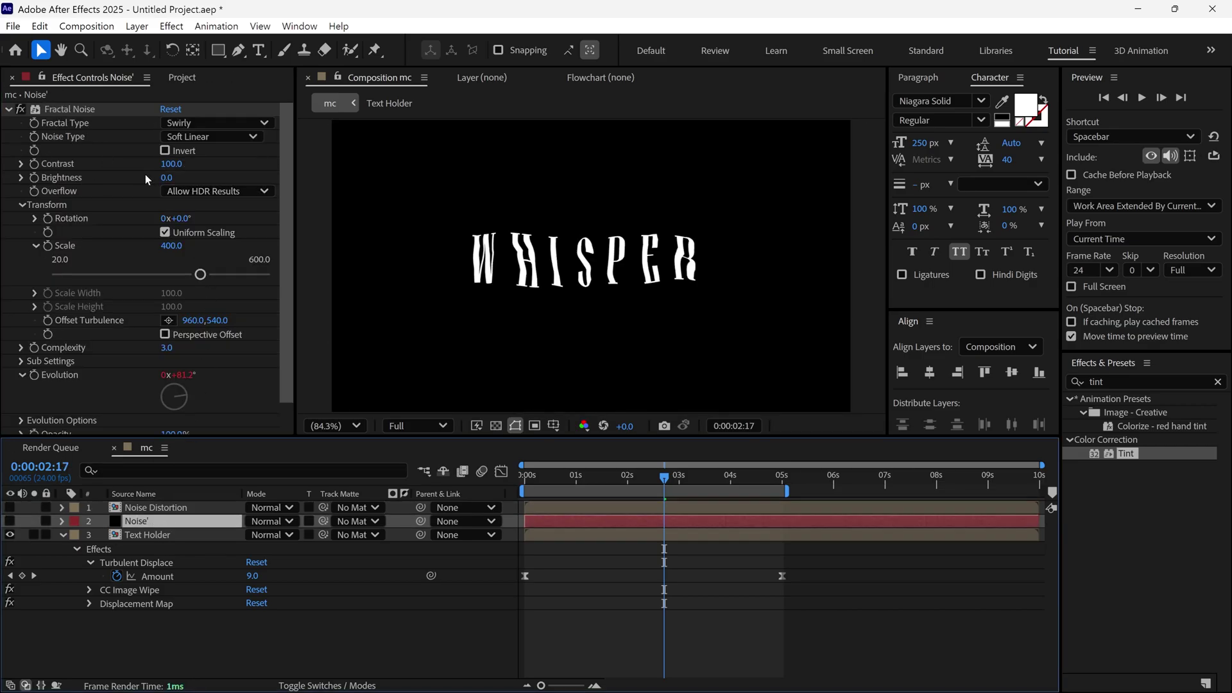
drag(168, 163, 78, 191)
key(ctrl+z)
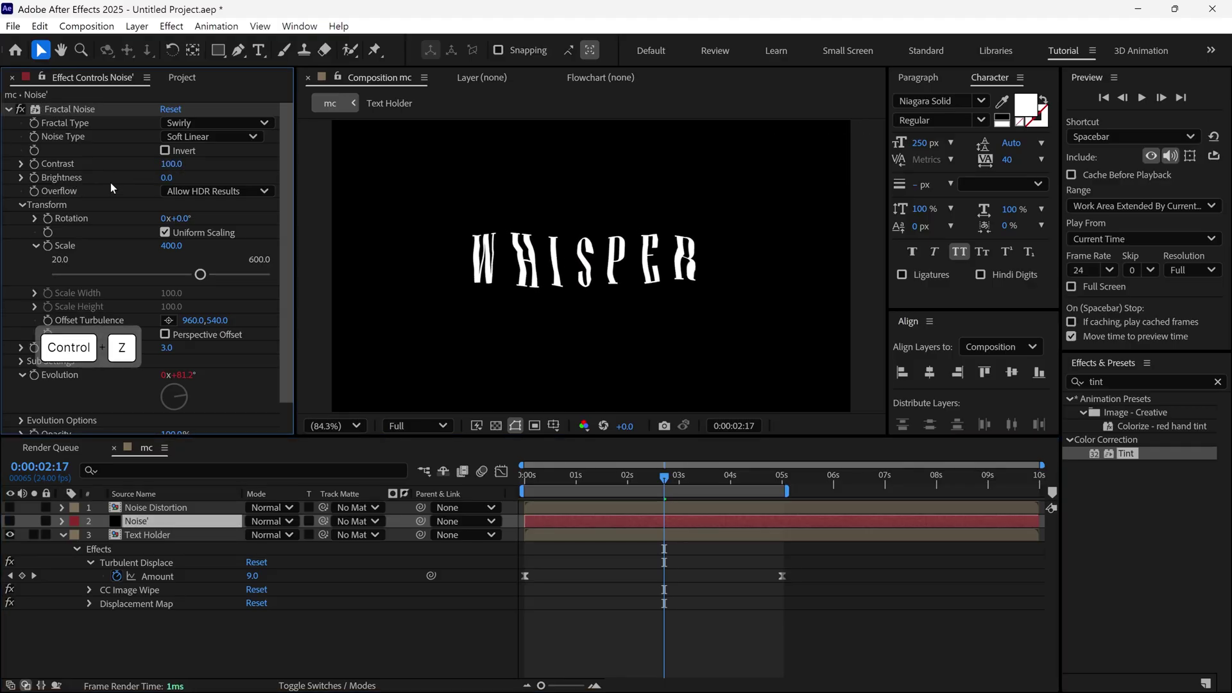
drag(786, 491, 1014, 491)
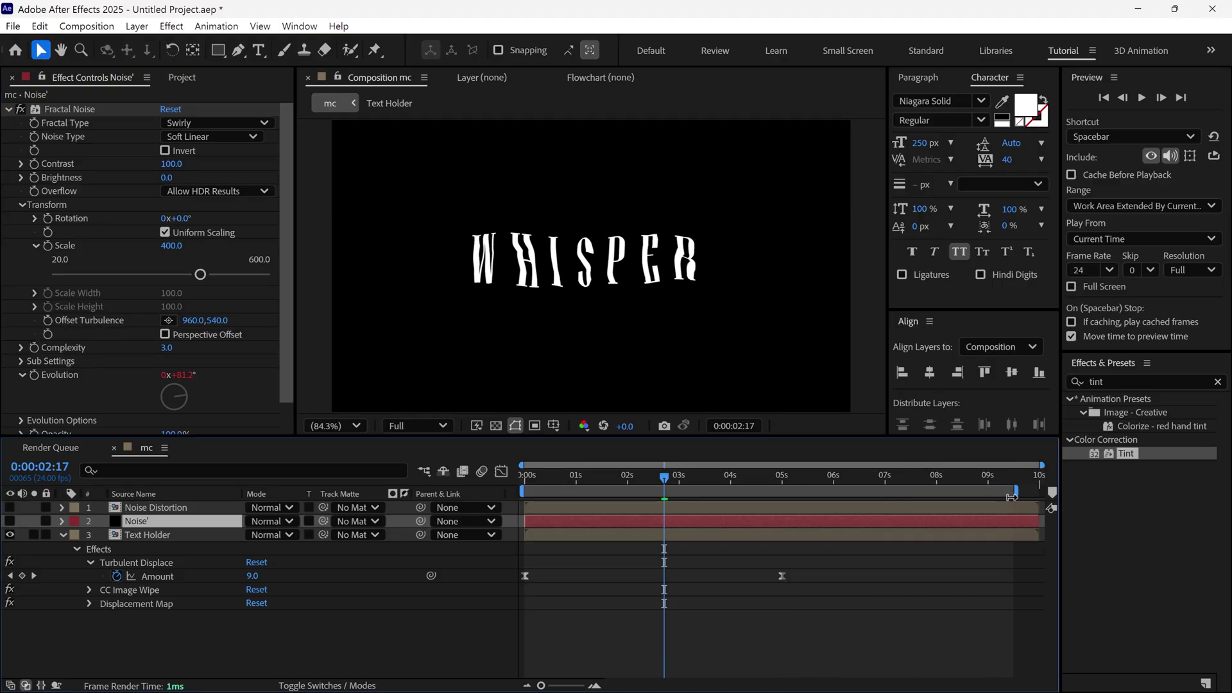
drag(664, 484, 885, 489)
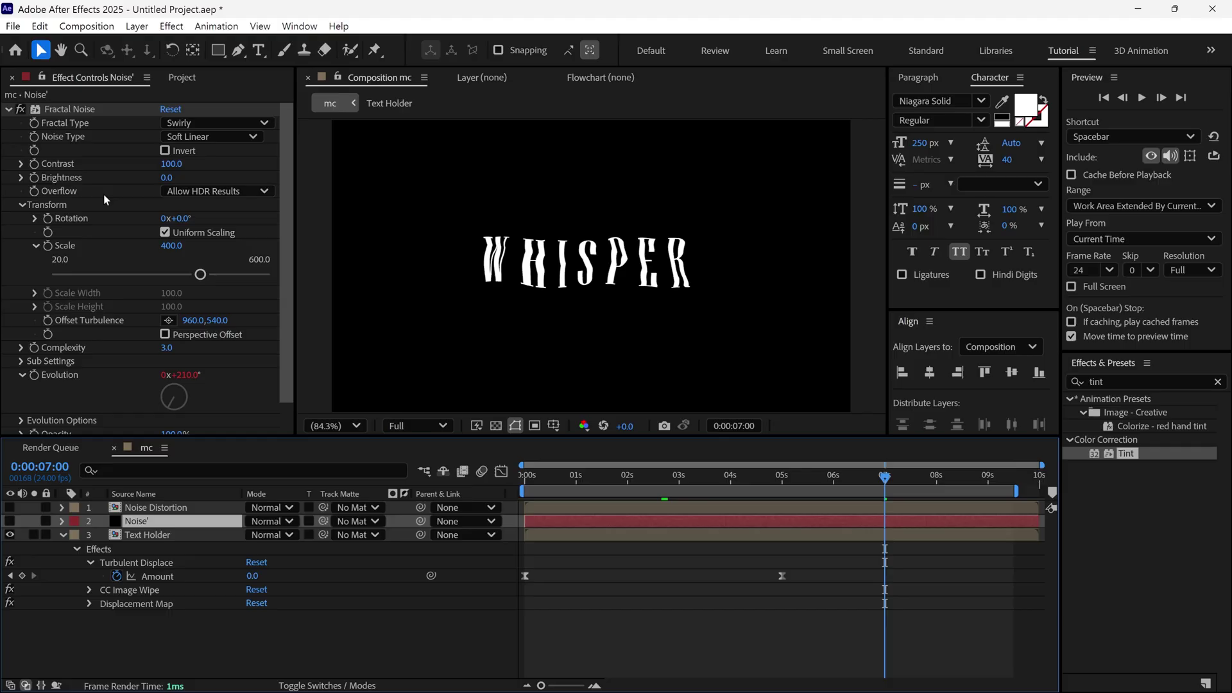
Step: Set the Noise' layer's Fractal Noise Brightness to -86 and keyframe it at 7 seconds
key(ctrl+z)
key(ctrl+z)
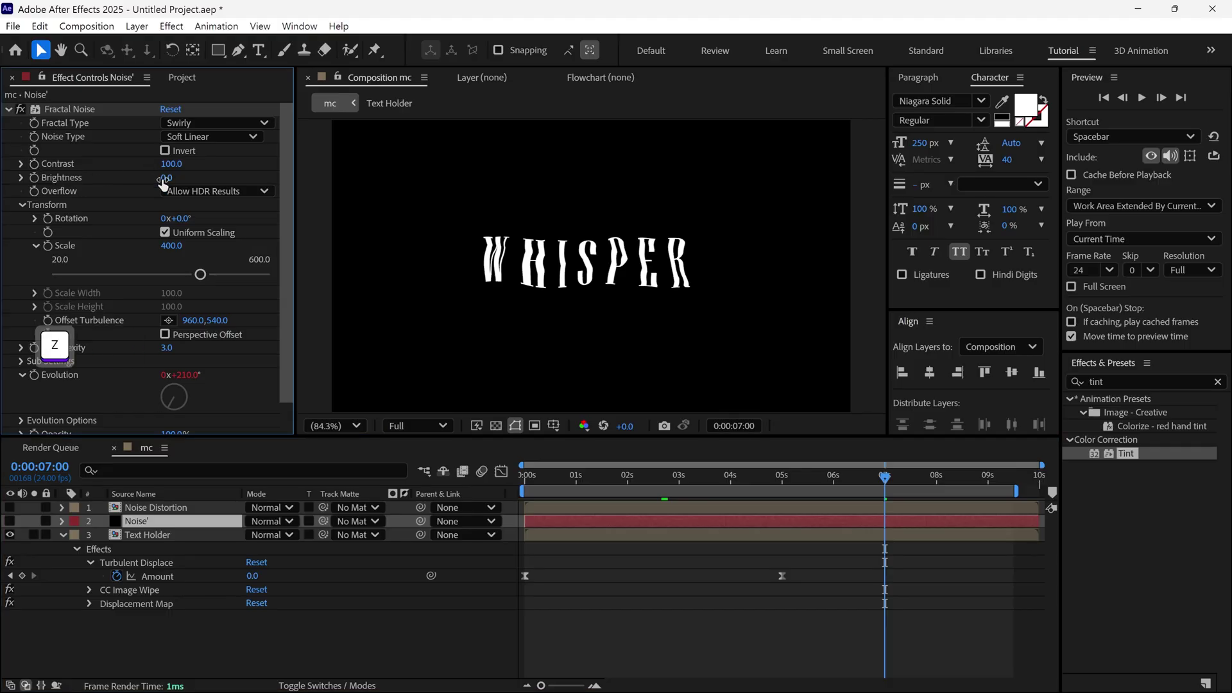
drag(148, 186, 113, 194)
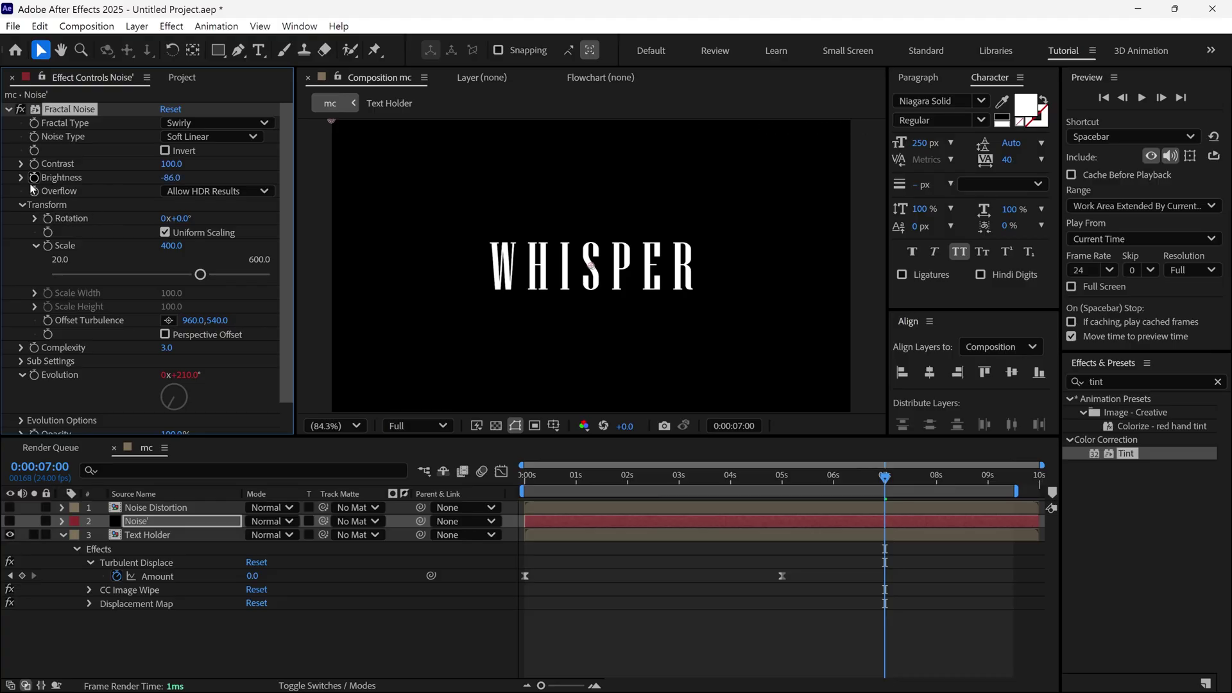
click(884, 486)
Step: Set a Fractal Noise Brightness keyframe of 0 at the start of the composition
key(Home)
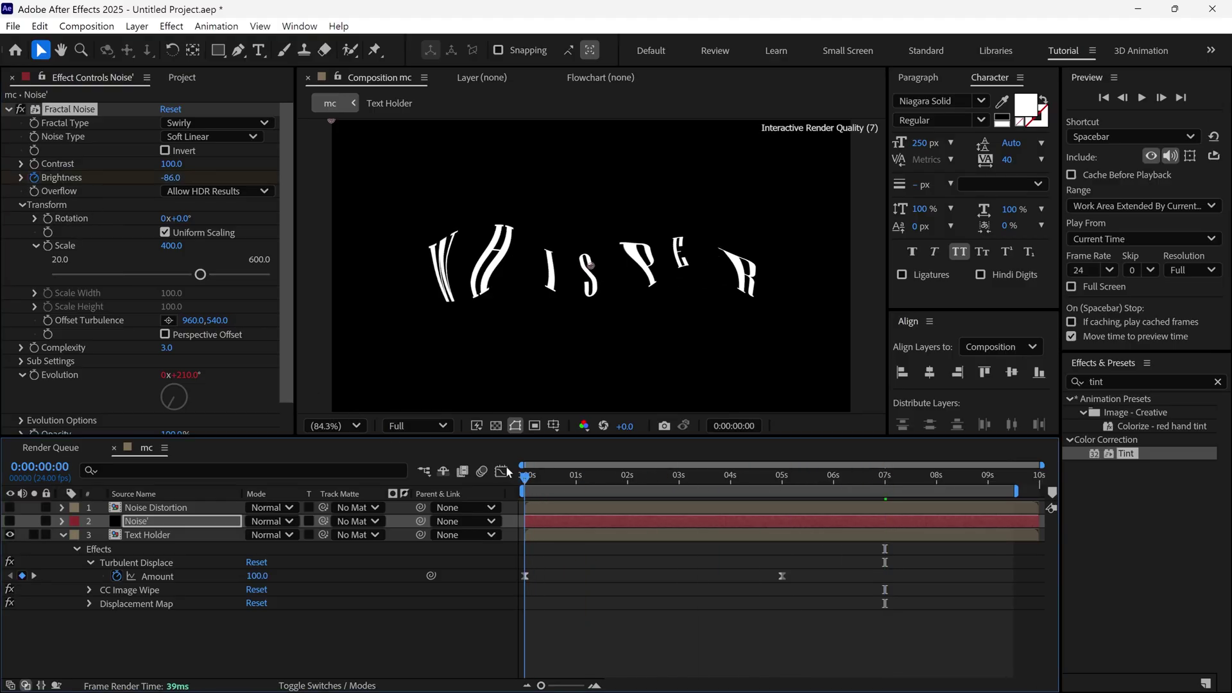
click(171, 178)
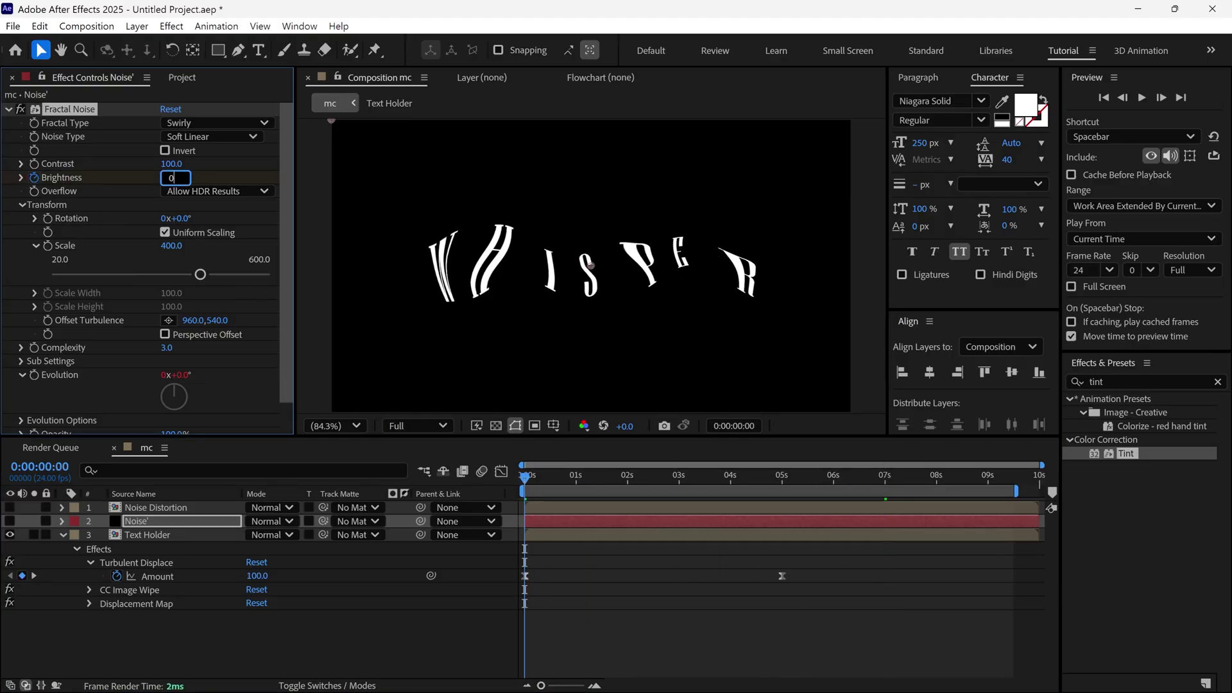
text(0)
key(Return)
scroll(242, 410, down, 1)
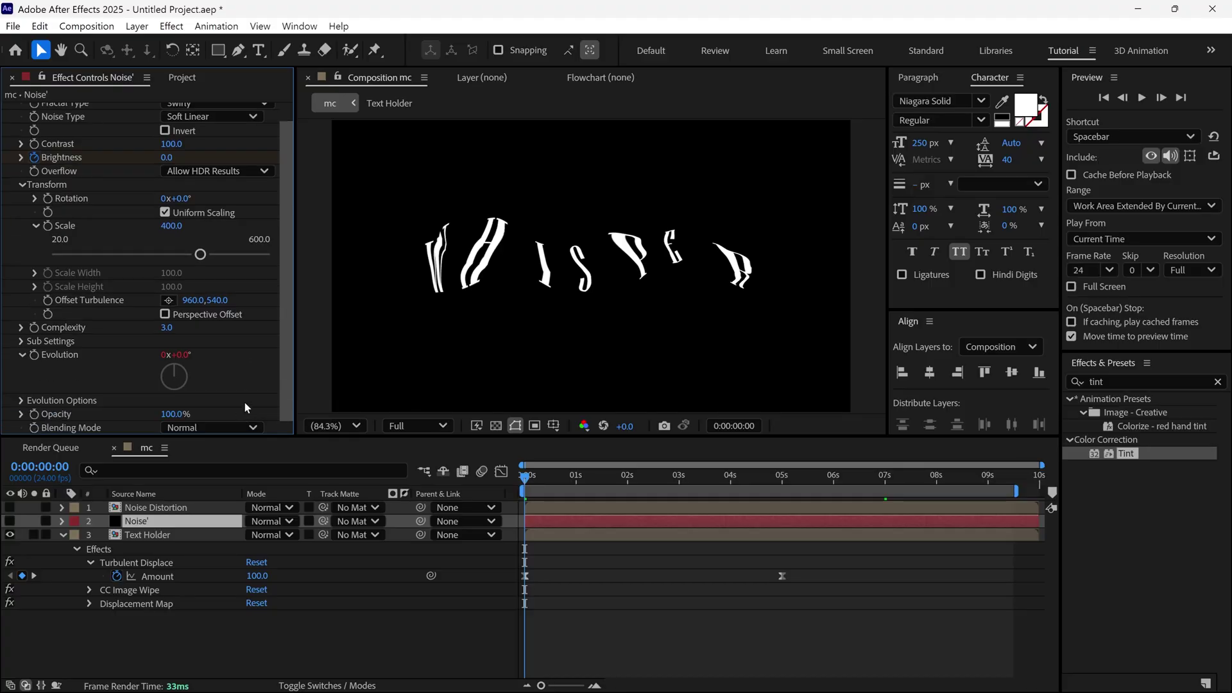
scroll(245, 402, up, 1)
Step: Set the Text Holder Displacement Map's Max Horizontal Displacement to 15, check the text at 4:23 and collapse the layer's properties
click(151, 535)
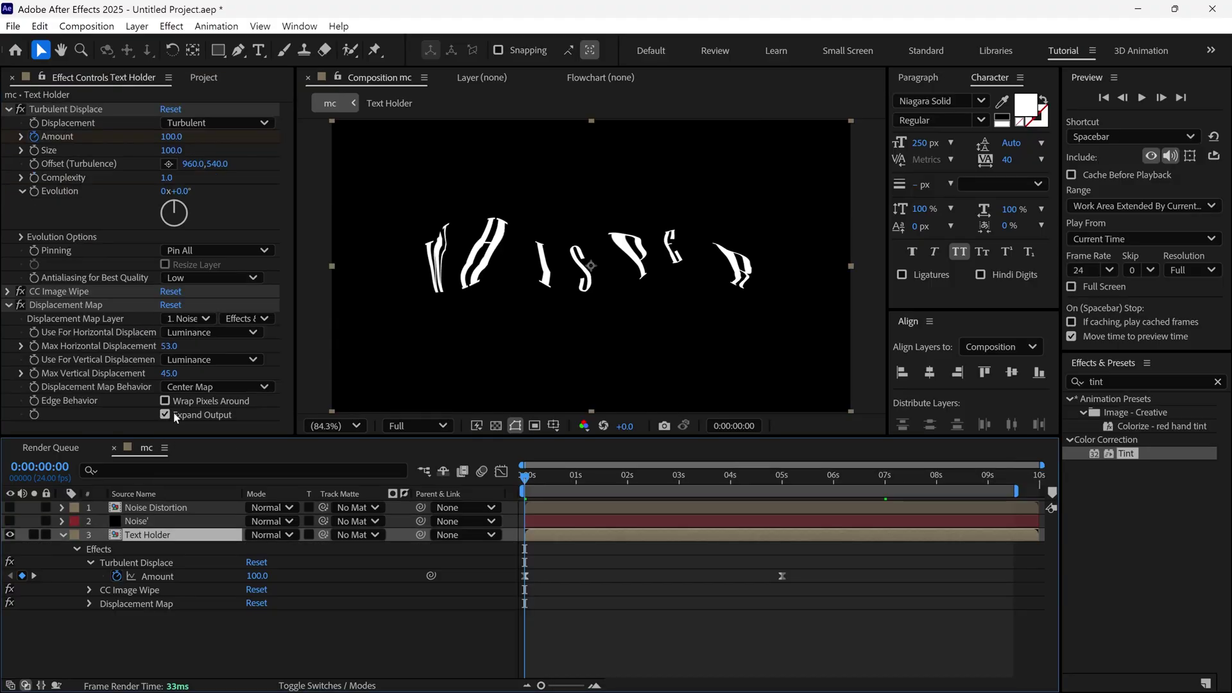
drag(169, 347, 144, 347)
drag(521, 480, 780, 475)
click(62, 534)
click(178, 539)
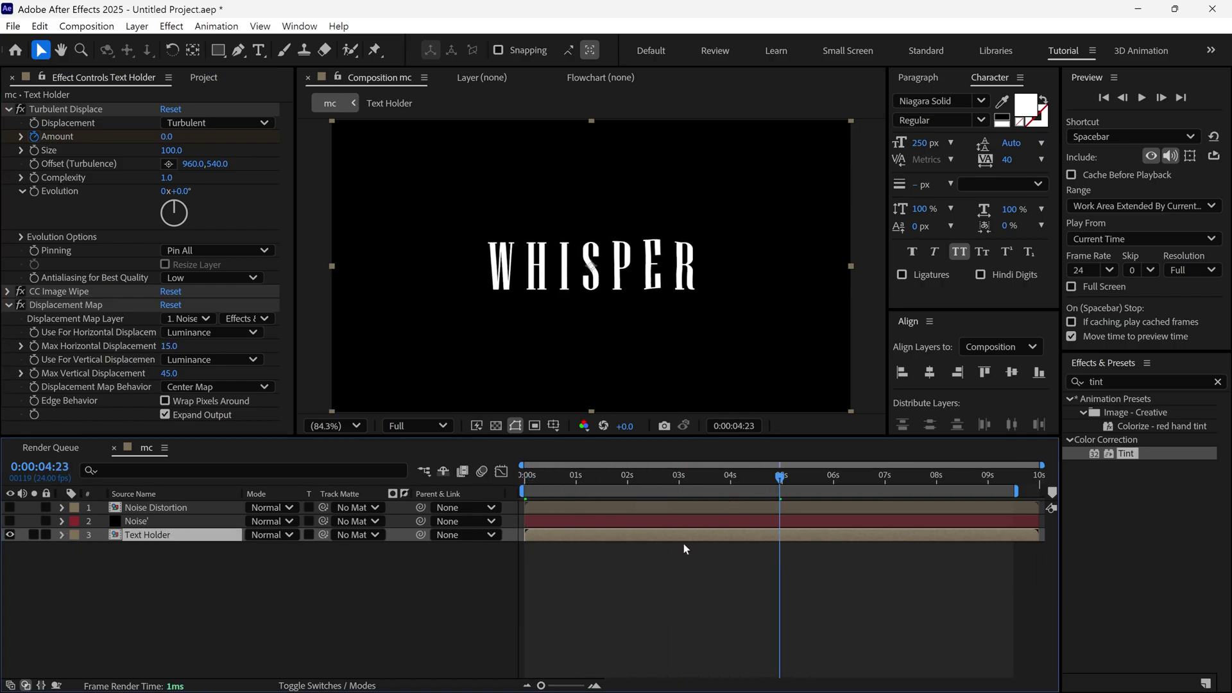
Step: Apply the CC Vector Blur effect to the Text Holder layer
click(1139, 382)
text(vecto)
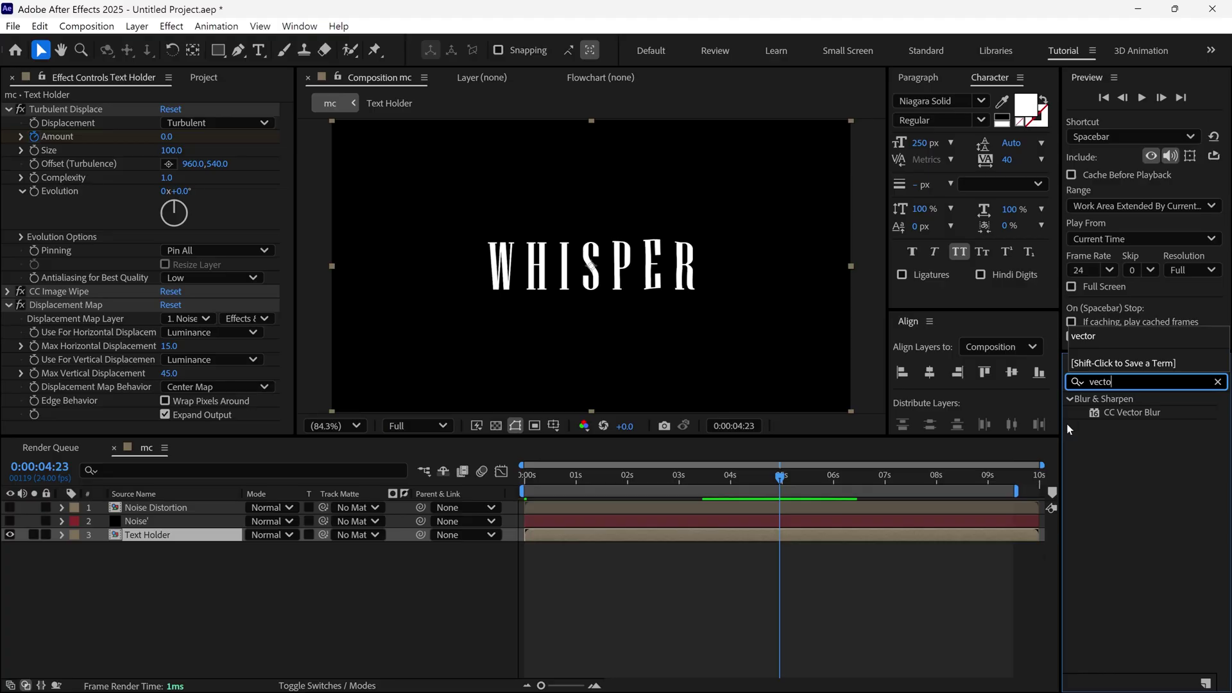
drag(1117, 413, 199, 531)
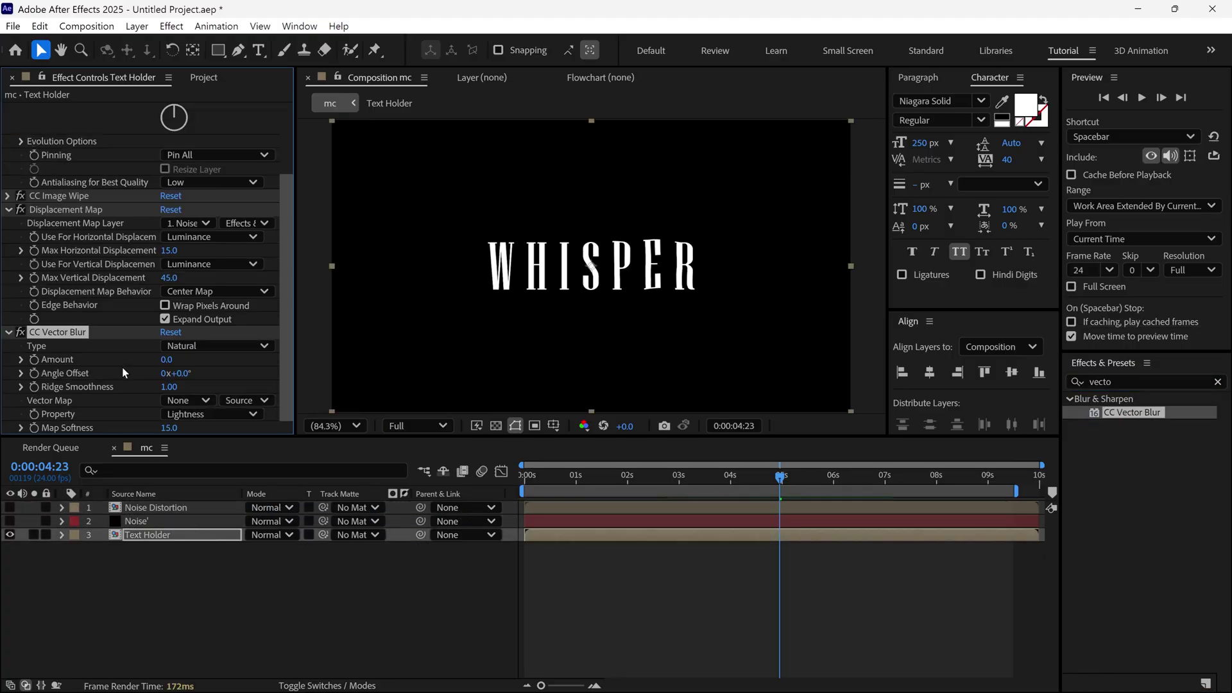
Step: Duplicate the Noise Distortion layer and rename the copy Noise Blur
click(154, 508)
key(ctrl+d)
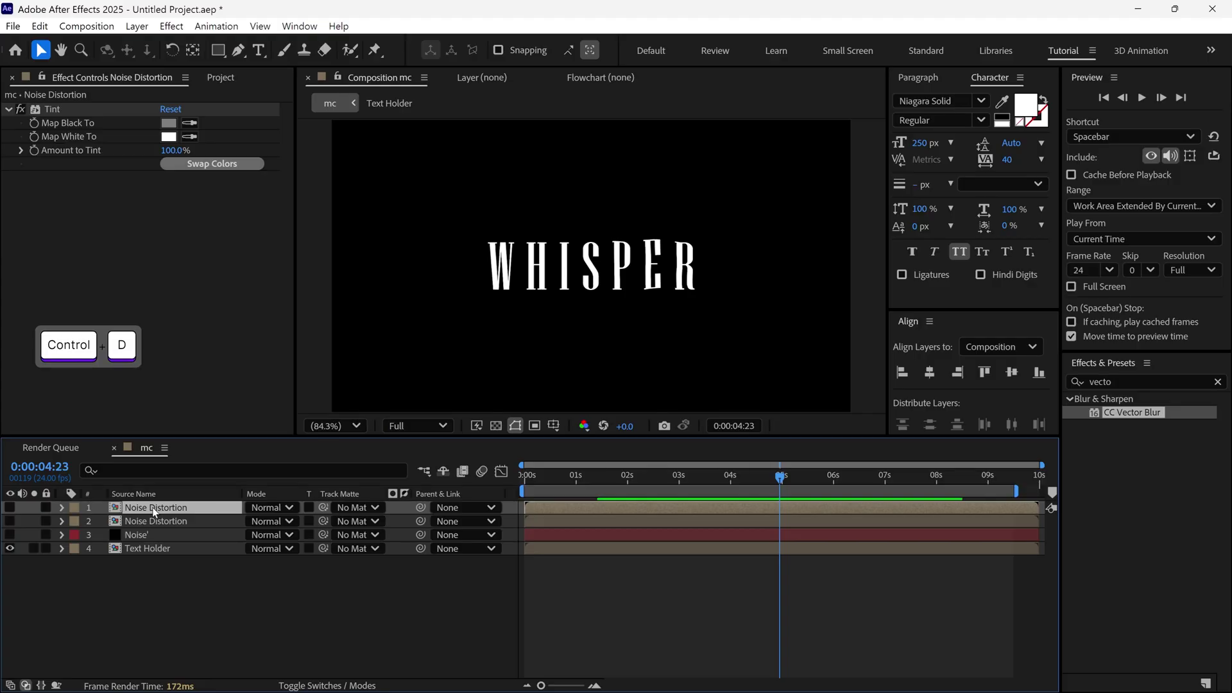
key(Return)
key(BackSpace)
key(BackSpace)
key(BackSpace)
key(BackSpace)
key(BackSpace)
key(BackSpace)
key(BackSpace)
key(BackSpace)
text(Blur)
key(Return)
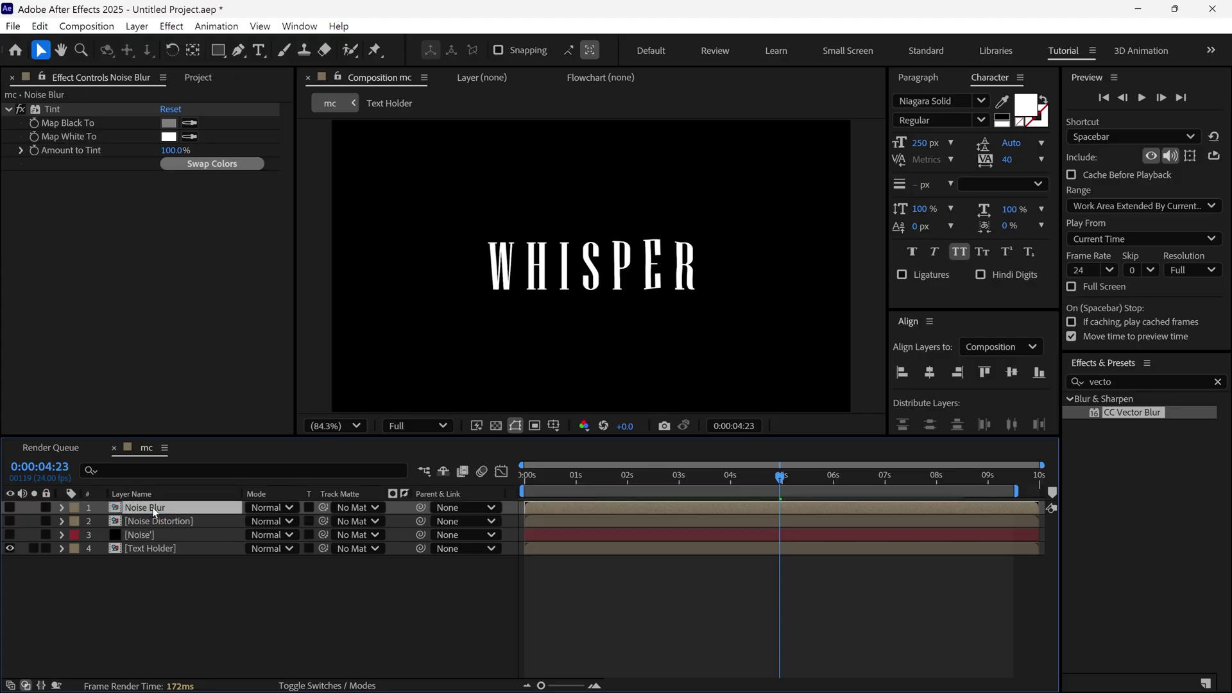
Step: Replace the Tint effect on the Noise Blur layer with the Exposure effect
click(73, 106)
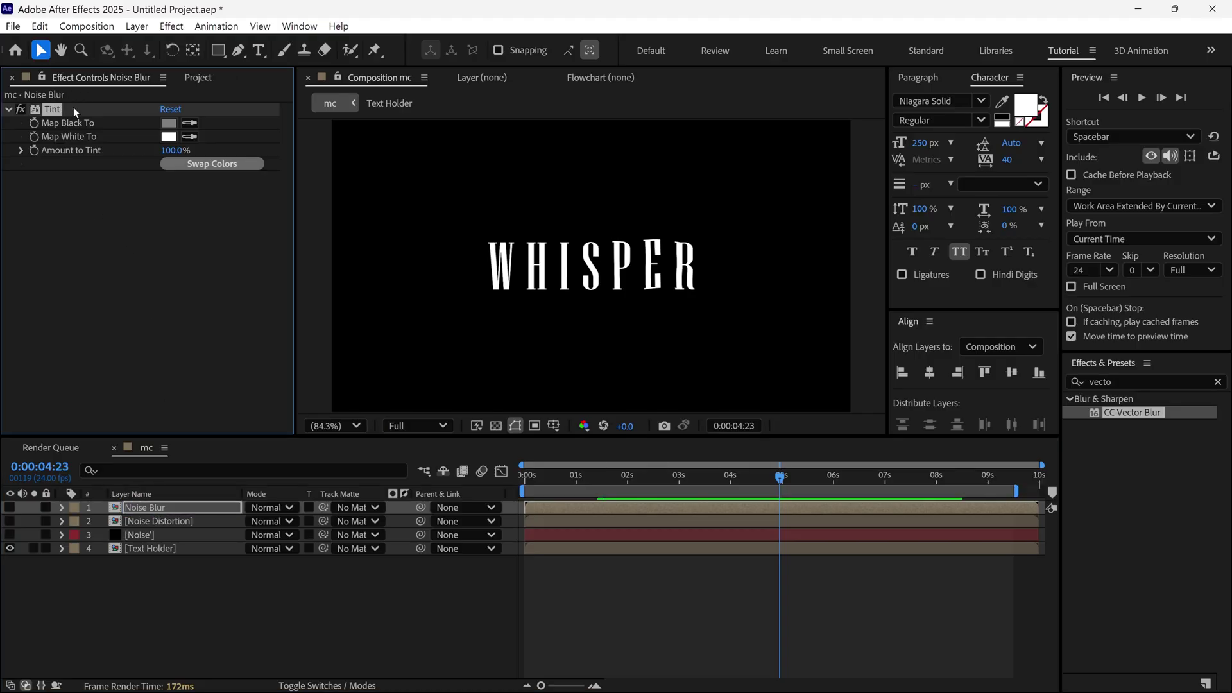
key(Delete)
click(1129, 381)
text(expo)
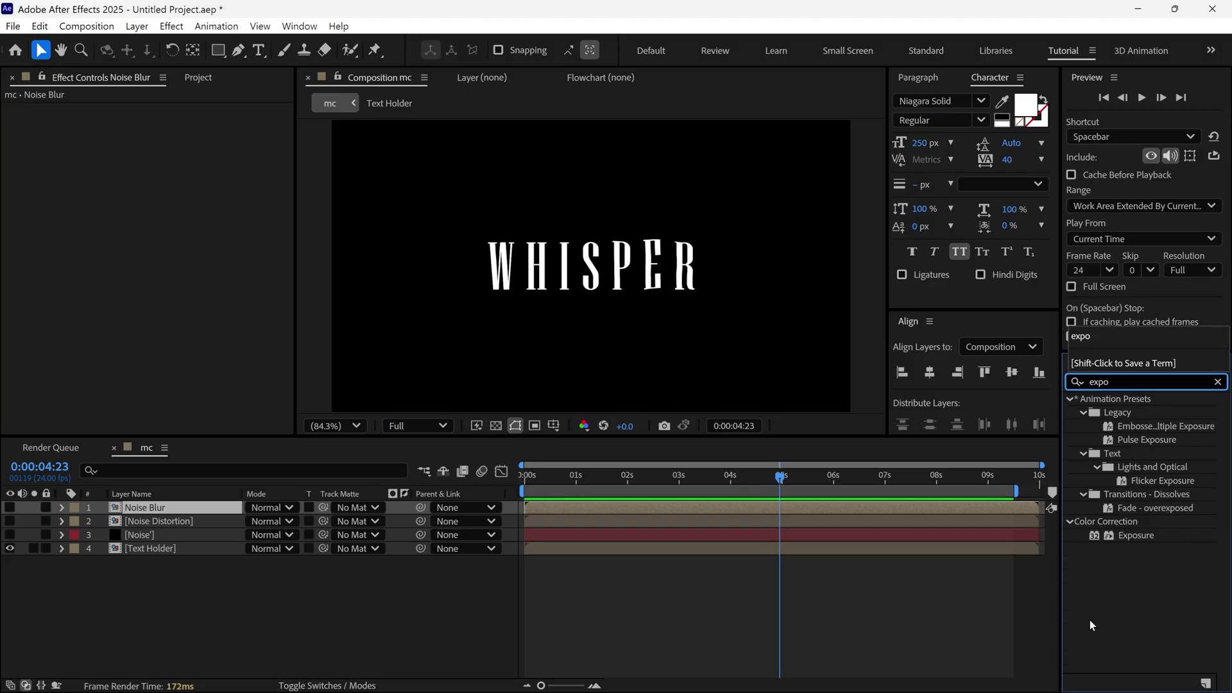
drag(1136, 535, 161, 270)
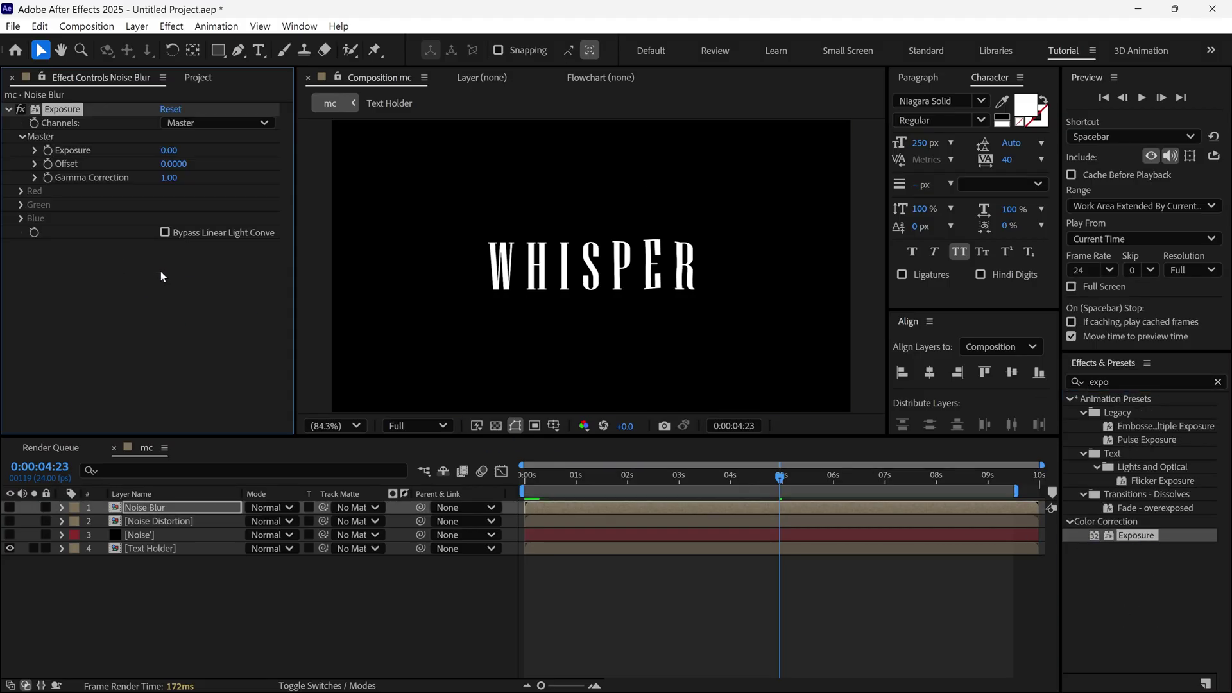
Step: Use Noise Blur as the vector map of Text Holder's CC Vector Blur, with Effects & Masks as its source
click(201, 550)
scroll(45, 340, down, 3)
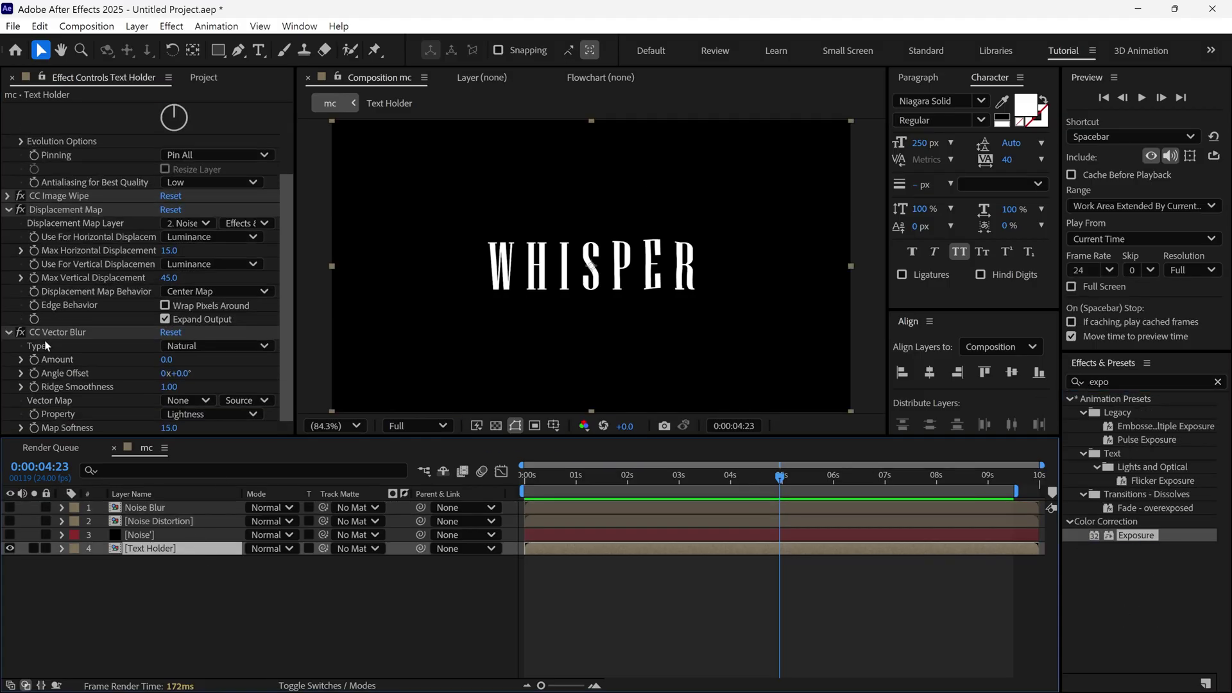
click(191, 398)
click(204, 440)
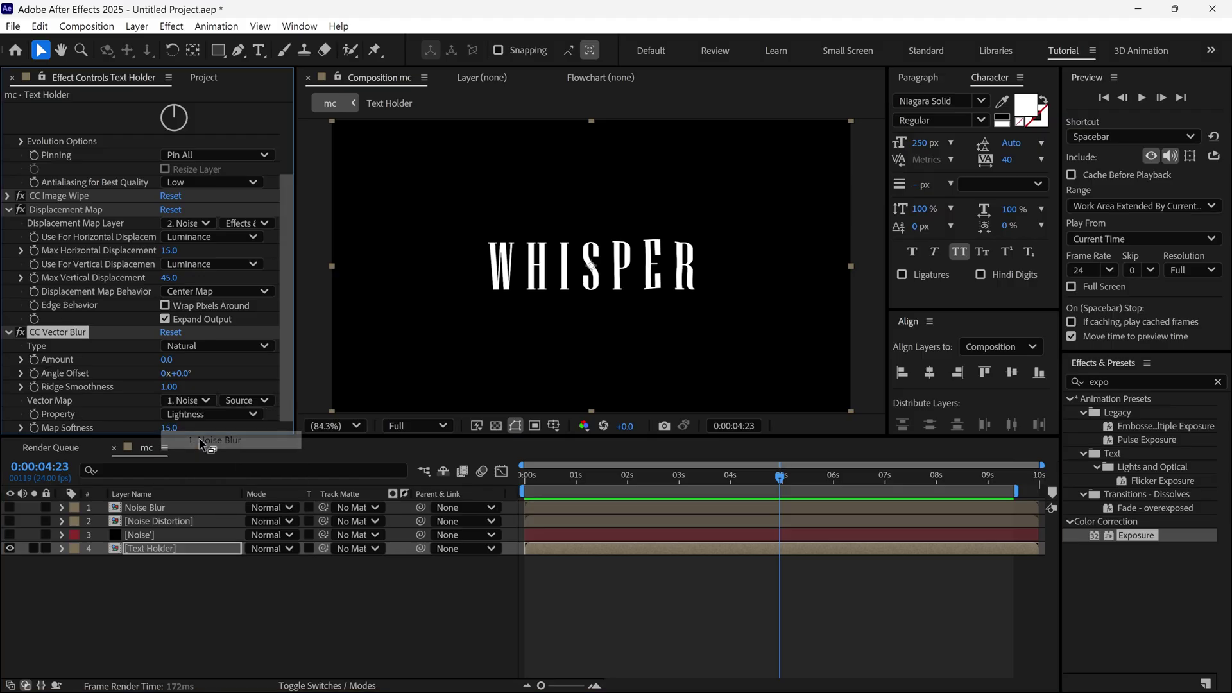
click(240, 400)
click(256, 452)
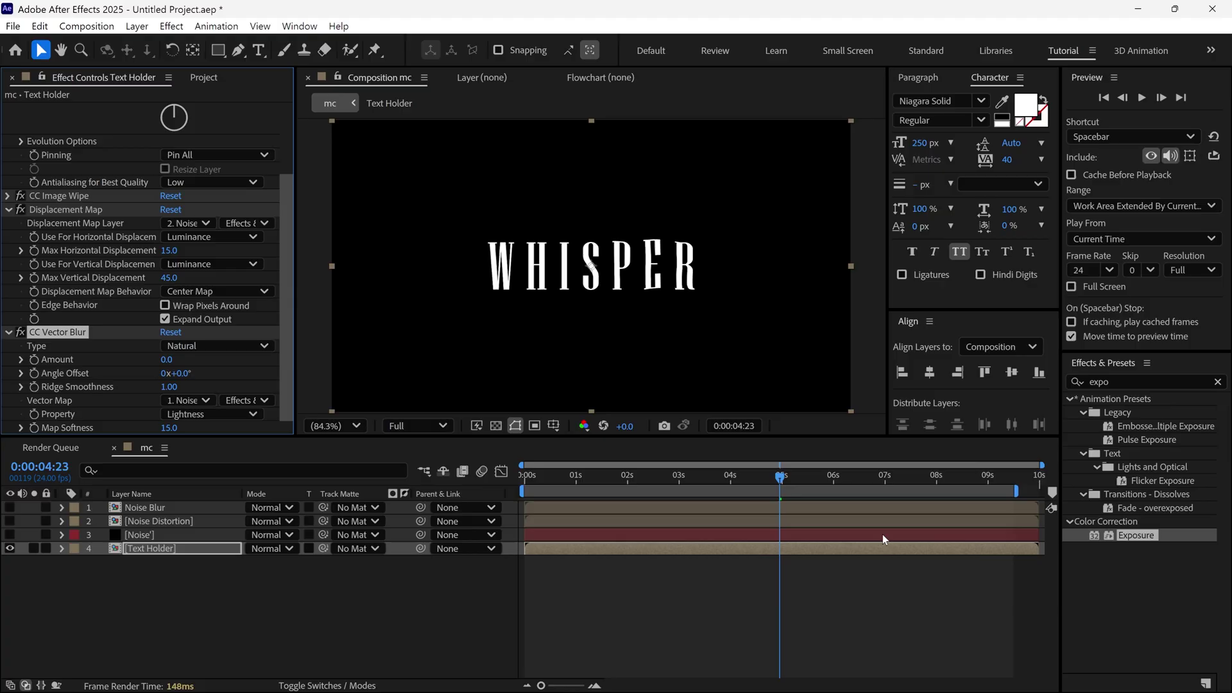
Step: At 0:00:01:17, set the Amount of Text Holder's CC Vector Blur to 50
drag(781, 493, 614, 501)
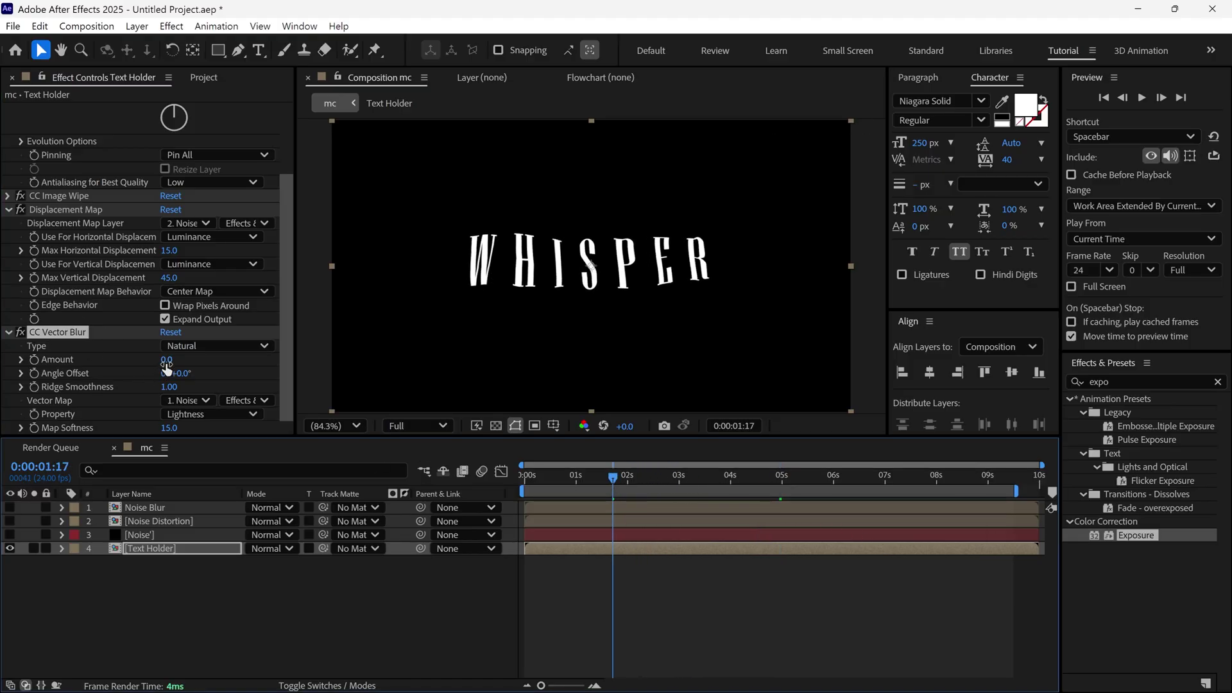
drag(166, 360, 228, 363)
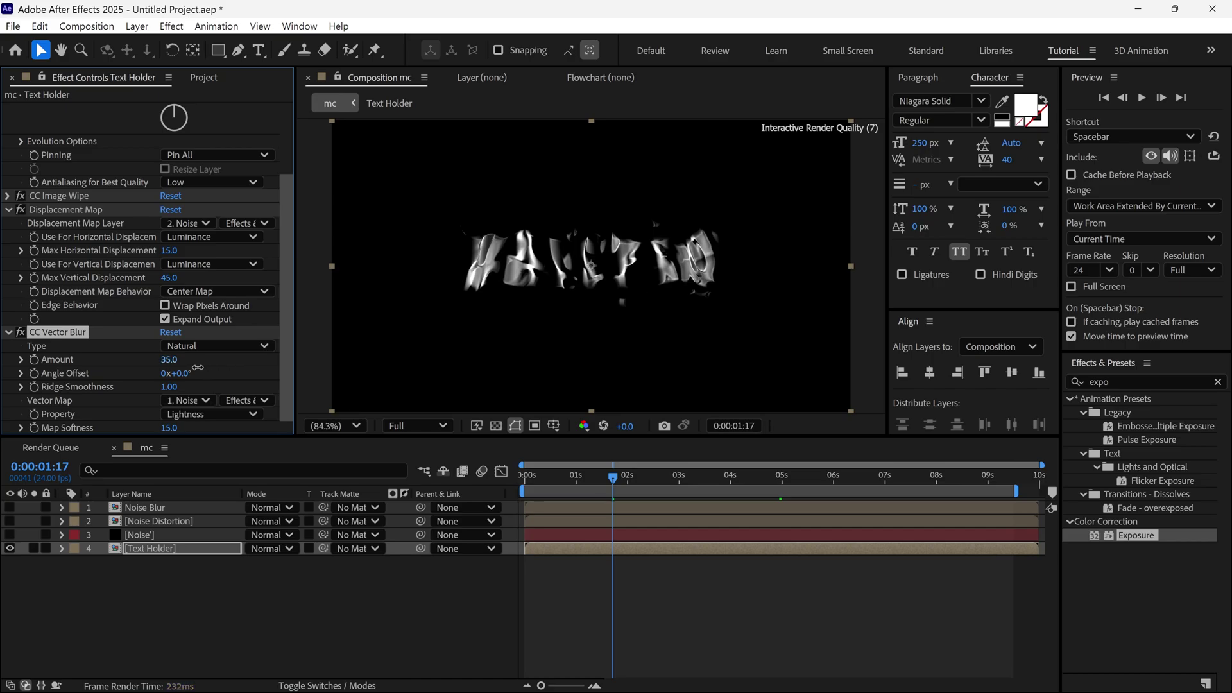
click(168, 360)
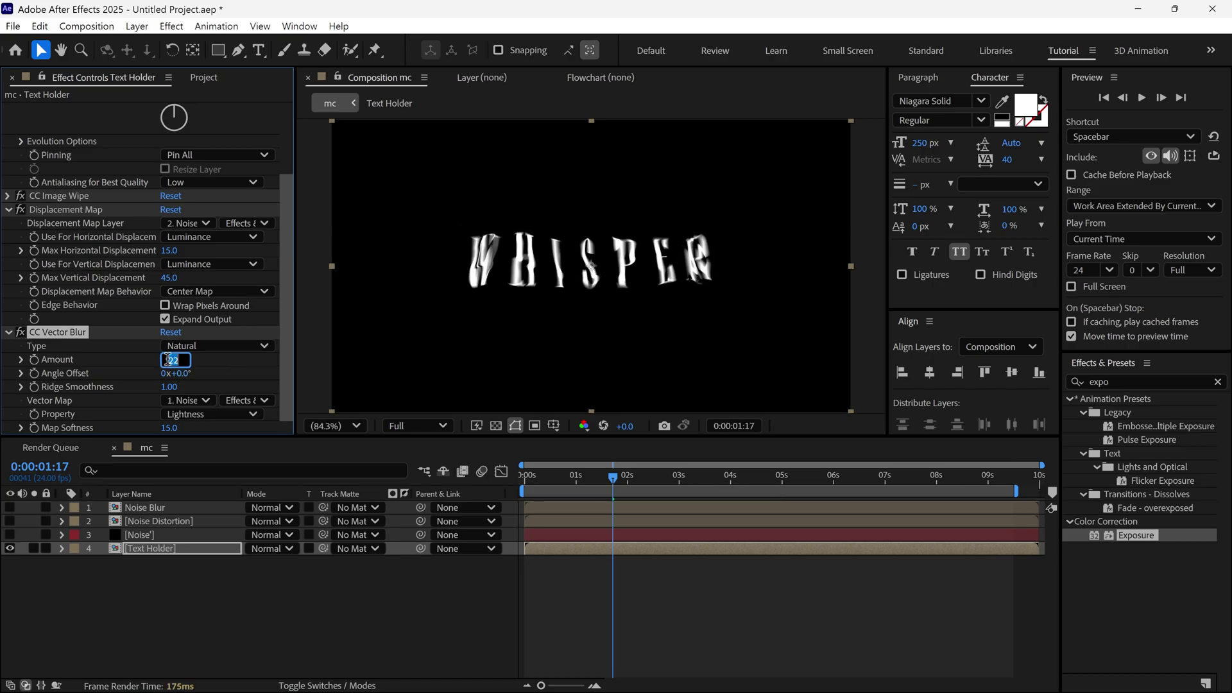
text(50)
key(Return)
Step: Lower the Gamma Correction of the Noise Blur layer's Exposure effect to 0.40
scroll(147, 257, up, 3)
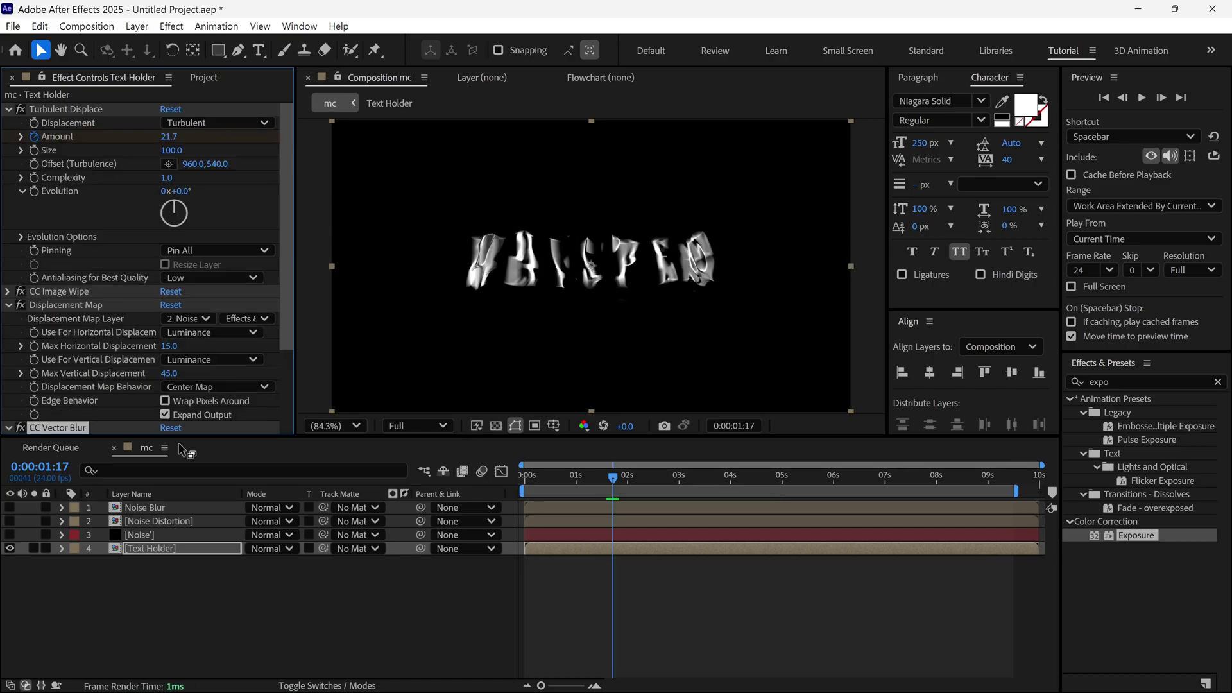
click(164, 506)
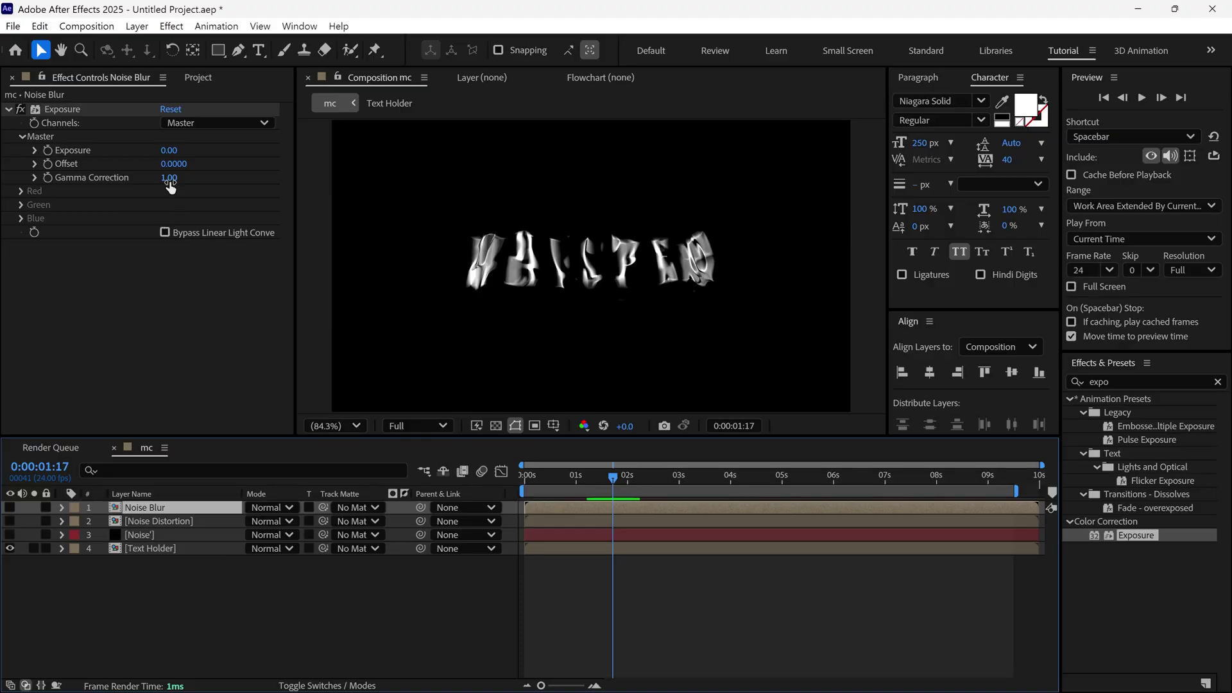
drag(169, 177, 138, 196)
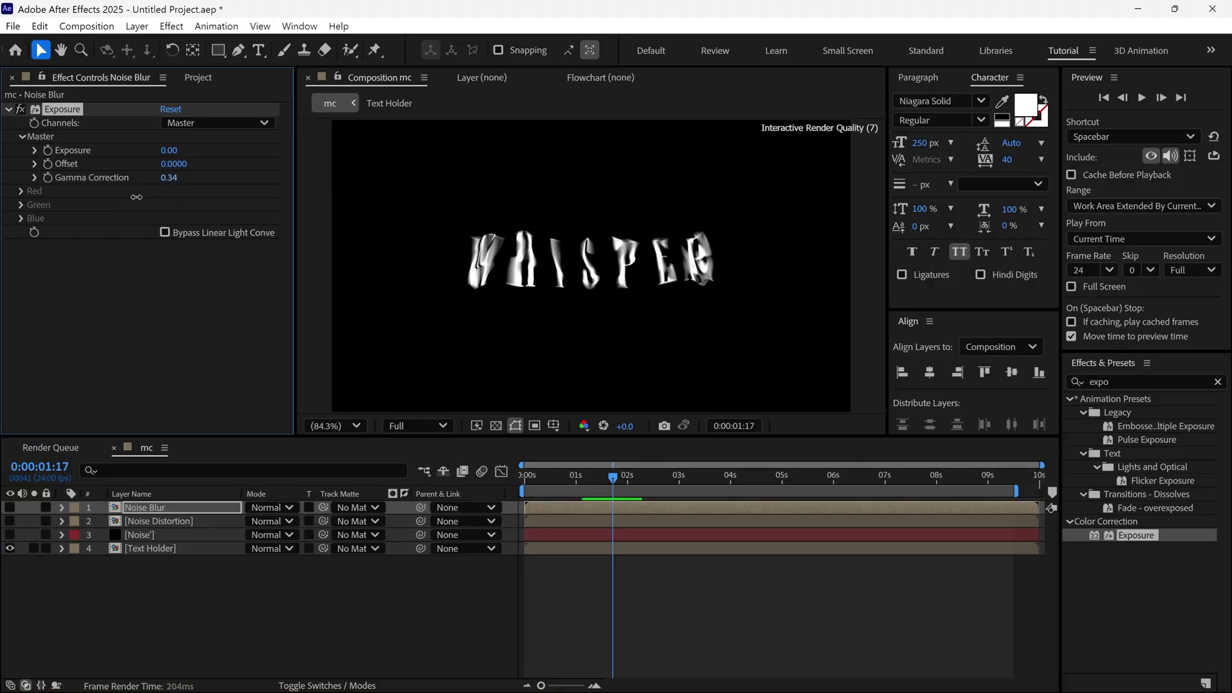
Step: Apply the Compound Blur effect to the Text Holder layer
click(182, 549)
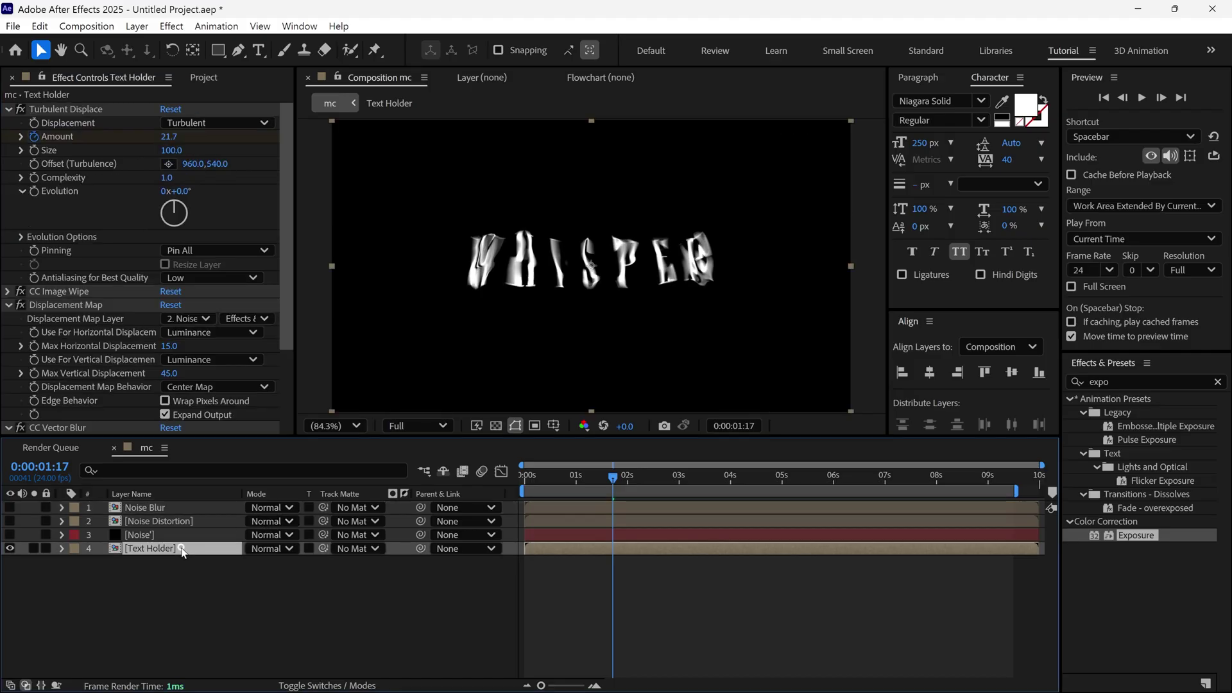
click(1071, 383)
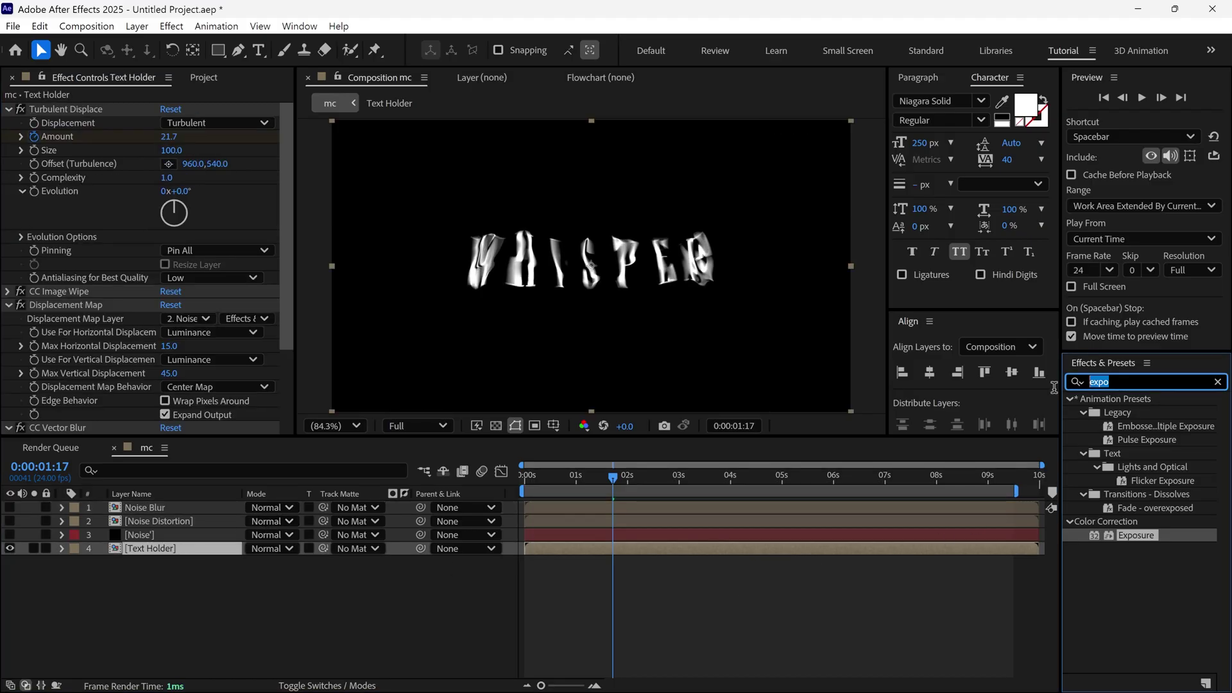
text(compound)
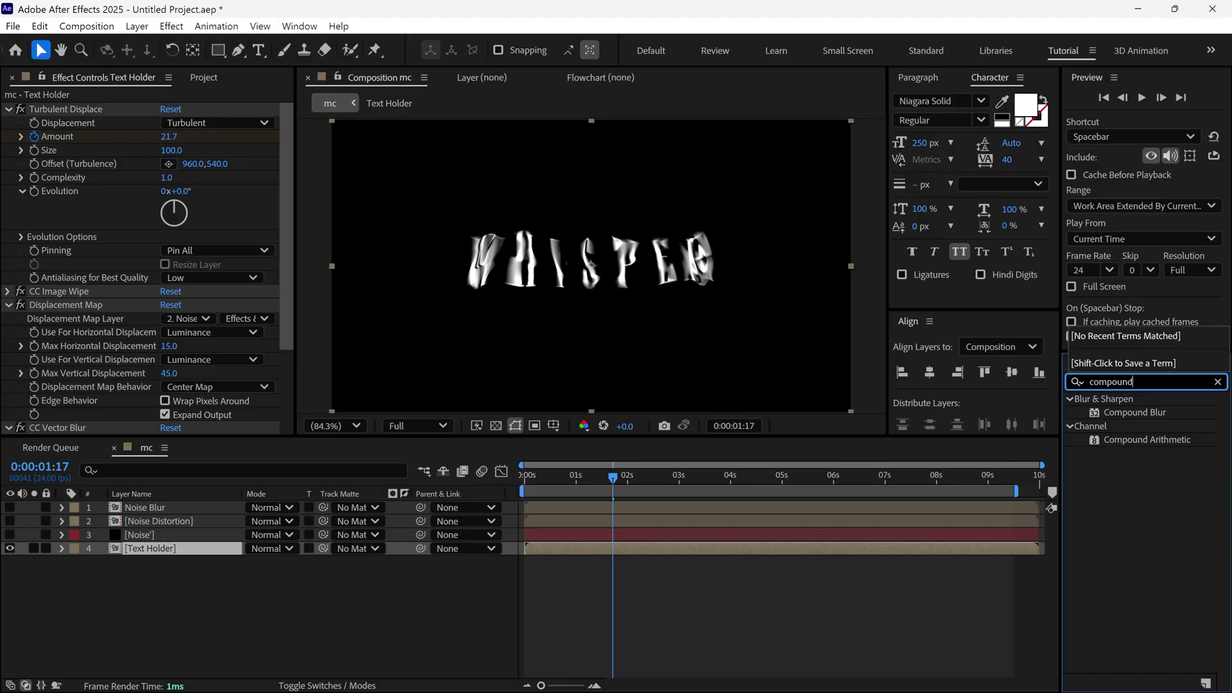
drag(1132, 414, 160, 549)
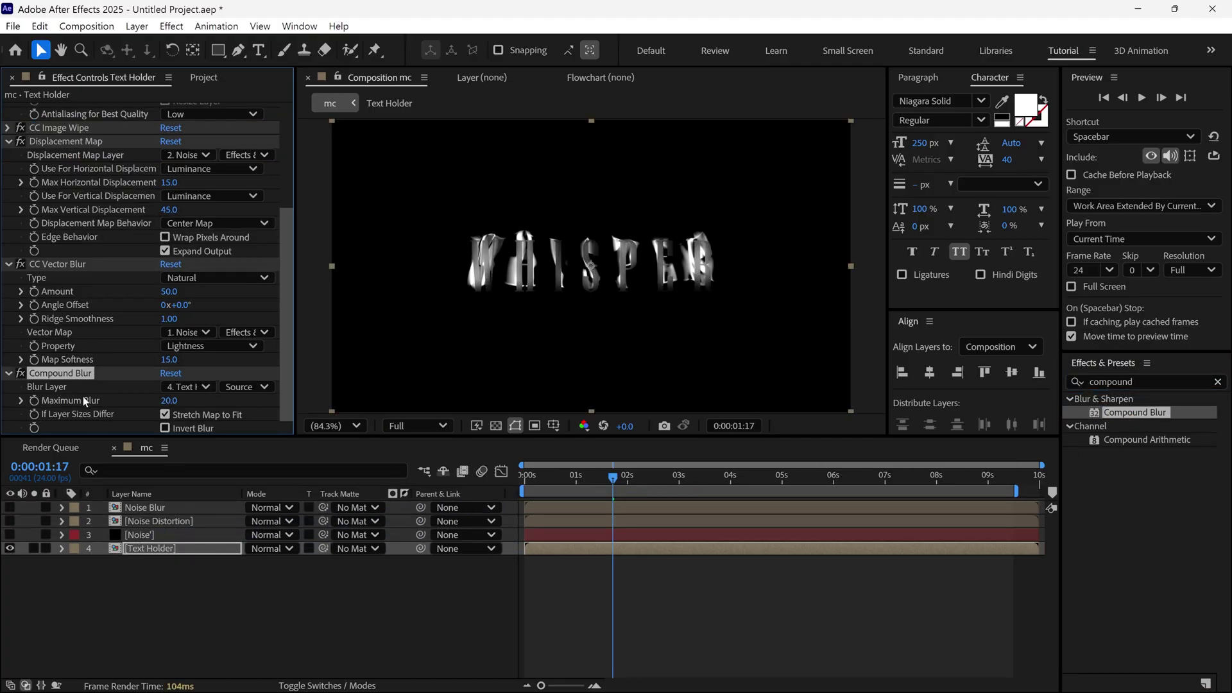
Step: Use Noise Blur with Effects & Masks as the Compound Blur's Blur Layer and raise its Maximum Blur to about 139
click(188, 387)
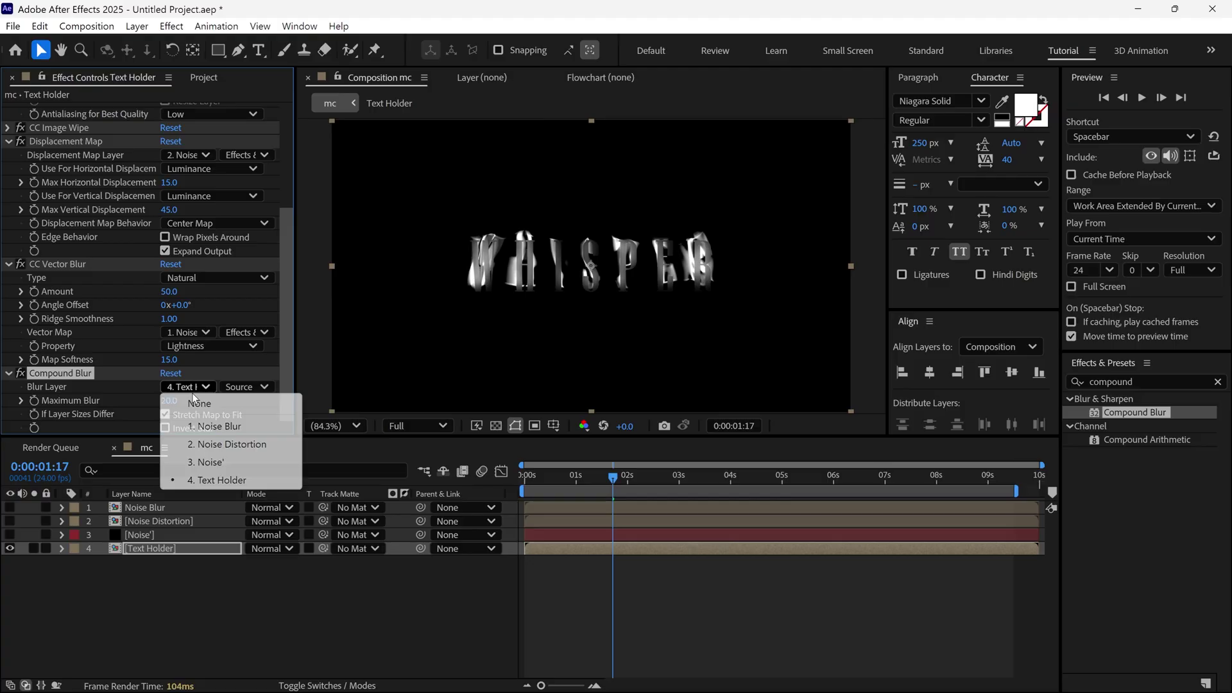
click(209, 426)
click(249, 386)
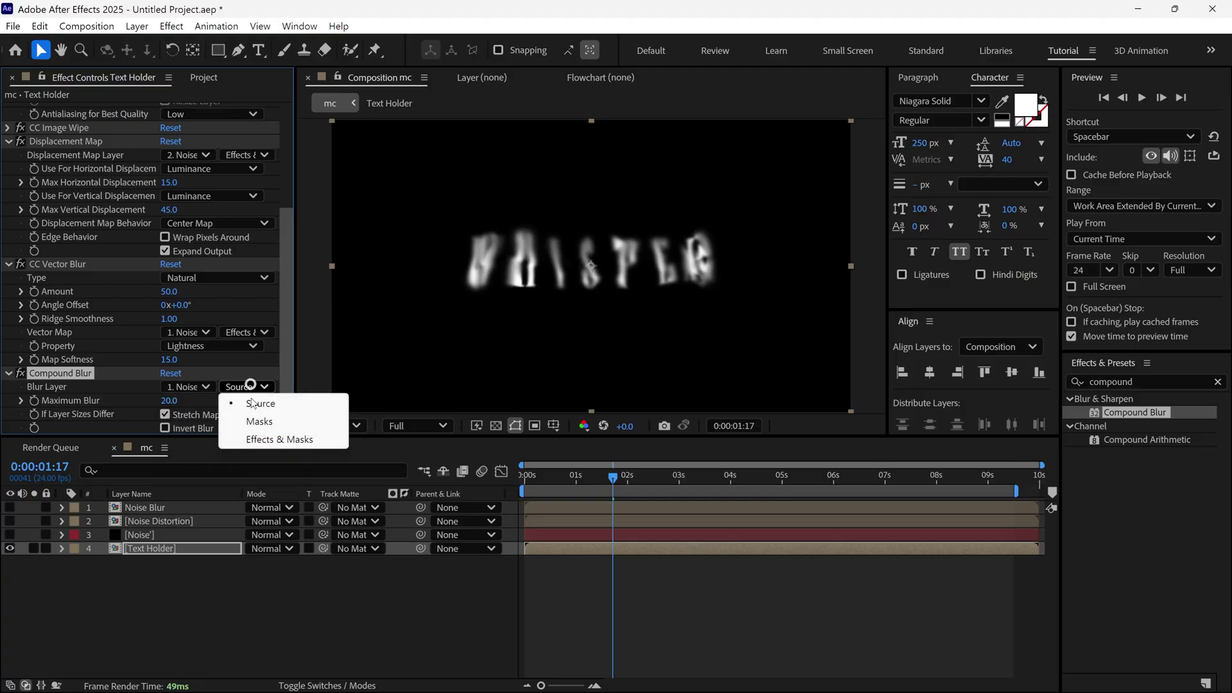
click(256, 439)
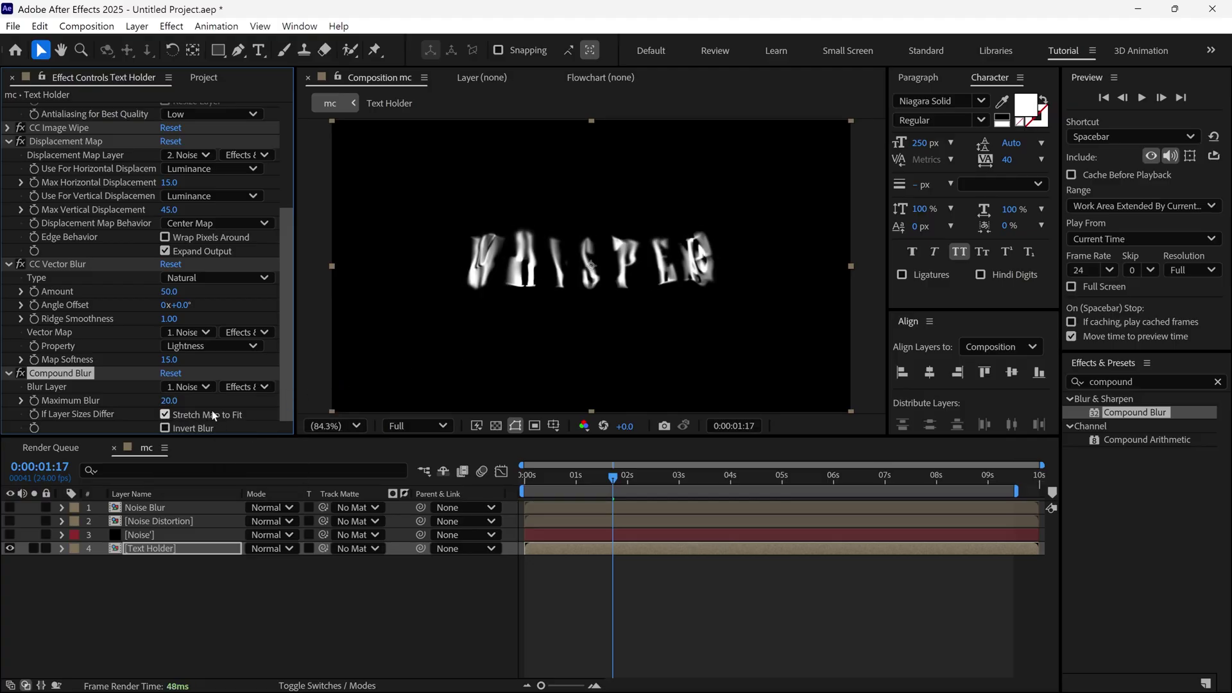
drag(170, 404, 263, 400)
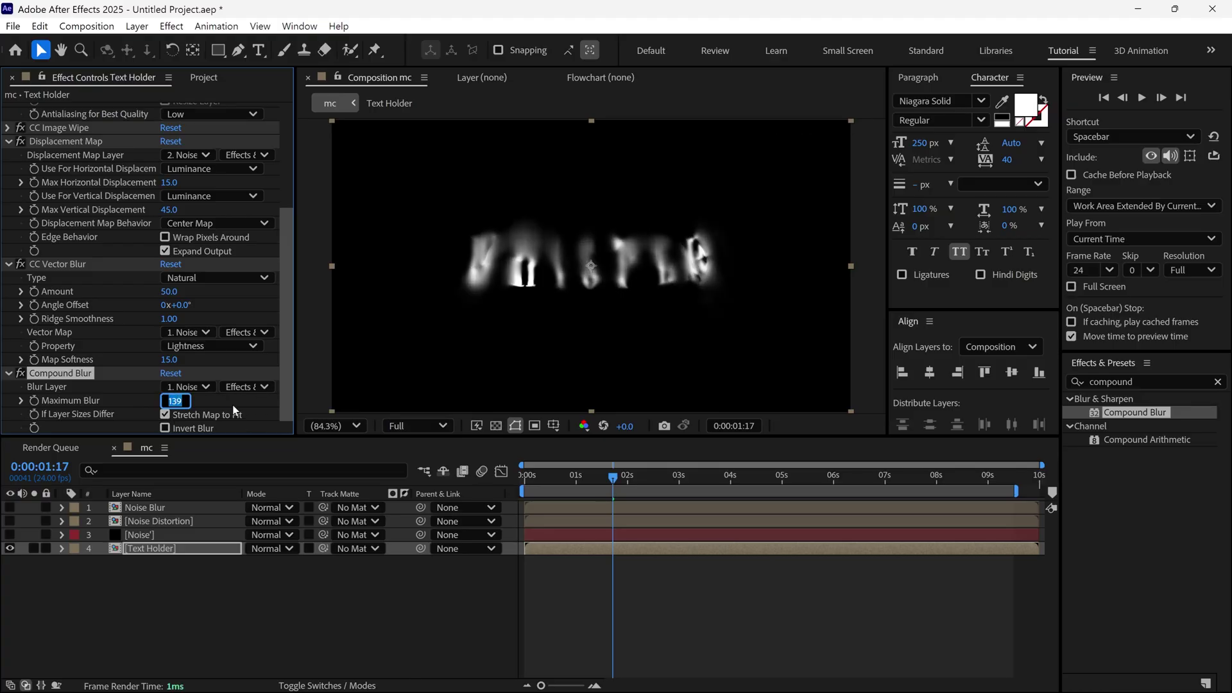
key(Return)
Step: Set the Exposure value of the Noise Blur layer's Exposure effect to 2.00, checking the text at several times
drag(612, 504, 744, 513)
click(198, 547)
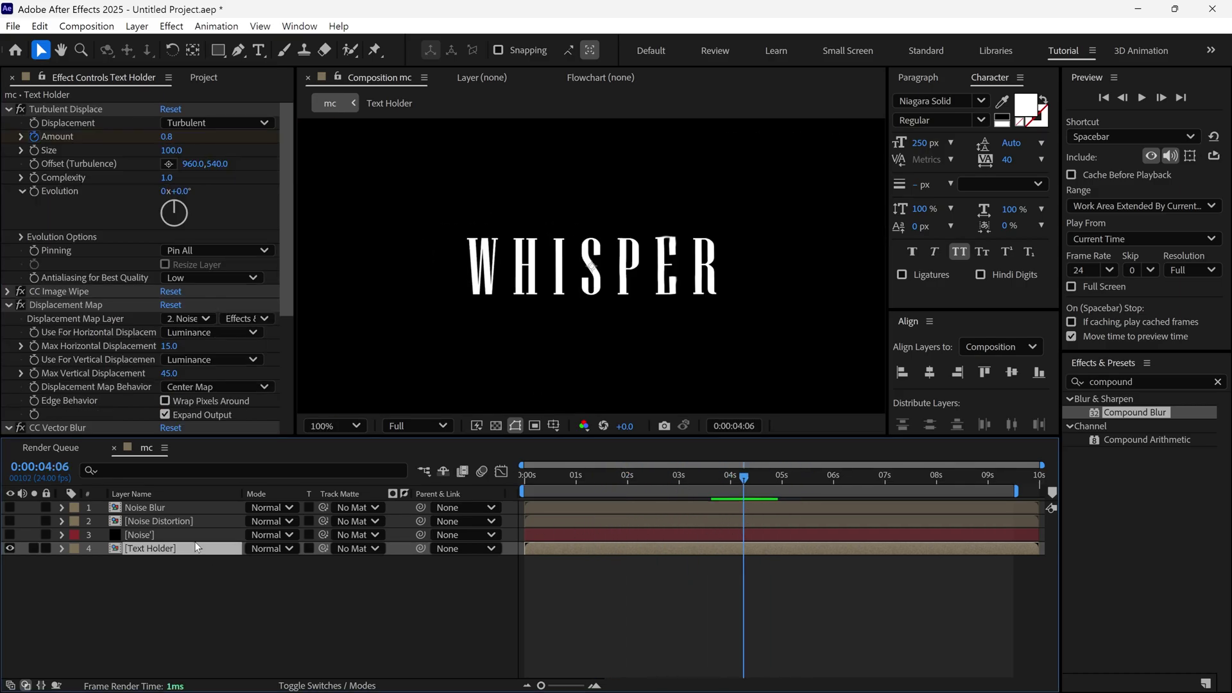
click(186, 510)
drag(167, 150, 190, 150)
click(674, 475)
key(Home)
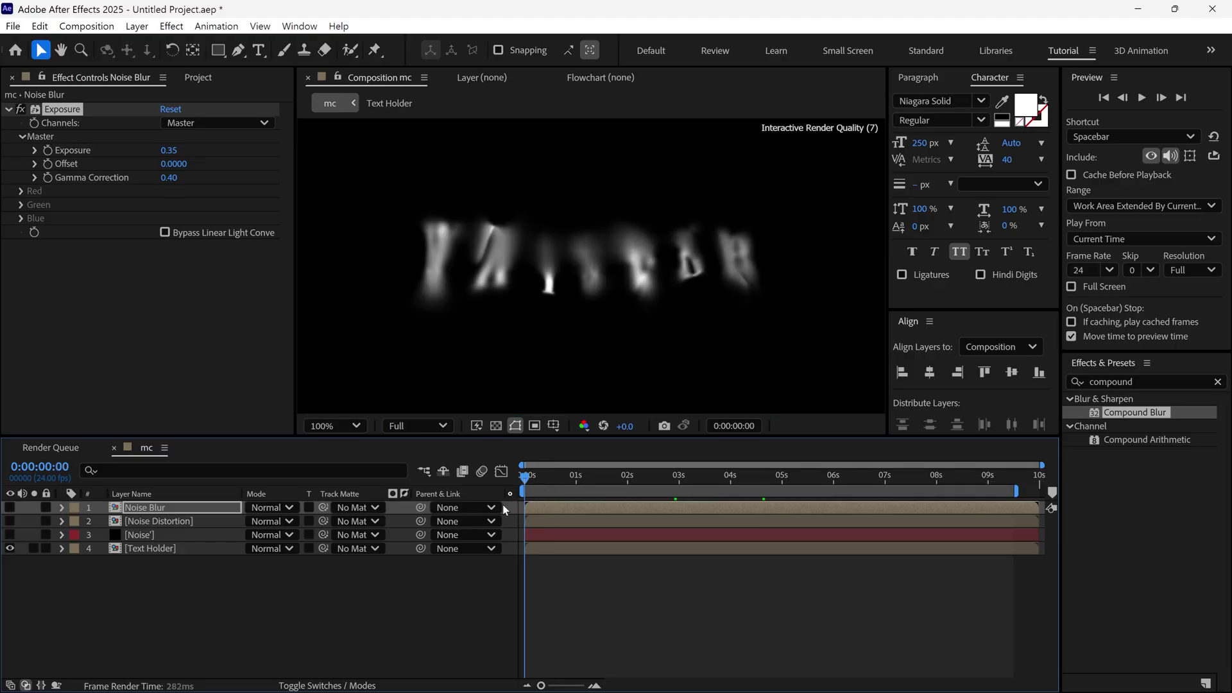
Step: Play back the blurred text animation from the start and park the playhead at 0:00:04:17
key(space)
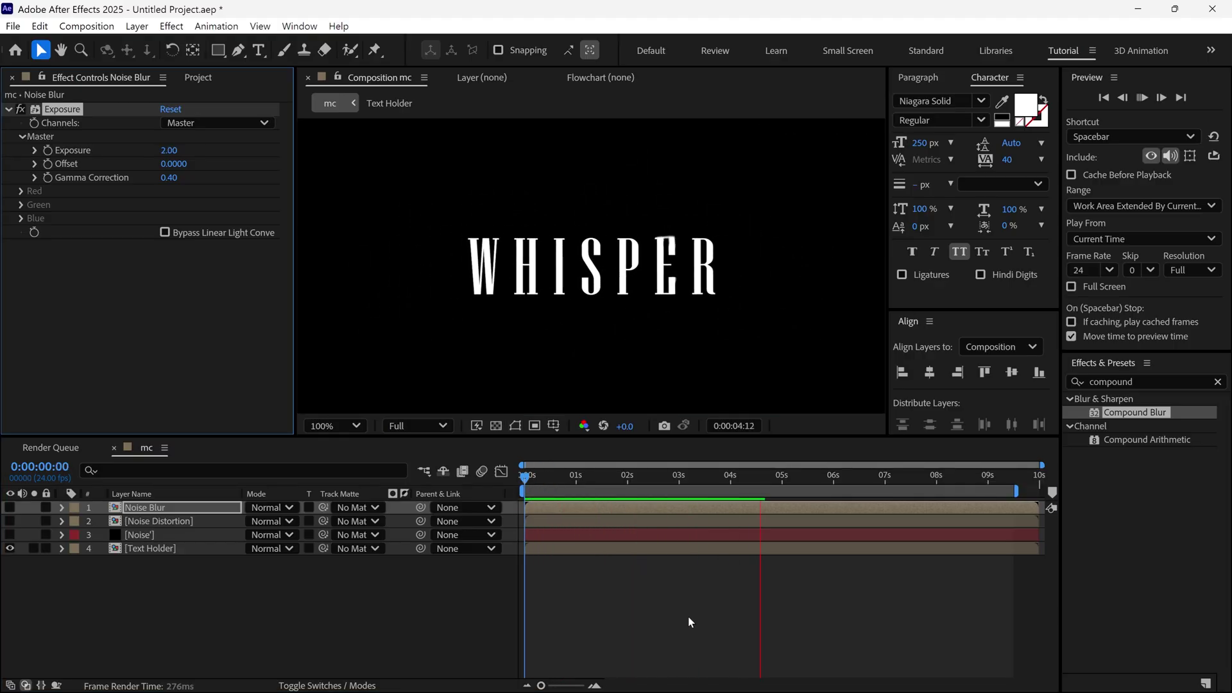
click(724, 481)
drag(719, 489, 766, 486)
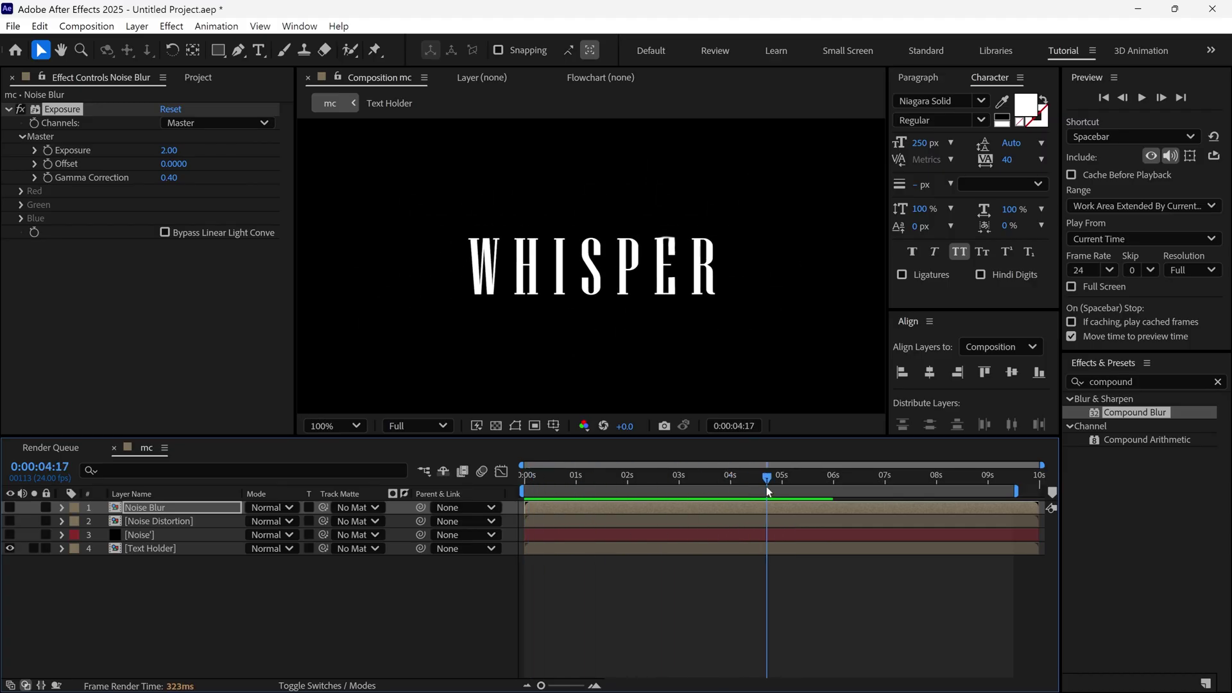
Step: Duplicate the Text Holder layer and rename the lower copy Text Choker
click(199, 548)
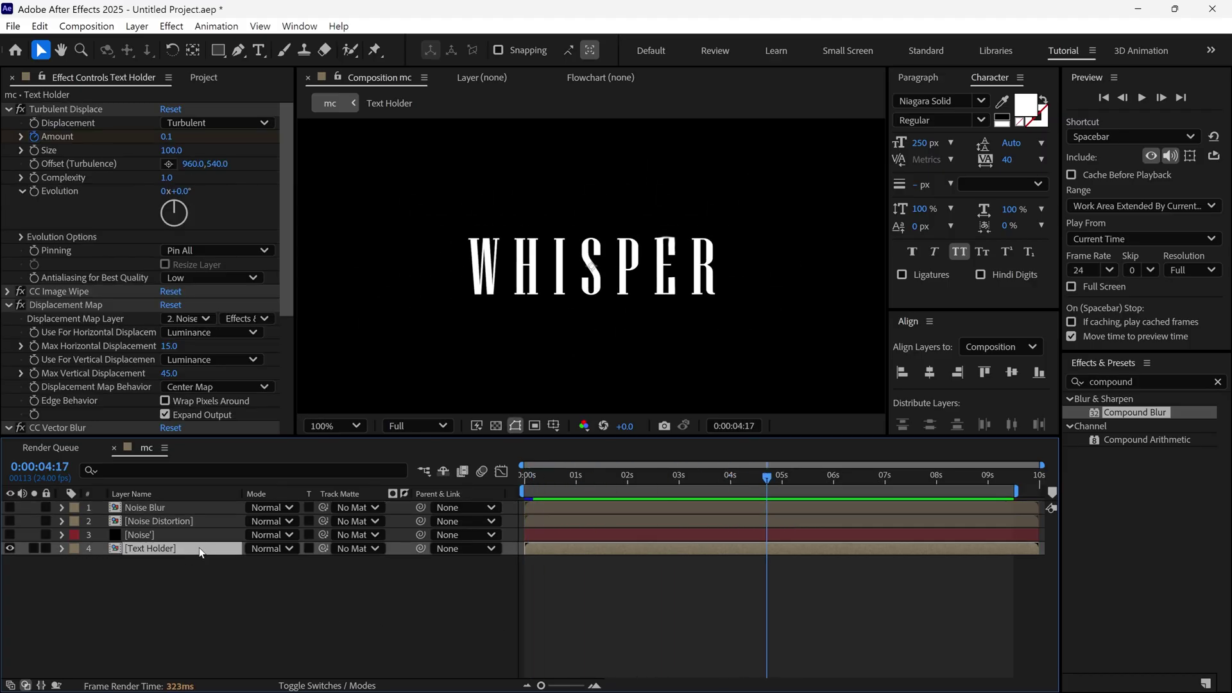
key(ctrl+d)
click(164, 562)
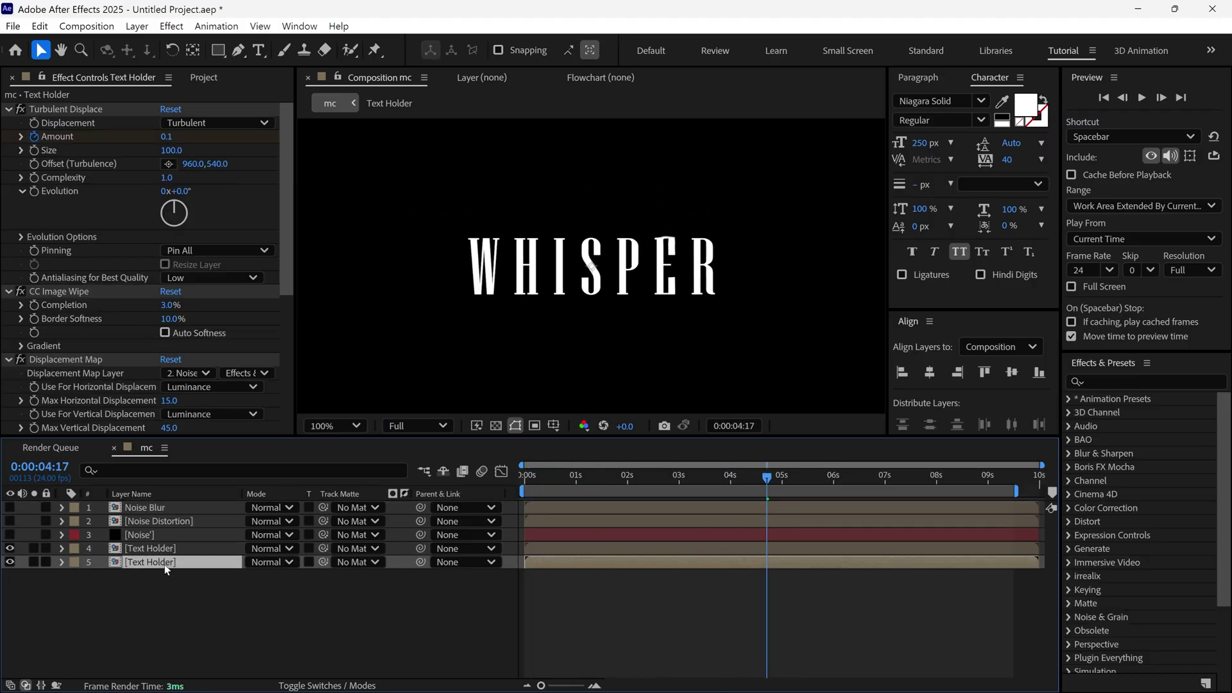
key(Return)
text(Text H)
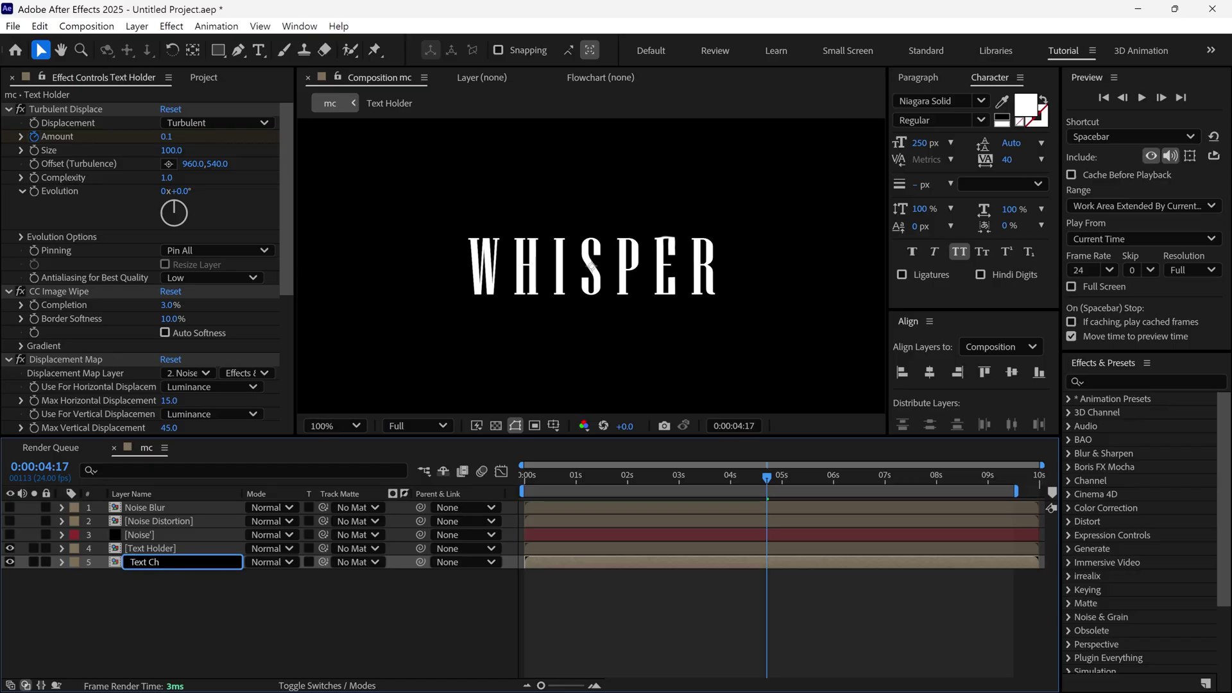
key(Return)
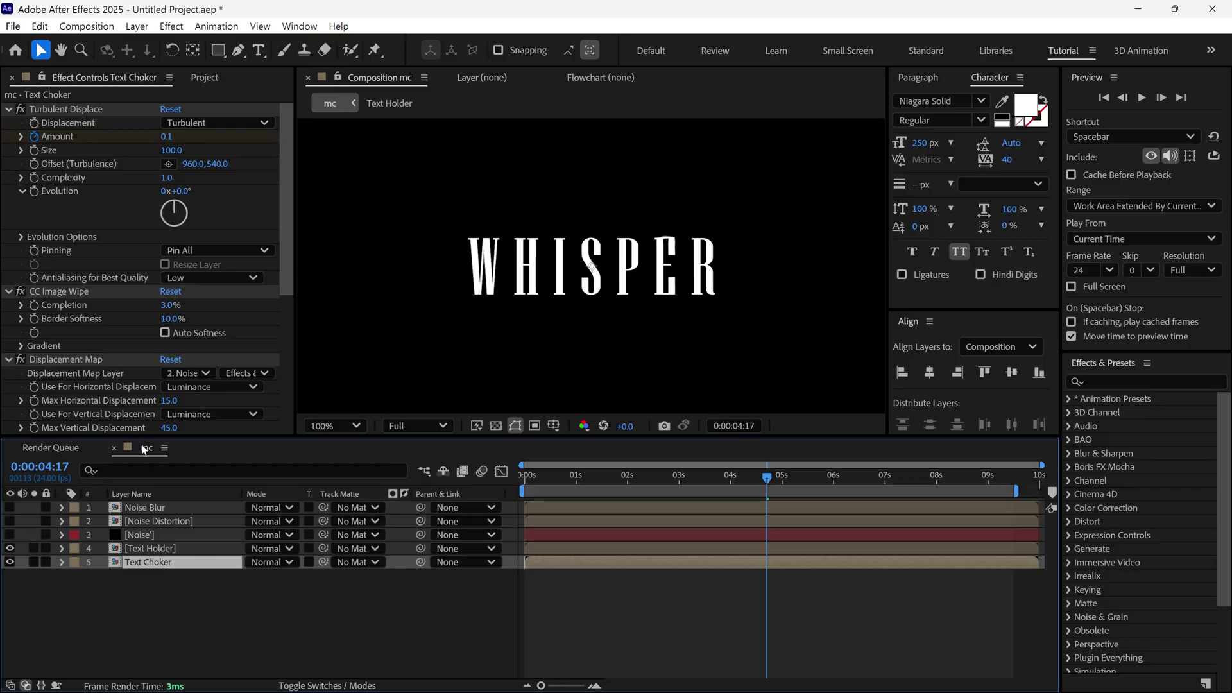
Step: Delete all effects from the Text Choker layer
click(85, 361)
key(ctrl+a)
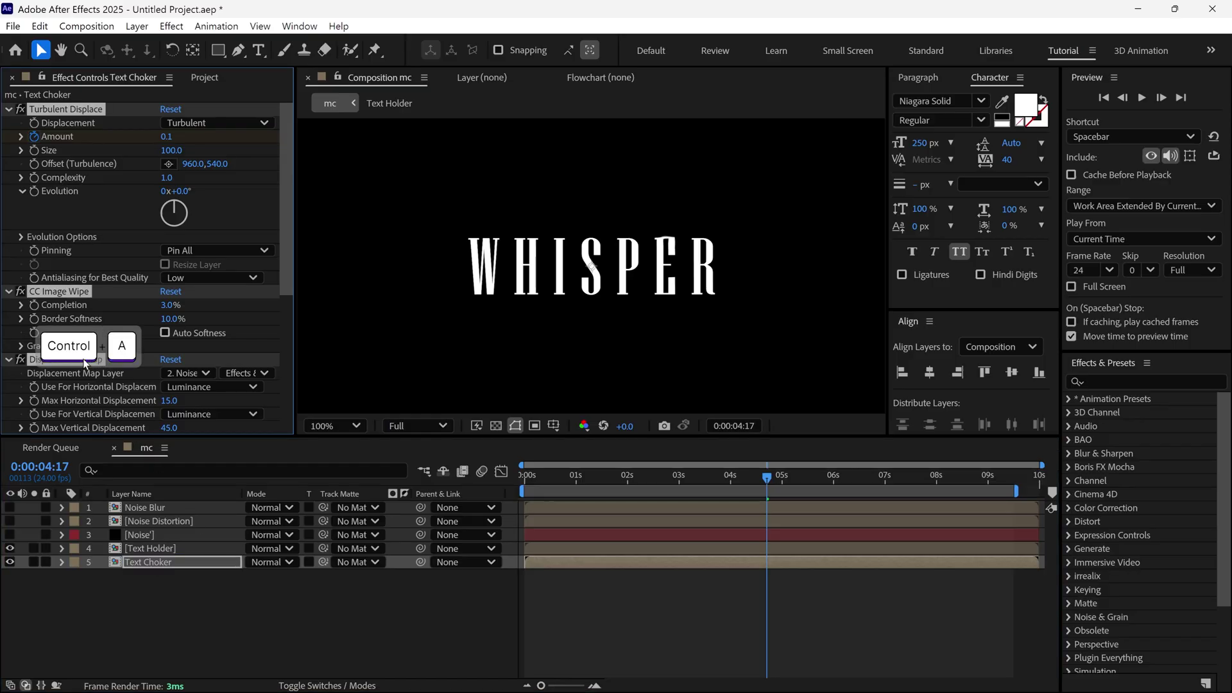
click(7, 290)
key(Delete)
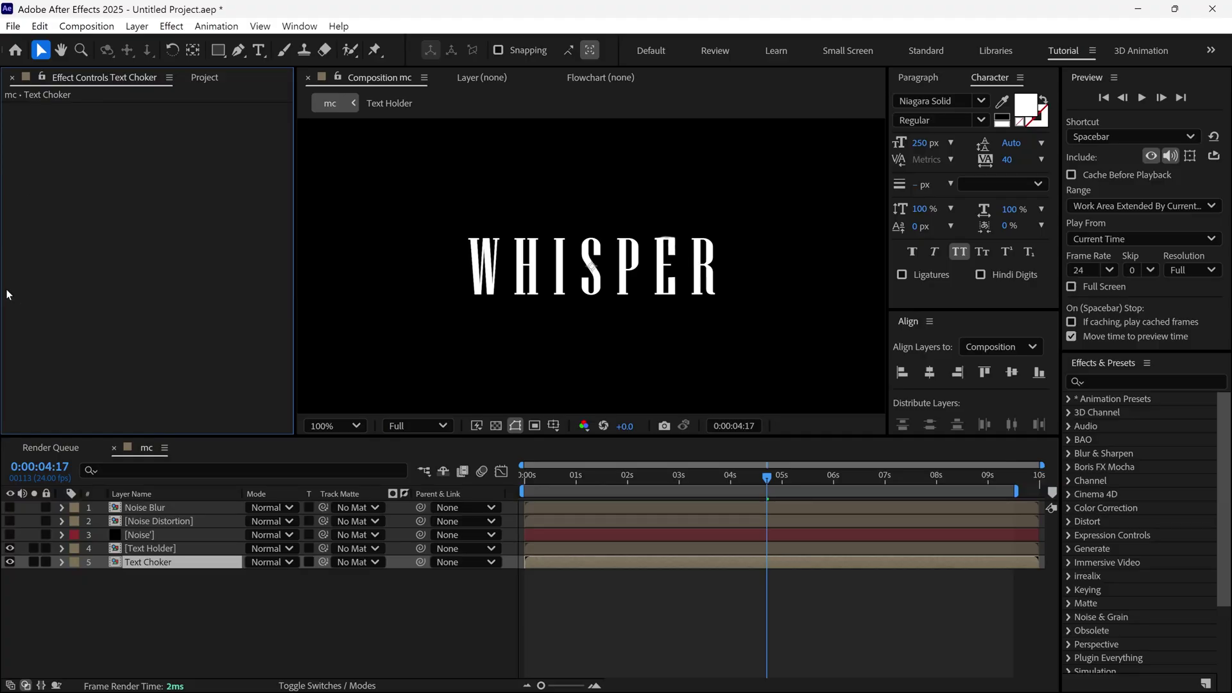
Step: Apply the Simple Choker effect and then the Fill effect to the Text Choker layer
click(1117, 380)
text(simple)
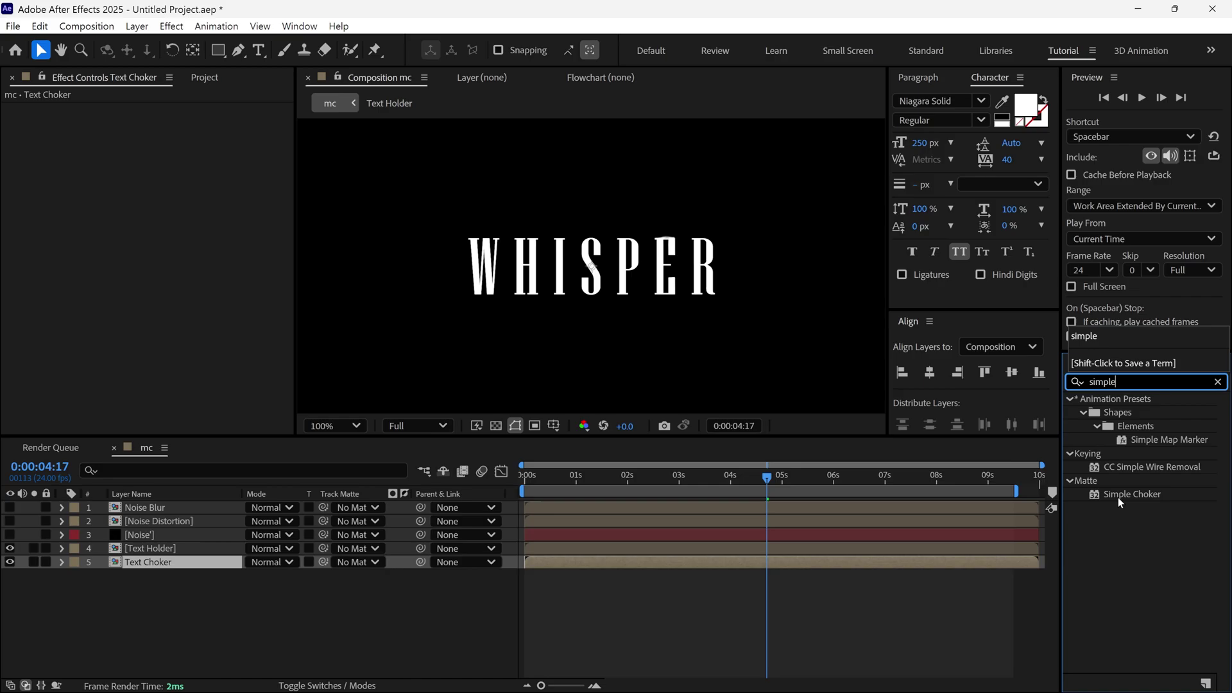
drag(1117, 498, 153, 375)
double_click(1120, 382)
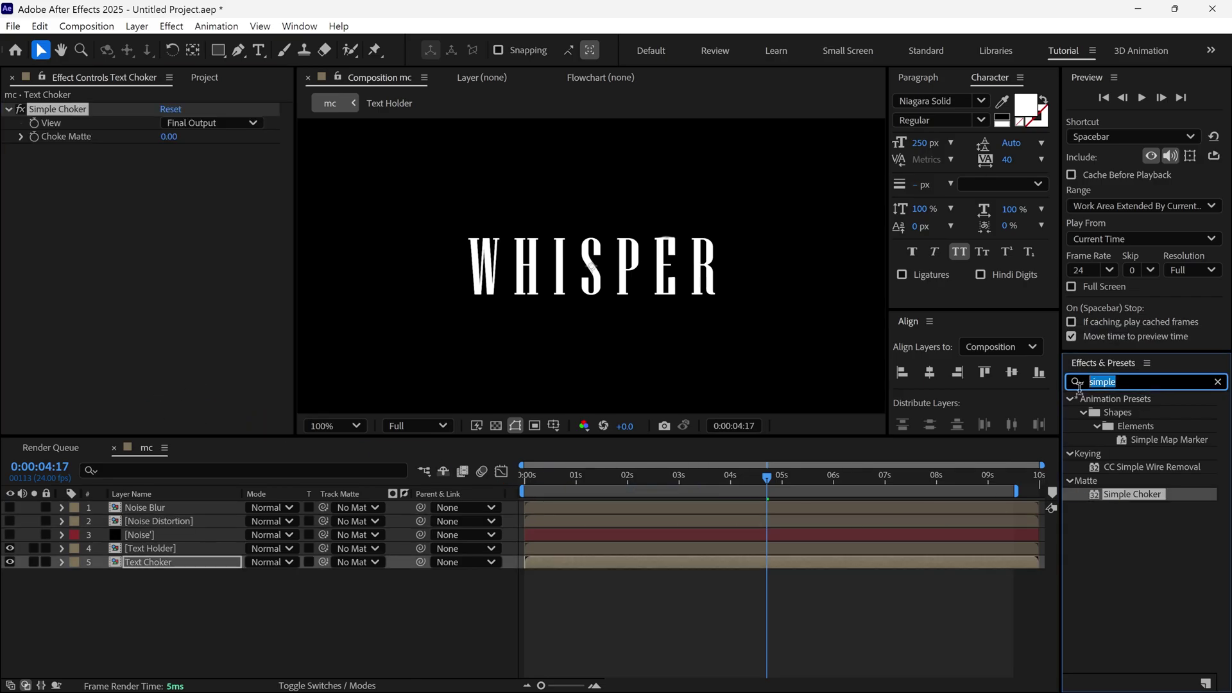
text(fill)
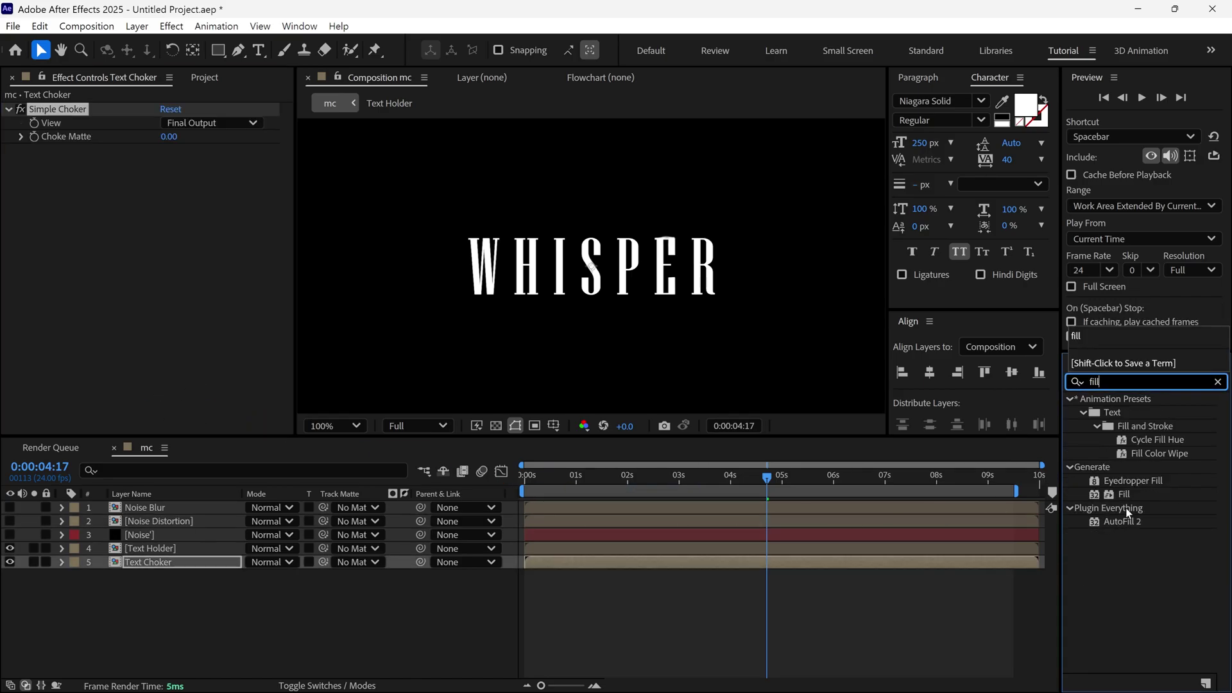
drag(1125, 494, 152, 292)
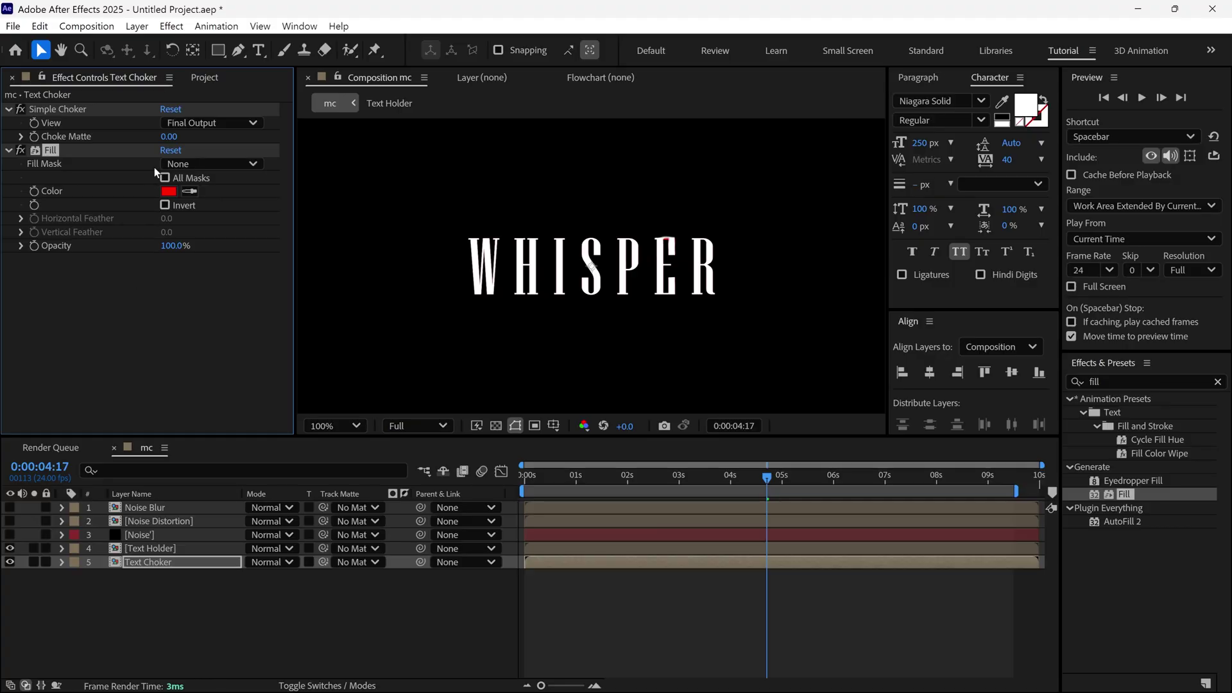
Step: Expand the Text Choker letters by setting Simple Choker's Choke Matte to about -20.90
drag(174, 144, 146, 147)
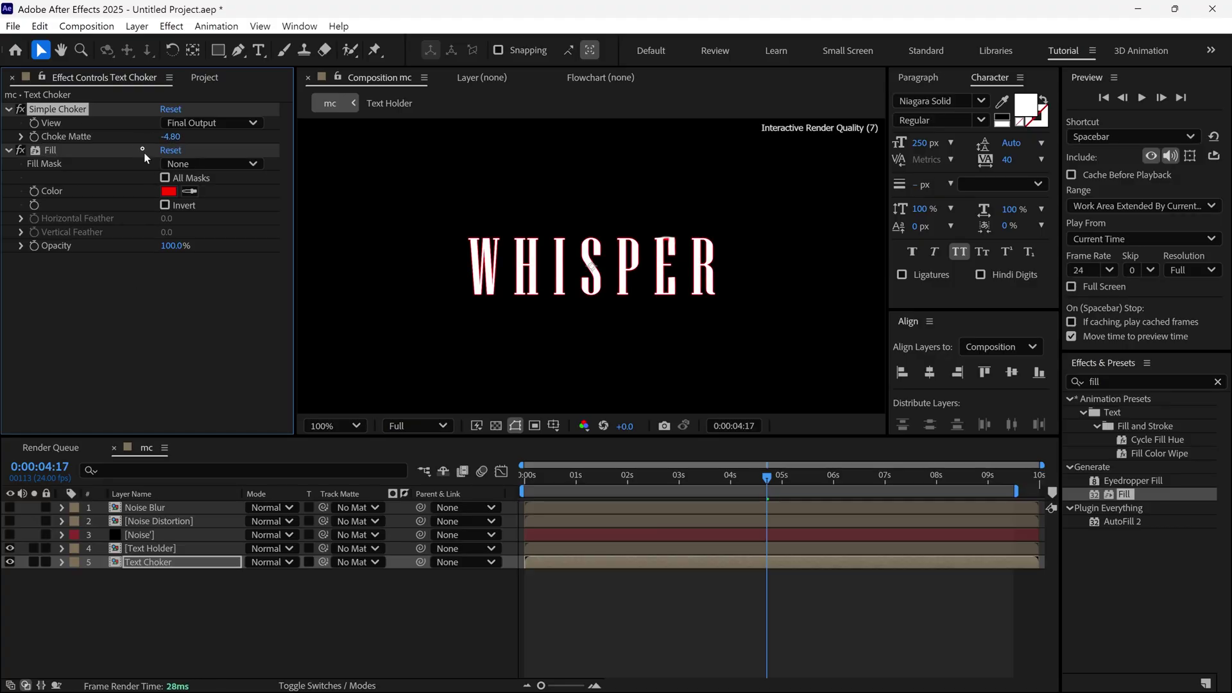
key(period)
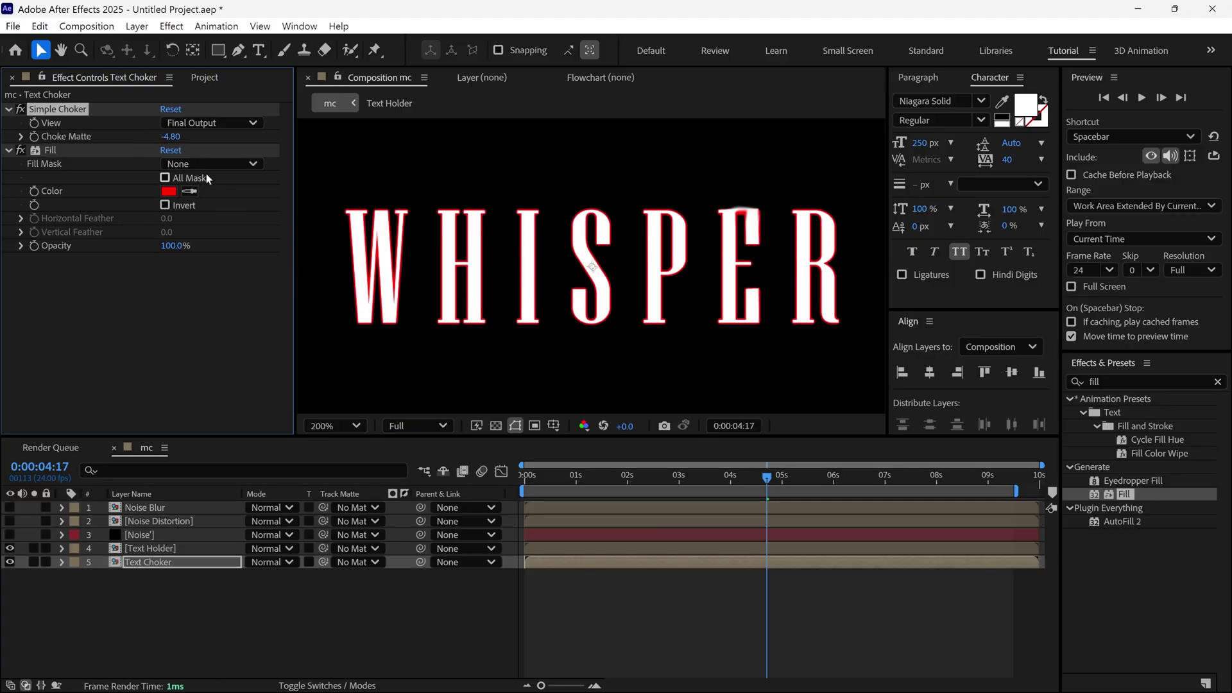
drag(156, 146, 62, 158)
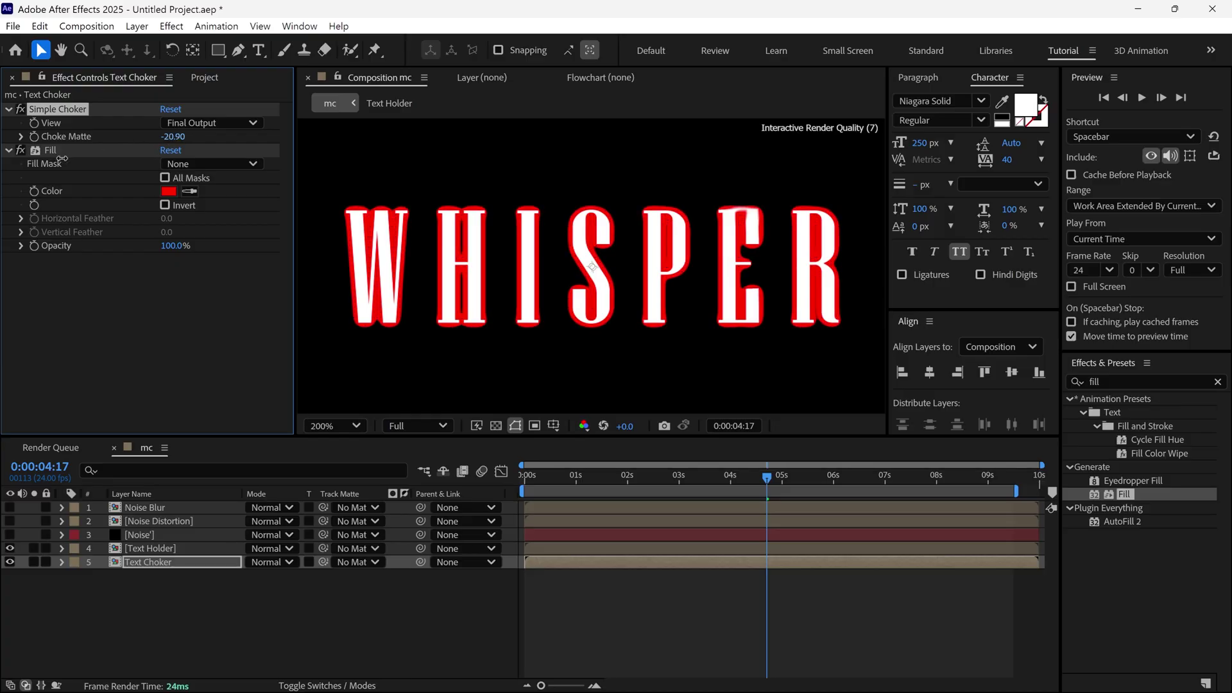
Step: Change the Text Choker layer's Fill color to white (FFFFFF)
click(168, 190)
drag(449, 270, 373, 203)
click(770, 258)
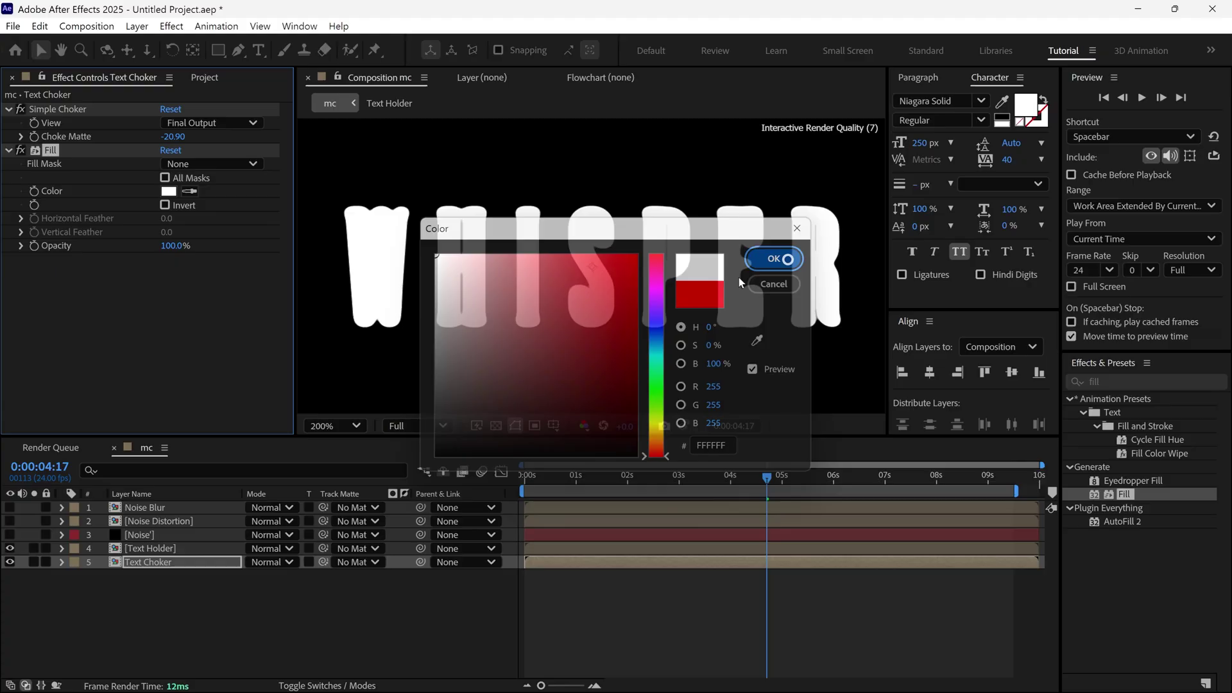
Step: Apply the Roughen Edges effect to the Text Choker layer and place it between Simple Choker and Fill
click(1105, 382)
text(roug)
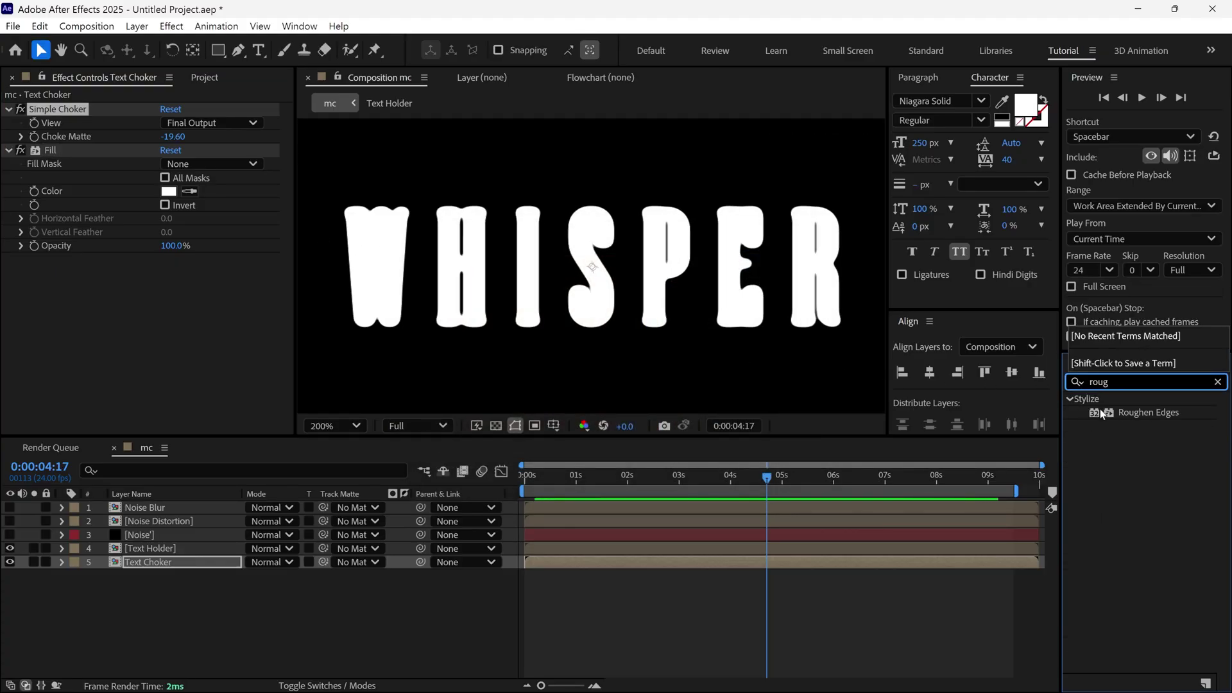
drag(1099, 409, 2, 286)
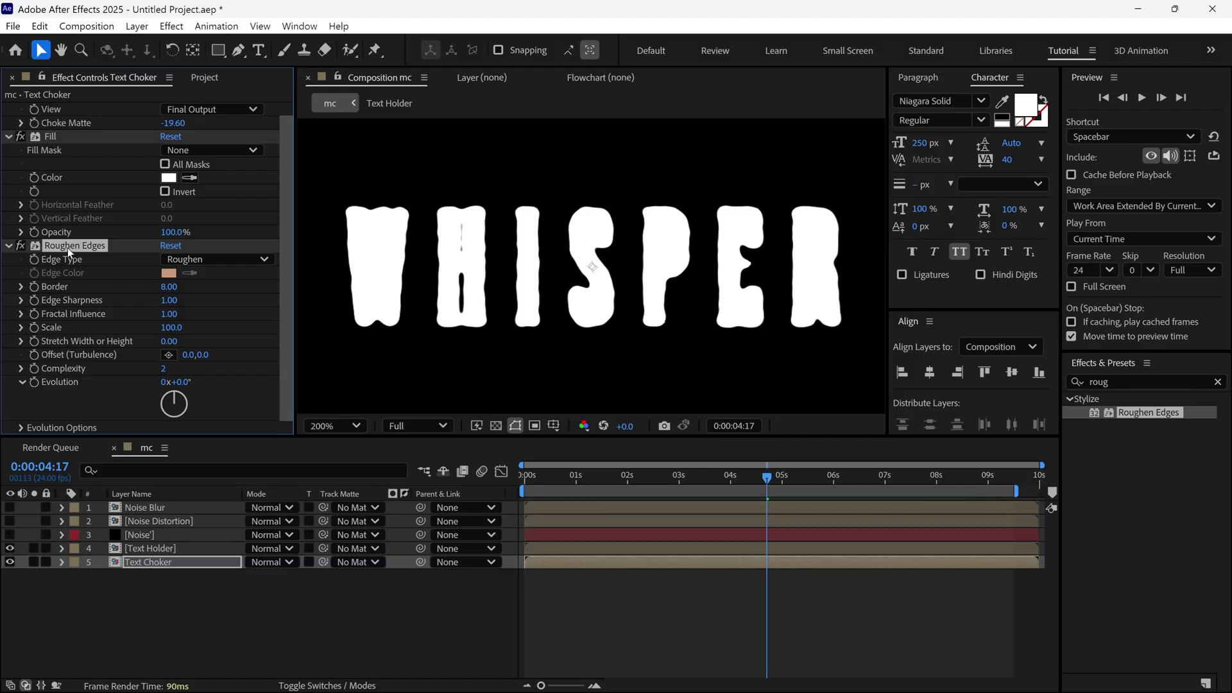
drag(67, 248, 106, 140)
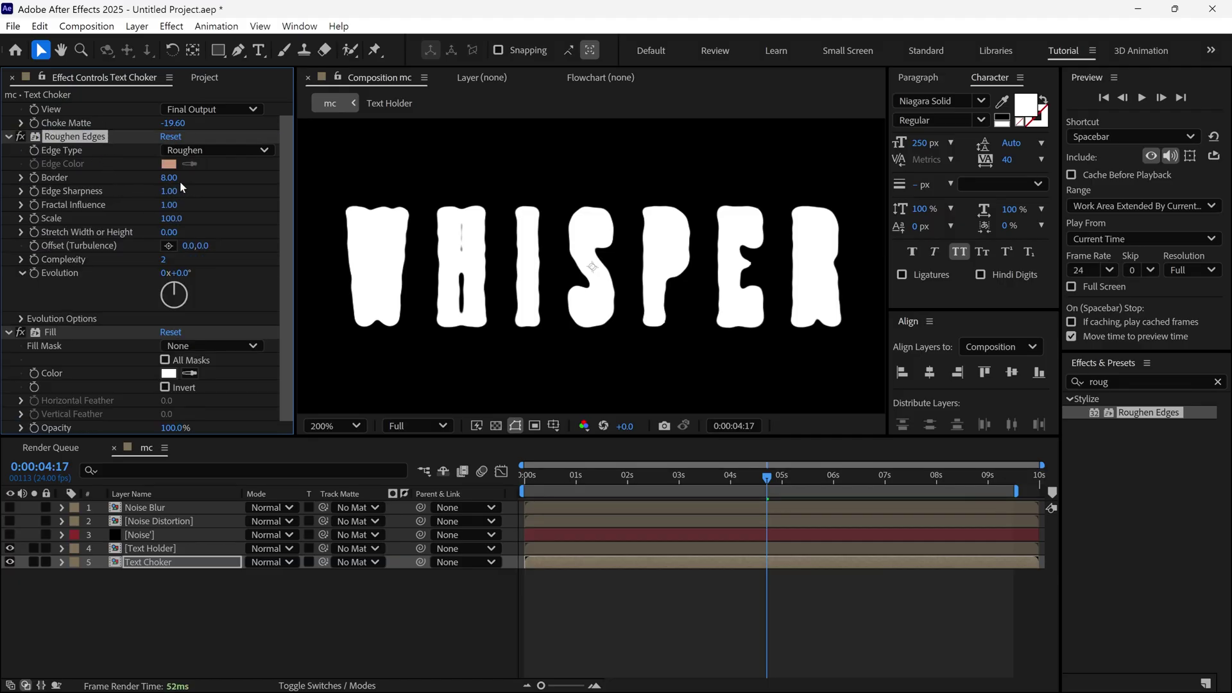
Step: Set the Text Choker's Roughen Edges to Spiky, with Border about 27.80, Edge Sharpness 0.50 and Scale 134
click(212, 149)
click(204, 217)
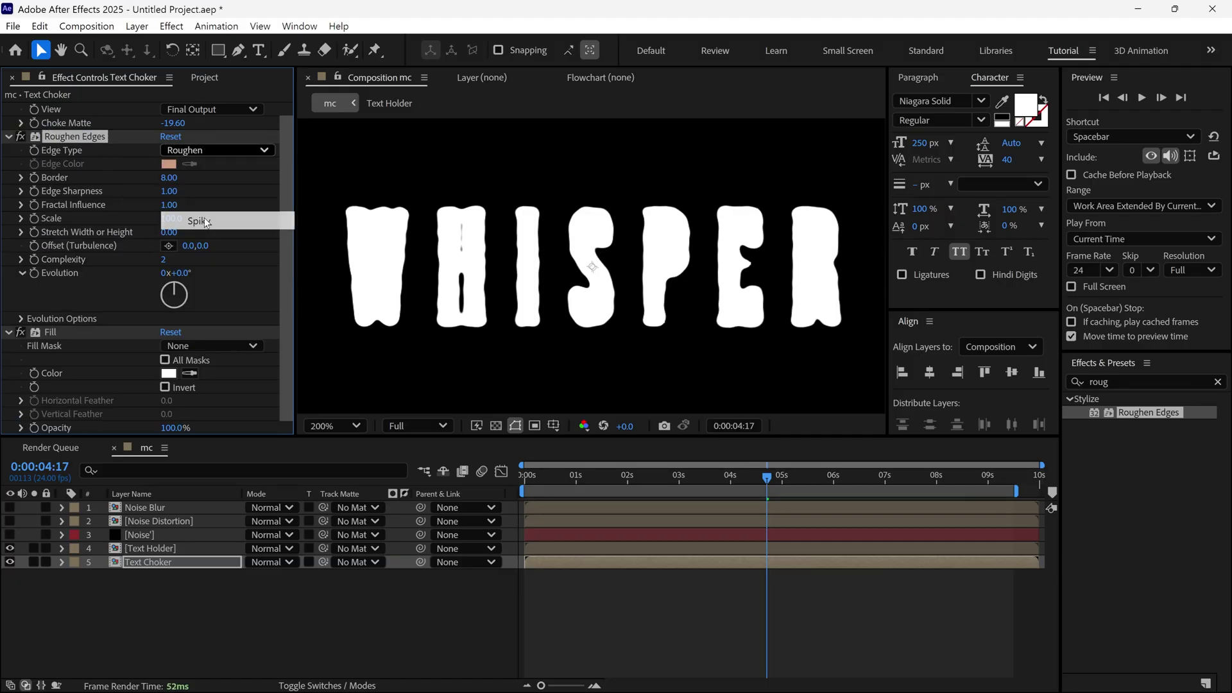
drag(165, 178, 336, 188)
key(comma)
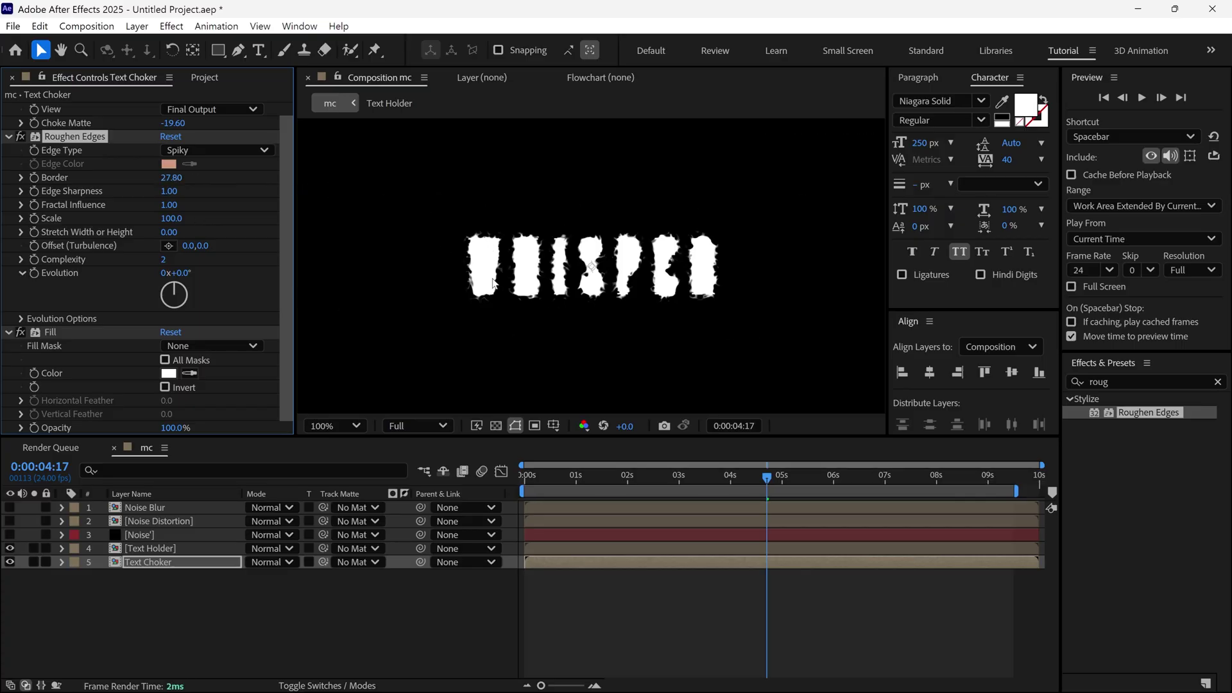
drag(169, 218, 144, 204)
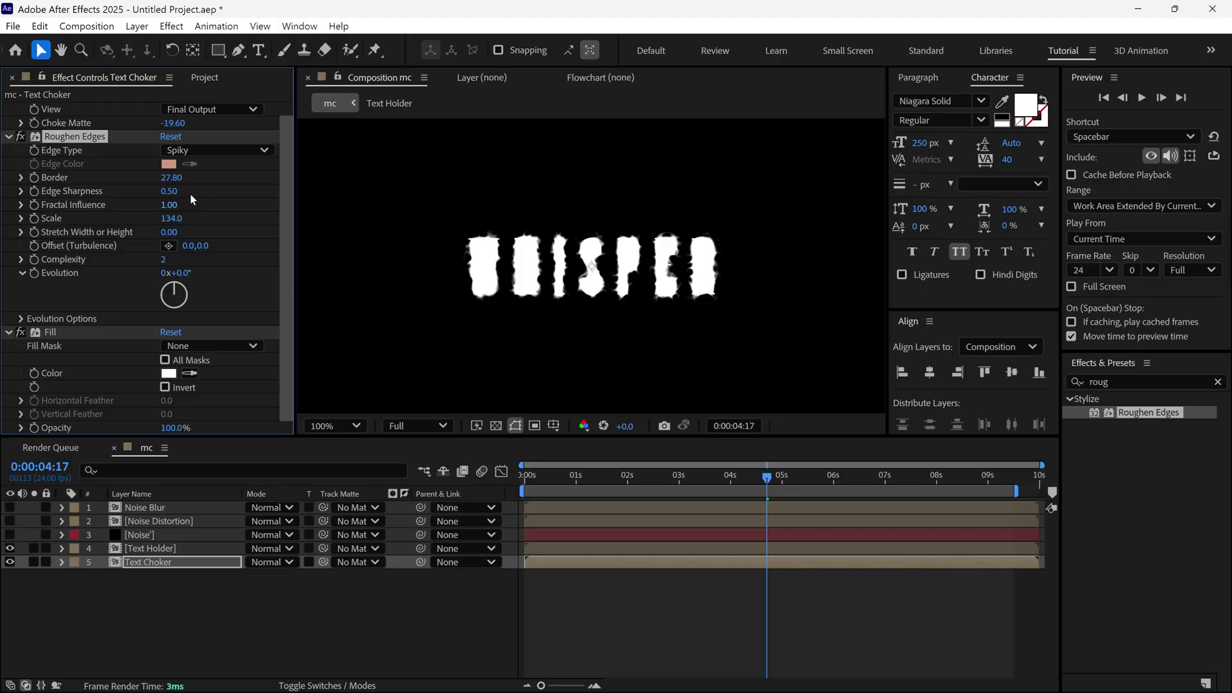
Step: Animate the Roughen Edges Evolution on the Text Choker layer with the expression time*60
alt+click(32, 272)
text(ti)
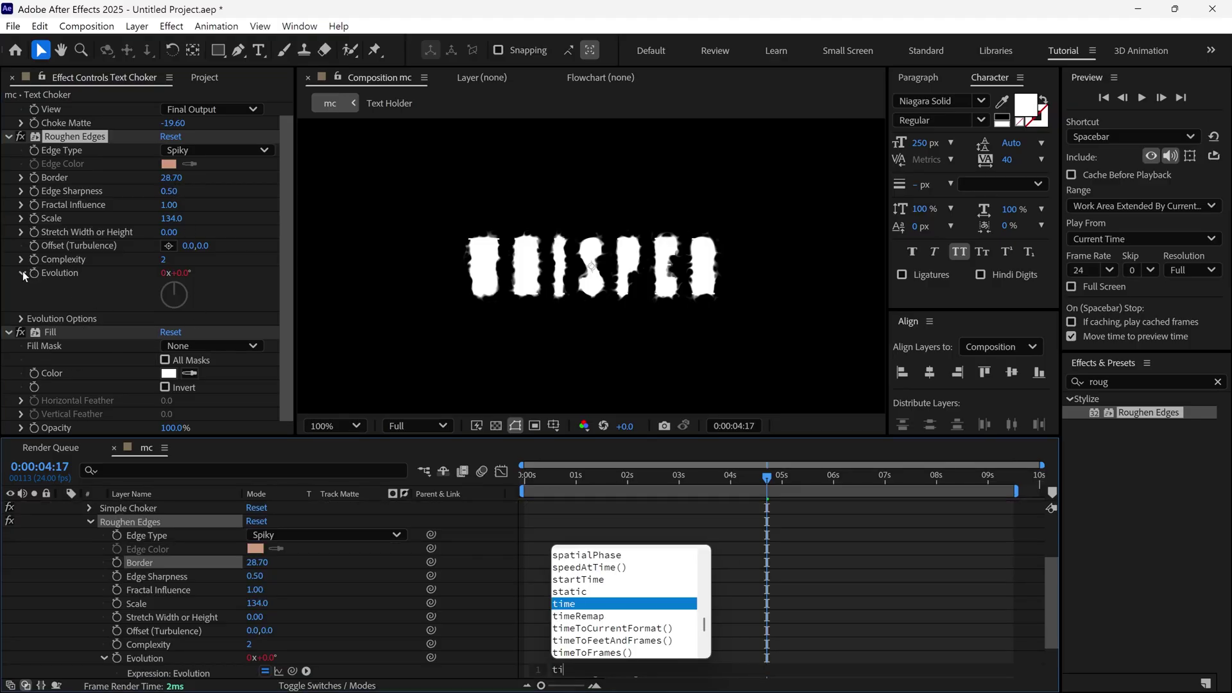
text(me*)
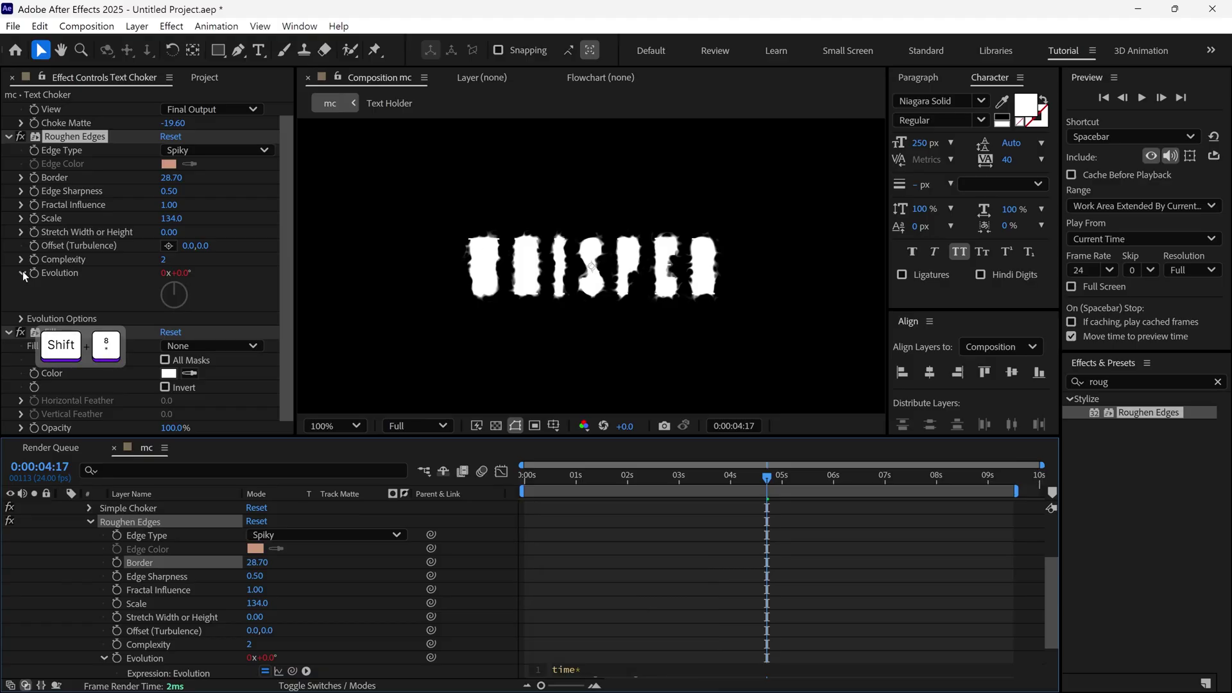
text(60)
click(633, 599)
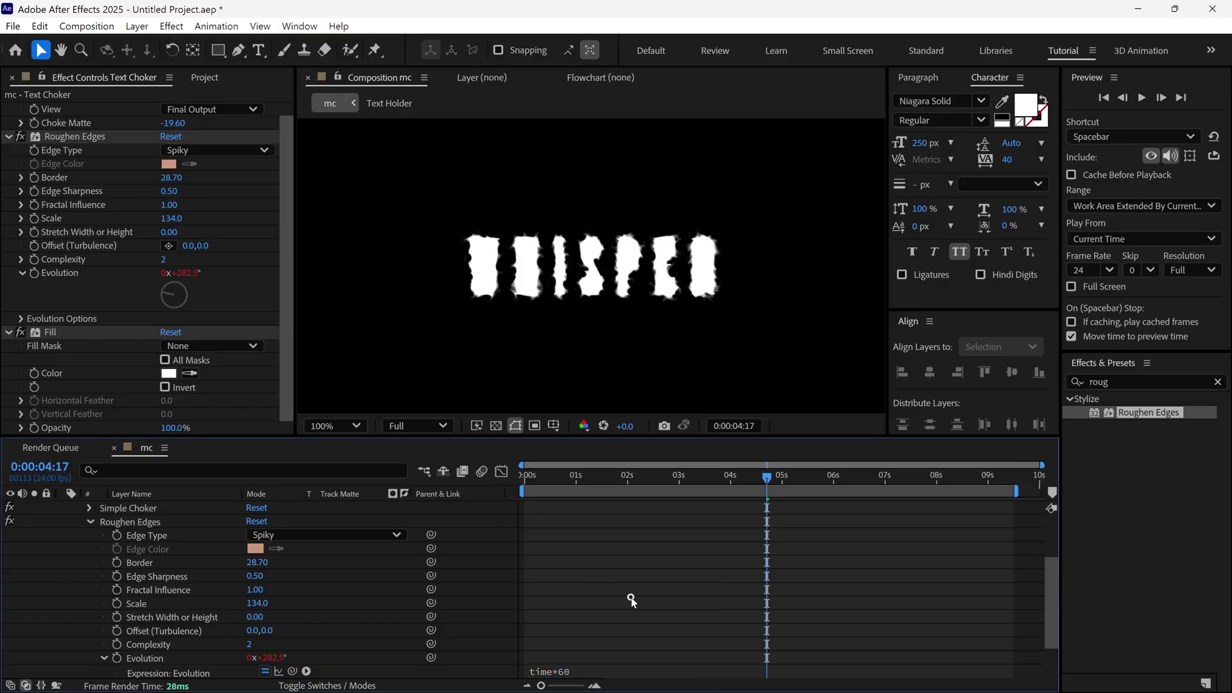
Step: Collapse the expression view to the animated properties and set the Text Choker layer's Opacity to 30%
key(u)
click(194, 617)
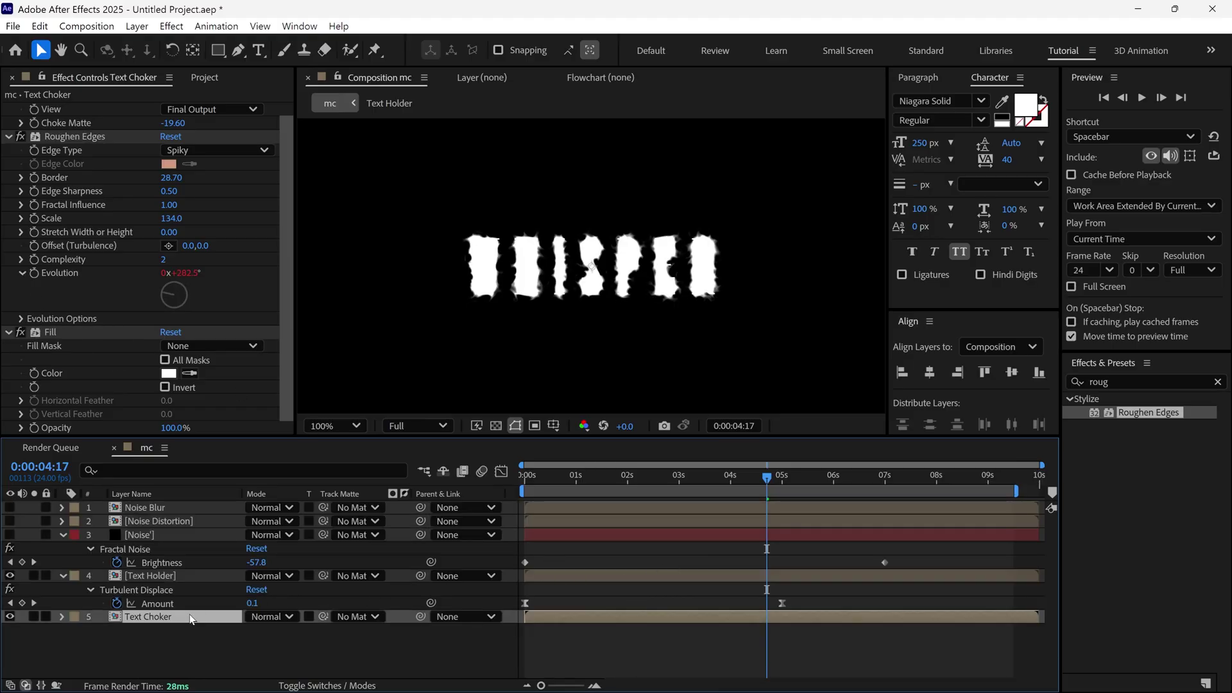
key(t)
click(260, 630)
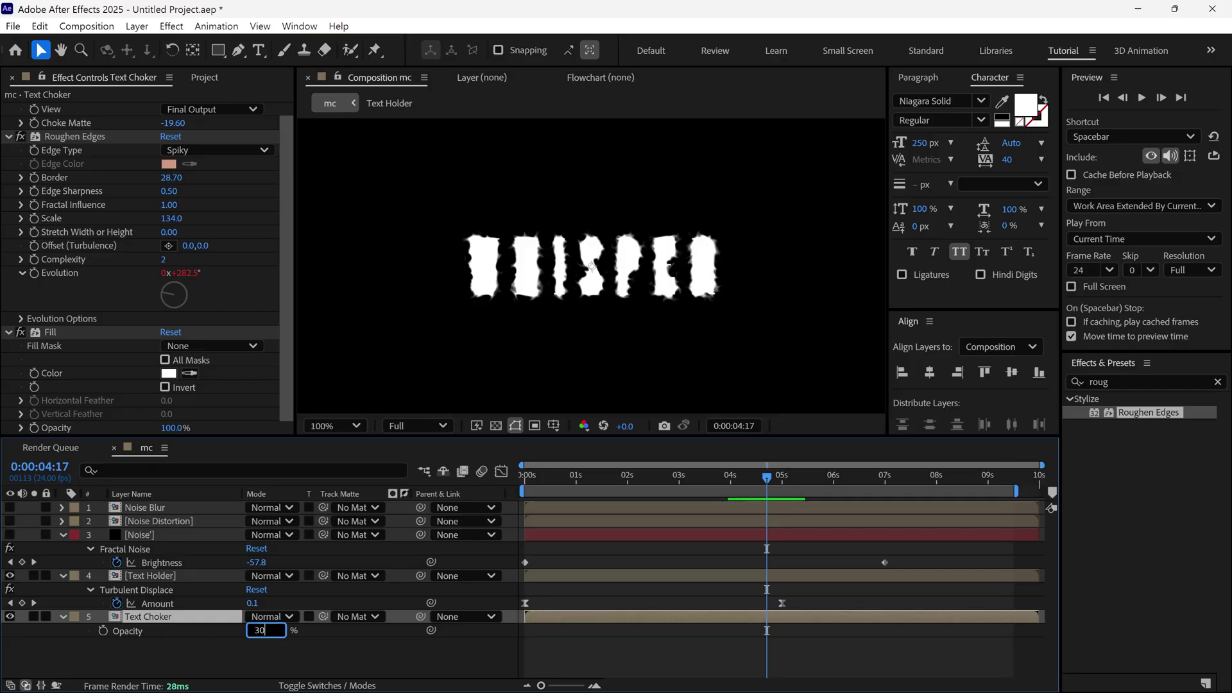
key(Return)
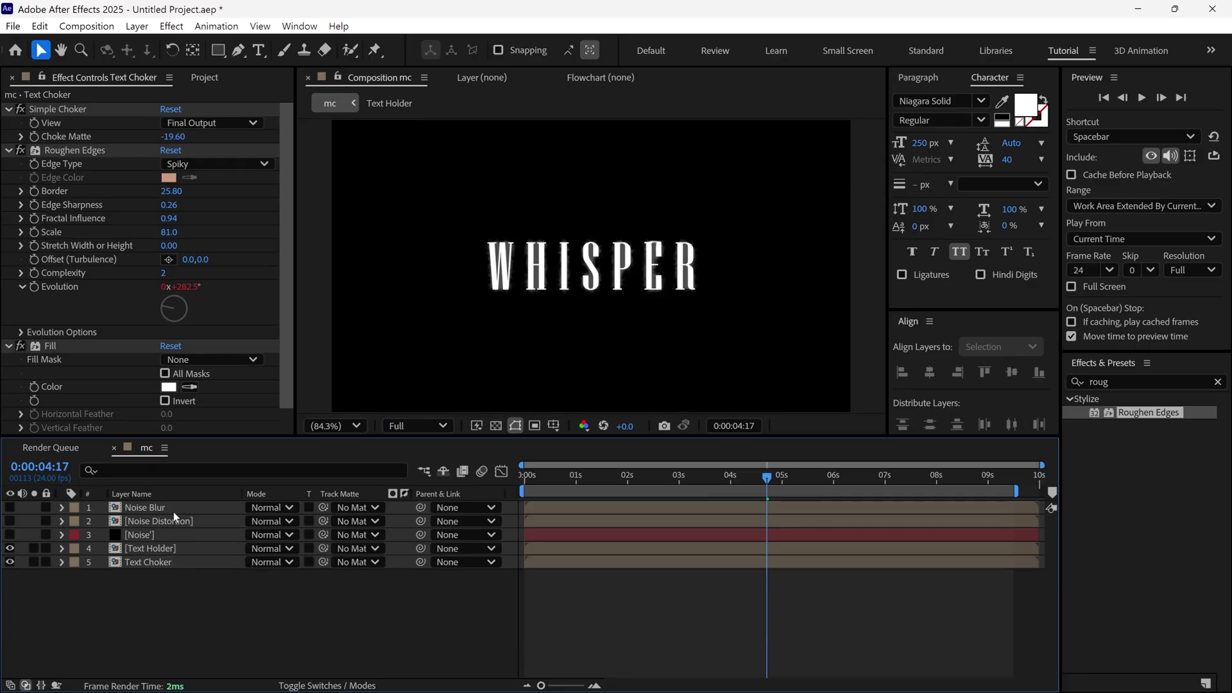
Step: Duplicate the Noise Blur layer and rename the copy Noise Color
click(172, 508)
key(ctrl+d)
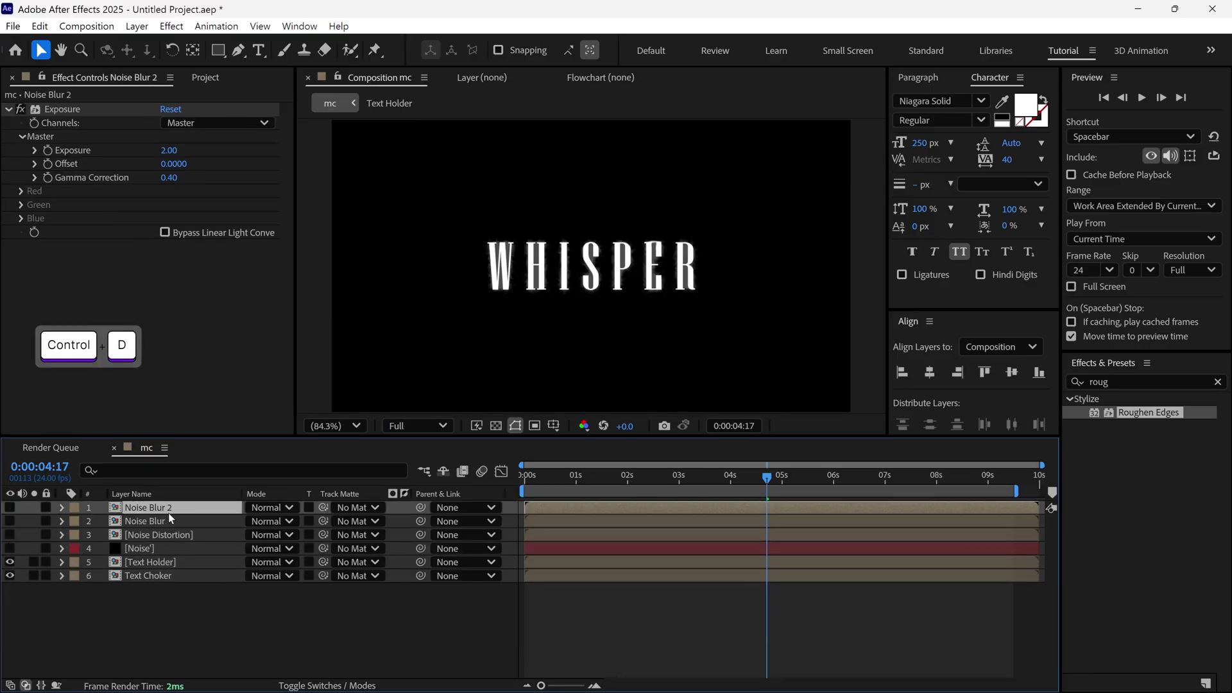
key(Return)
click(216, 507)
text(Noise Col)
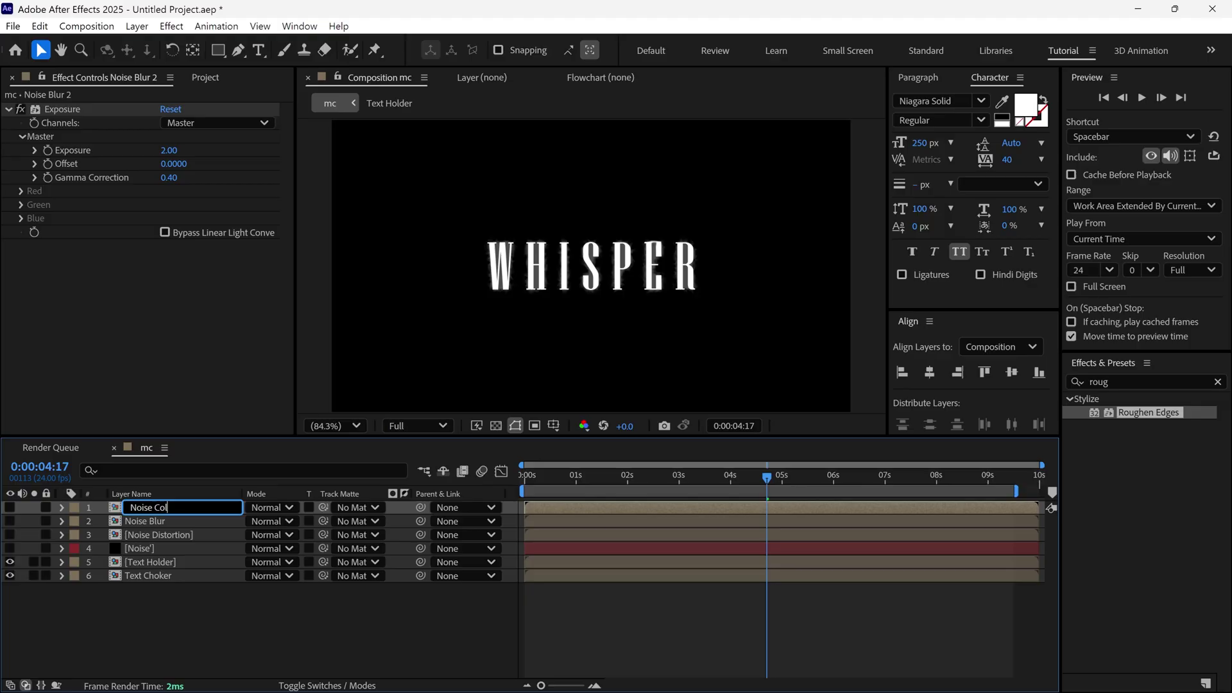
text(or)
key(Return)
Step: Find the Tint effect and apply it to the Noise Color layer below its Exposure effect
click(1217, 382)
click(1116, 381)
text(ti)
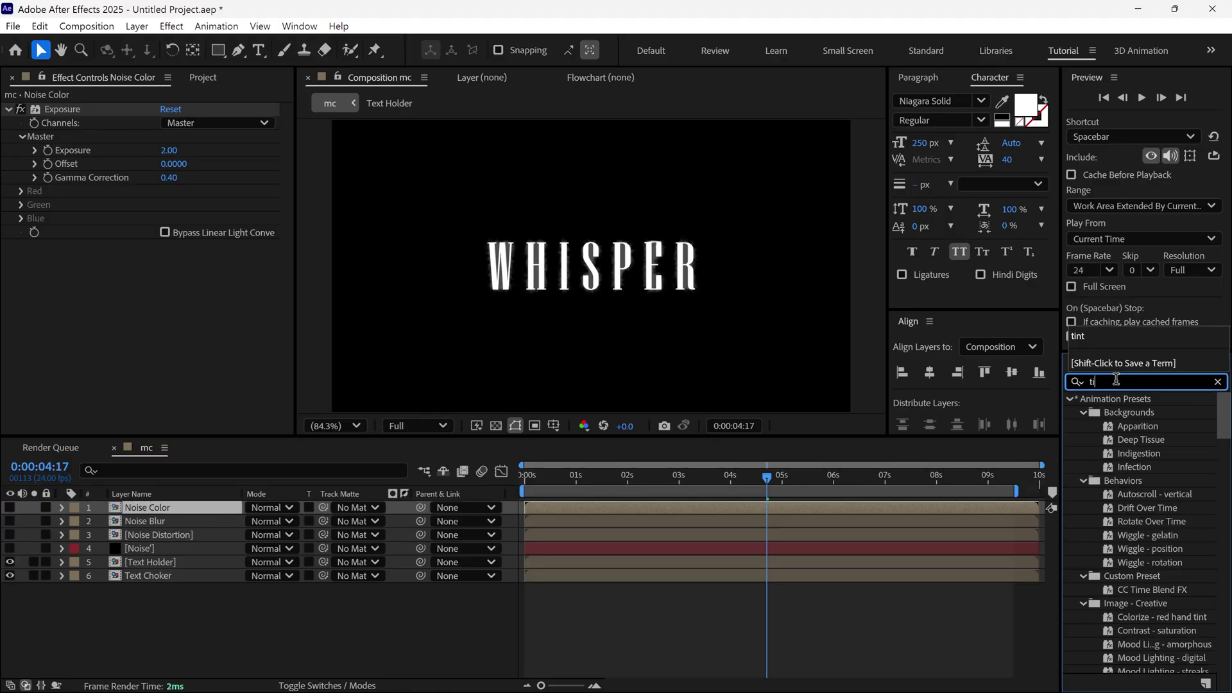
text(nt)
drag(1126, 453, 168, 315)
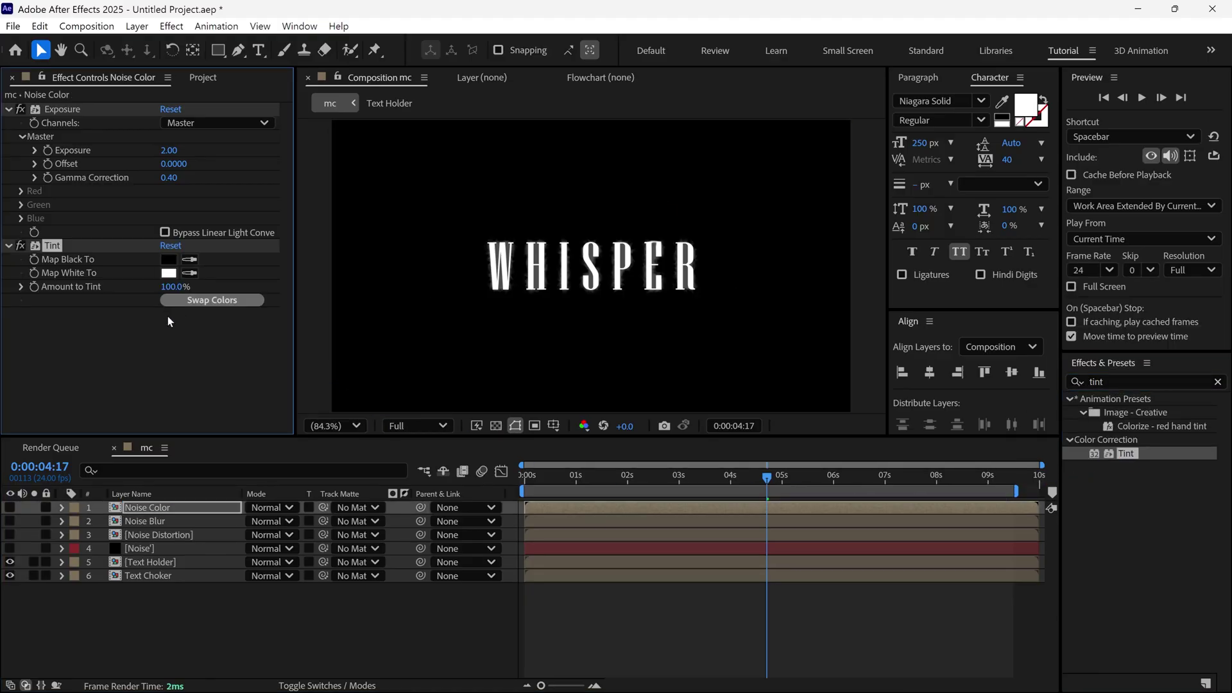
Step: Make the Noise Color layer visible and set its Tint Map Black To color to bright green
click(10, 507)
click(168, 259)
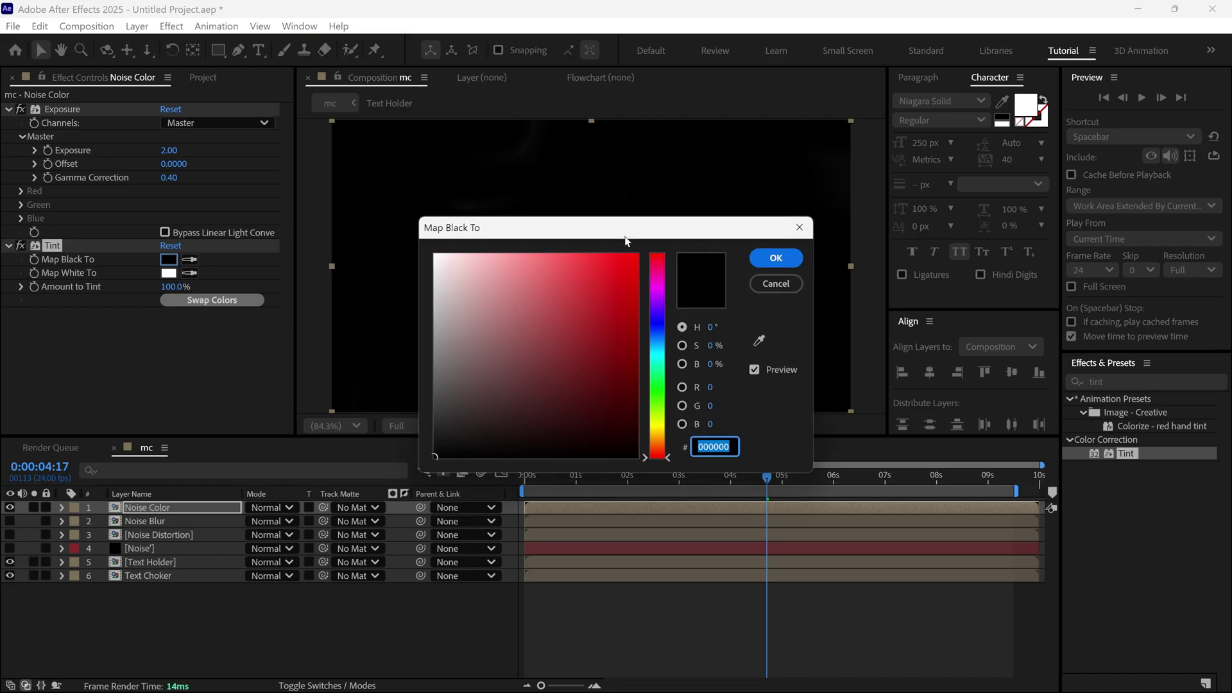
drag(625, 239, 910, 215)
click(909, 262)
drag(941, 434, 940, 358)
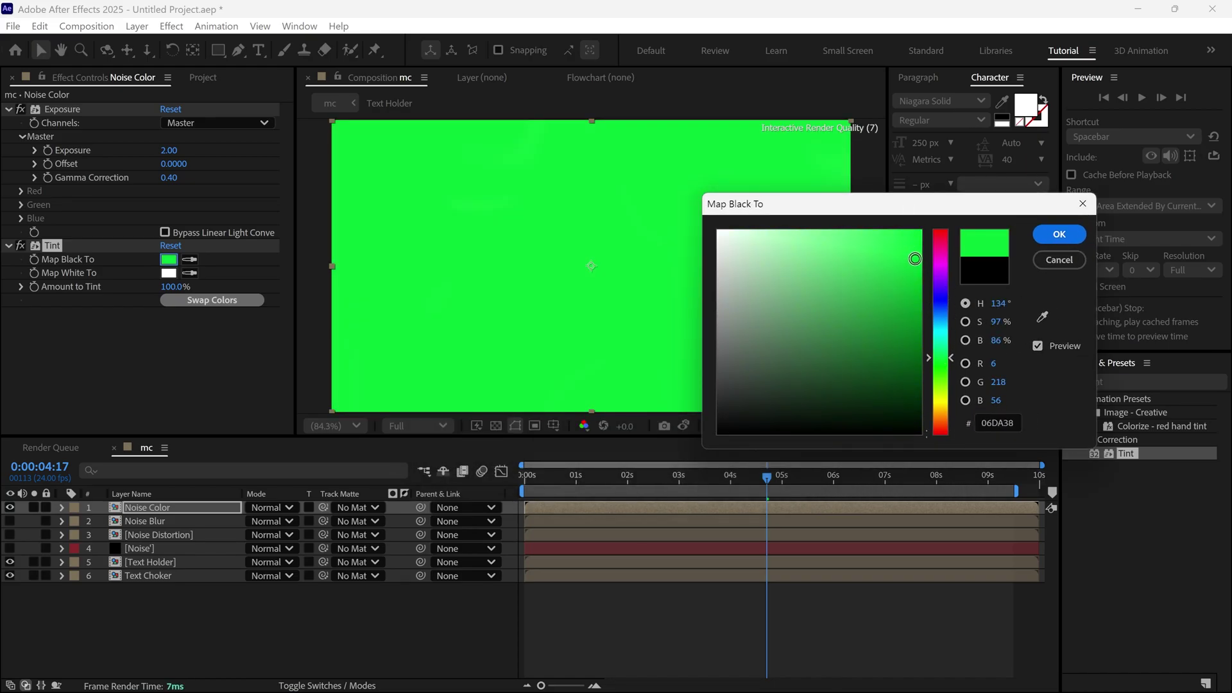
click(1059, 235)
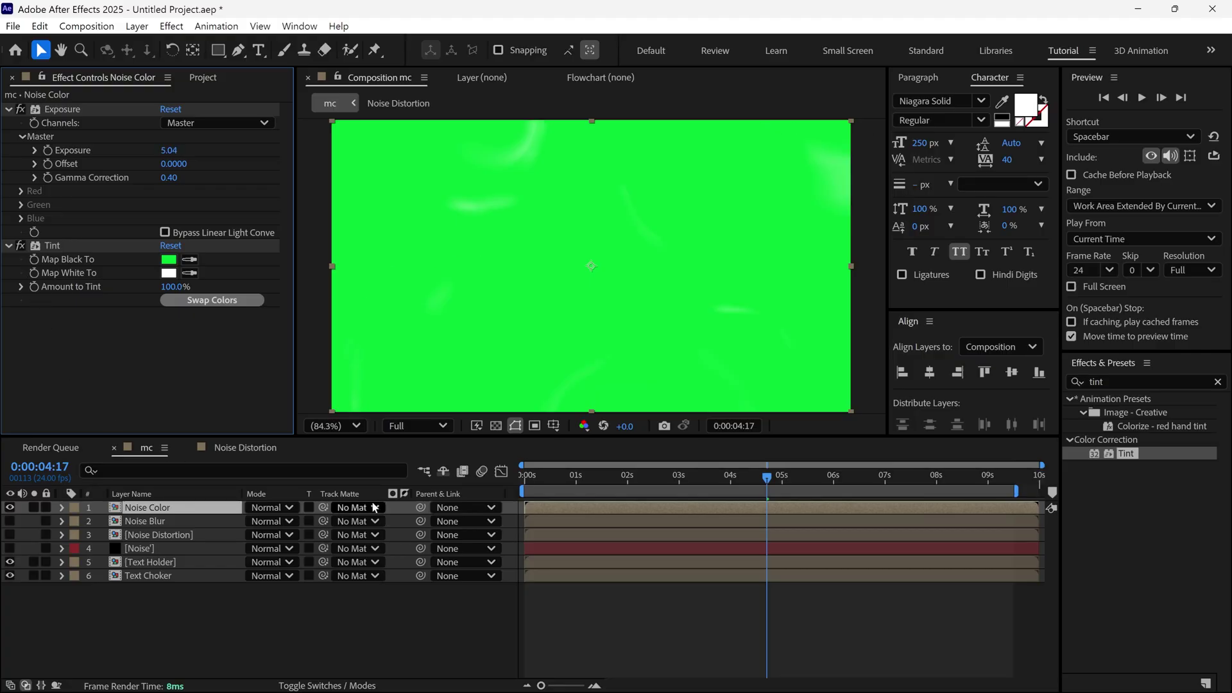
Step: Enable Preserve Underlying Transparency on the Noise Color layer and set its blending mode to Color
click(309, 507)
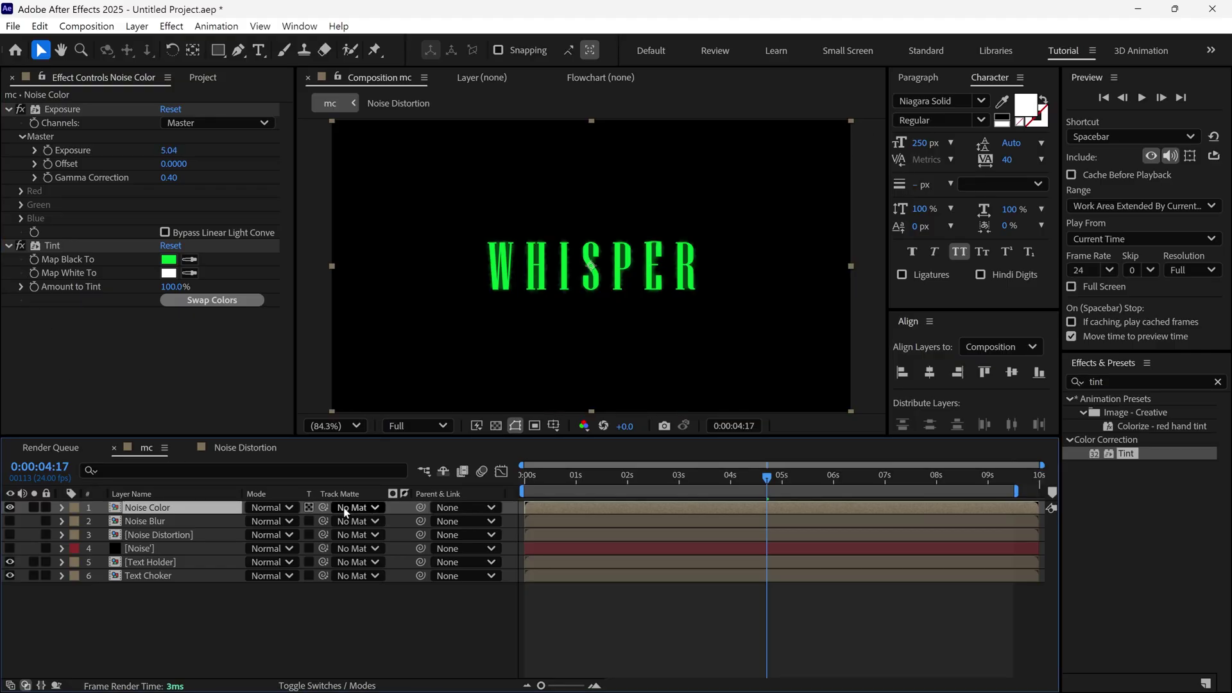
click(292, 507)
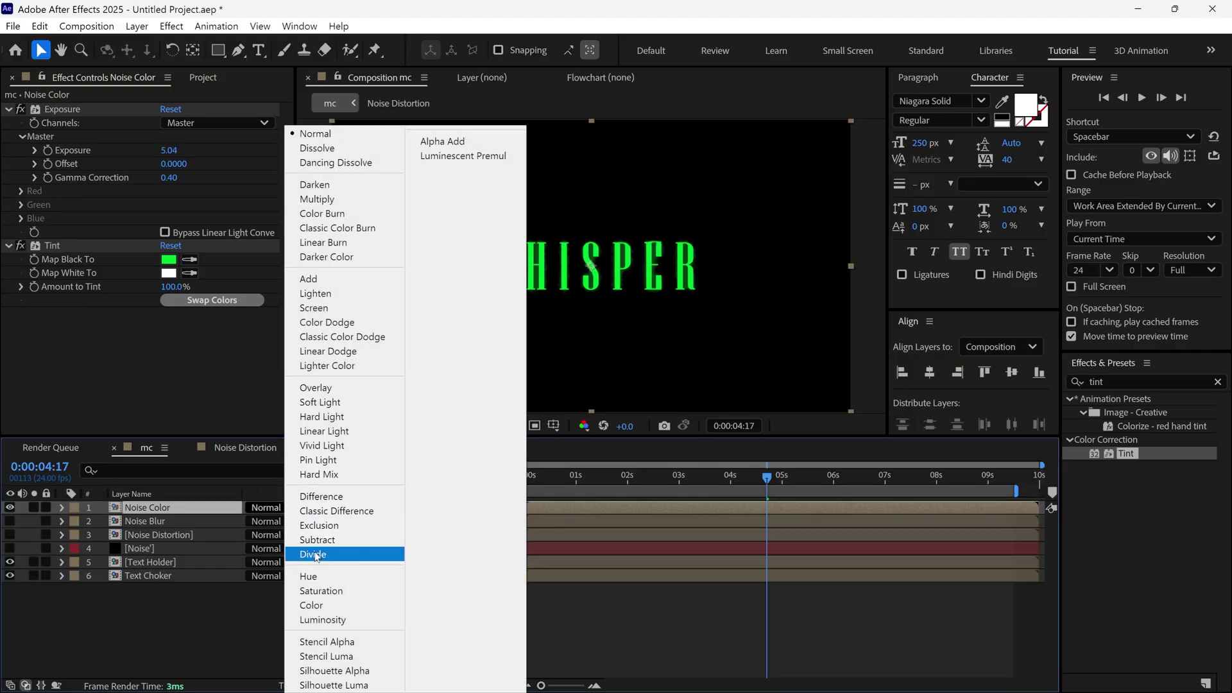
click(312, 605)
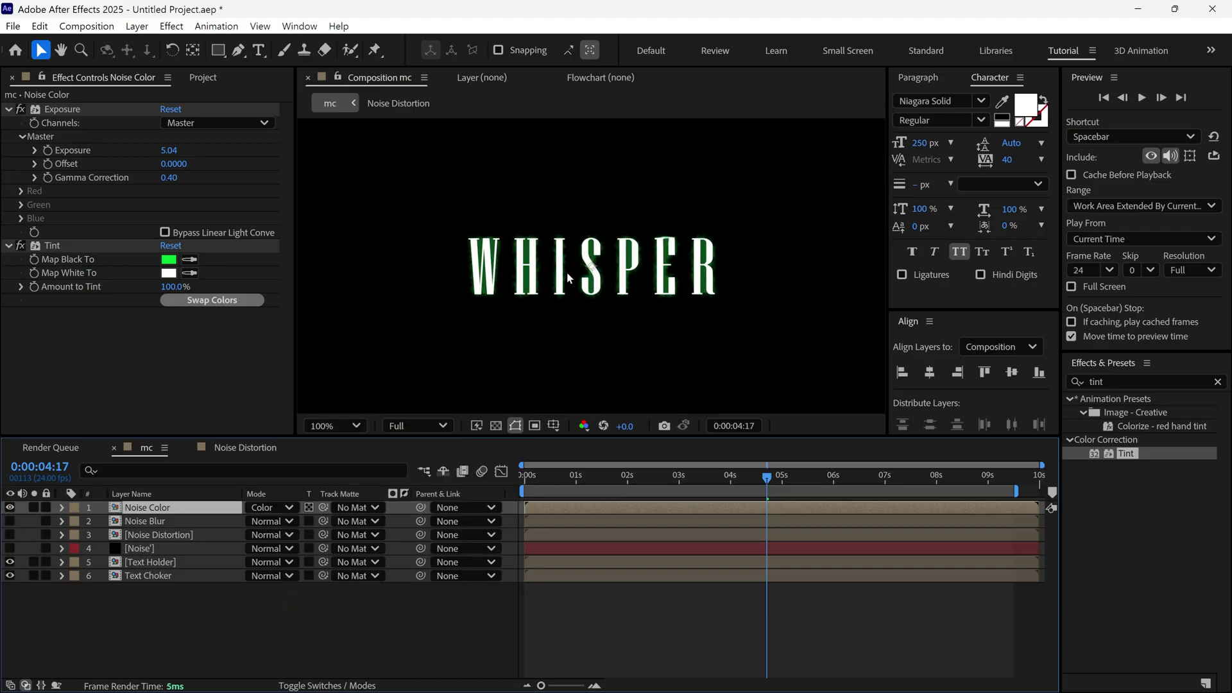
Step: At 0:00:02:12, create a black 1920 x 1080 solid named bg and place it below all other layers
drag(765, 479, 654, 497)
scroll(621, 385, down, 2)
right_click(118, 605)
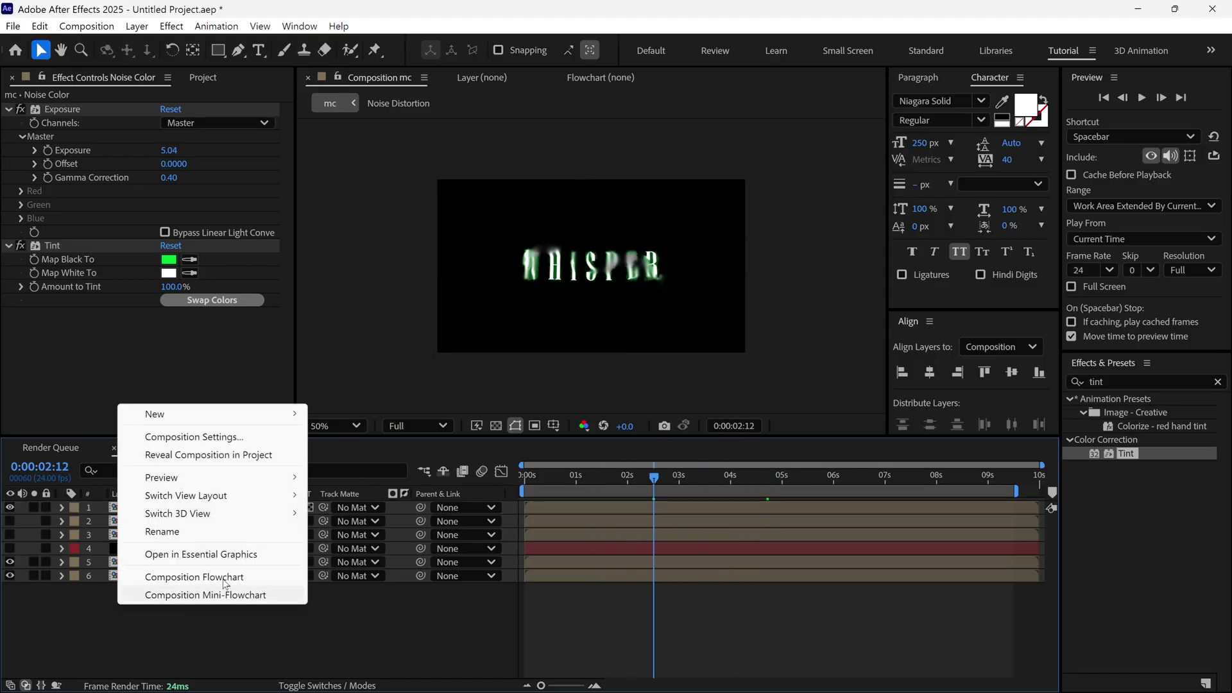
mouse_move(153, 414)
click(347, 454)
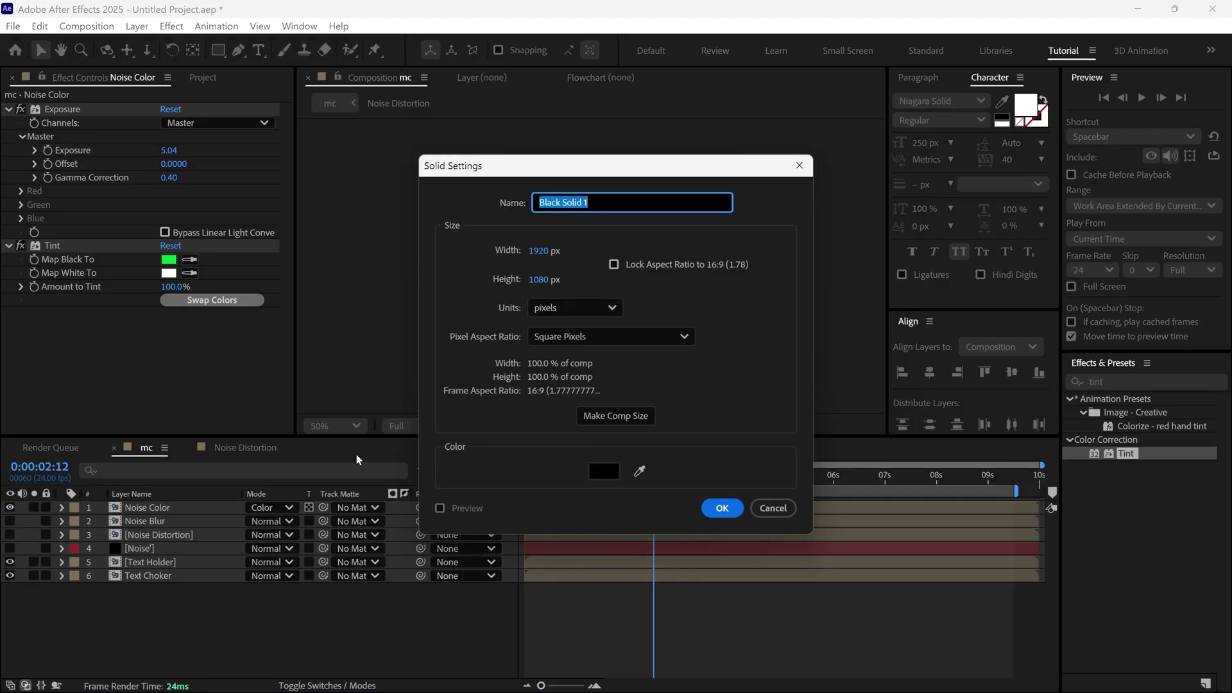
text(bg)
click(714, 506)
drag(190, 521, 161, 611)
Step: Apply Gradient Ramp to the bg layer, set it to Radial Ramp and swap its start and end colors
click(1130, 381)
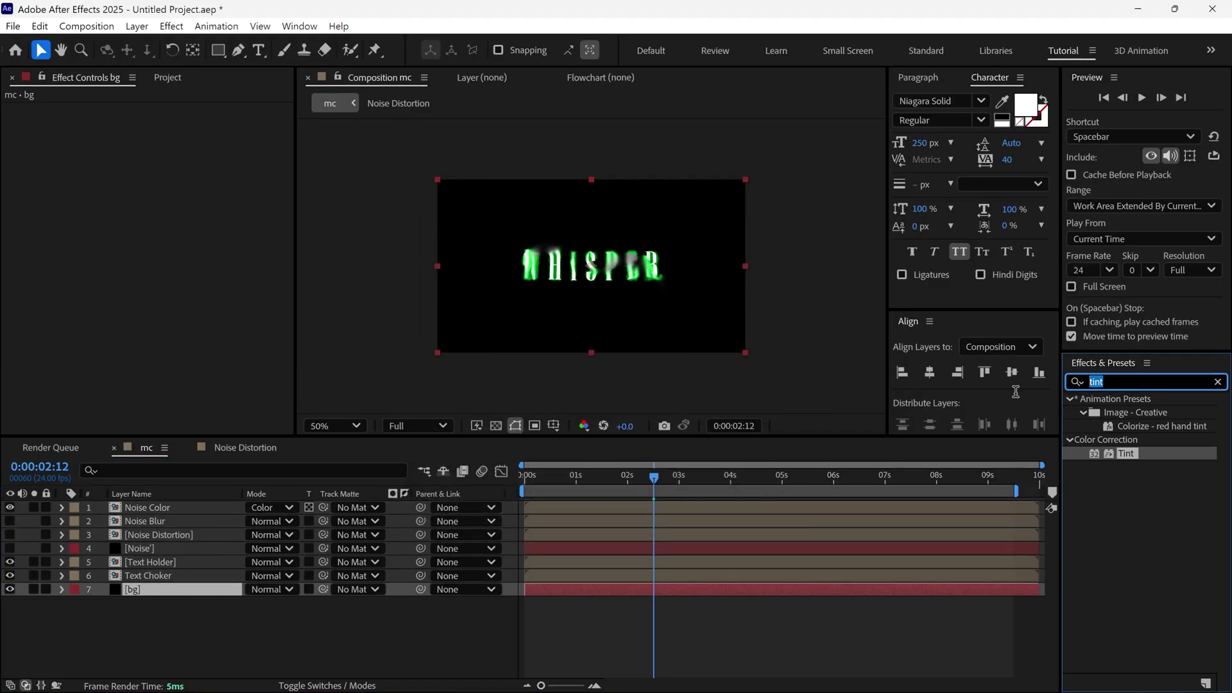
text(ramp)
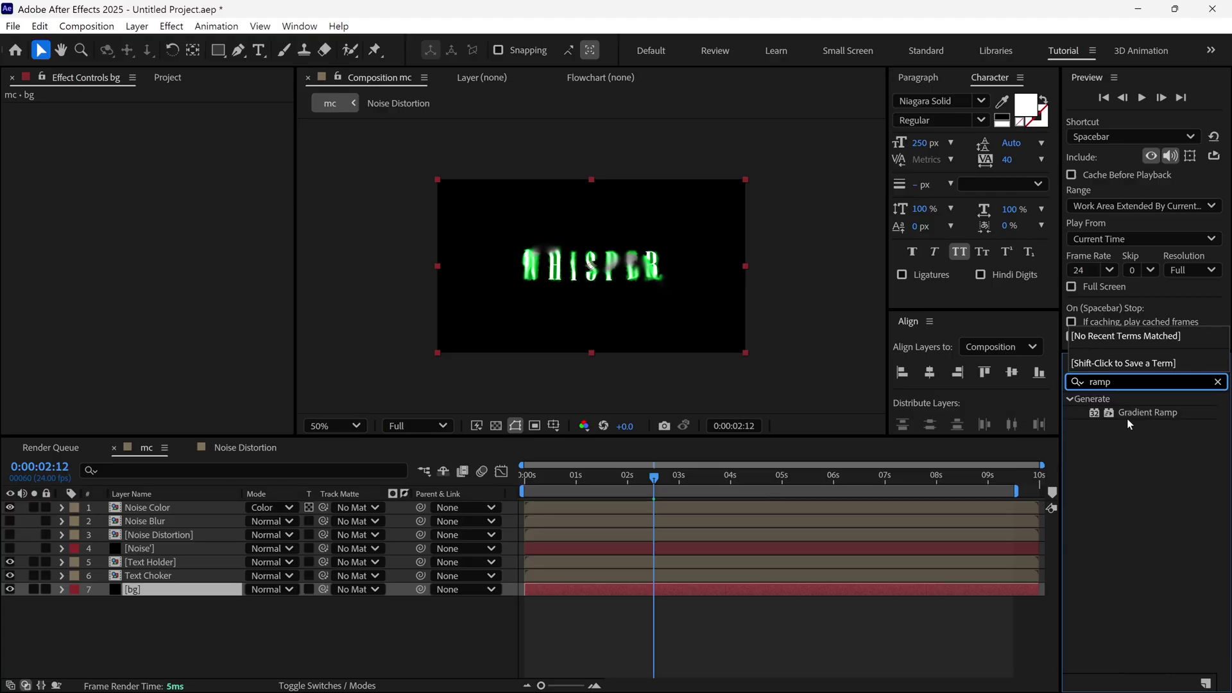
drag(1126, 414, 172, 589)
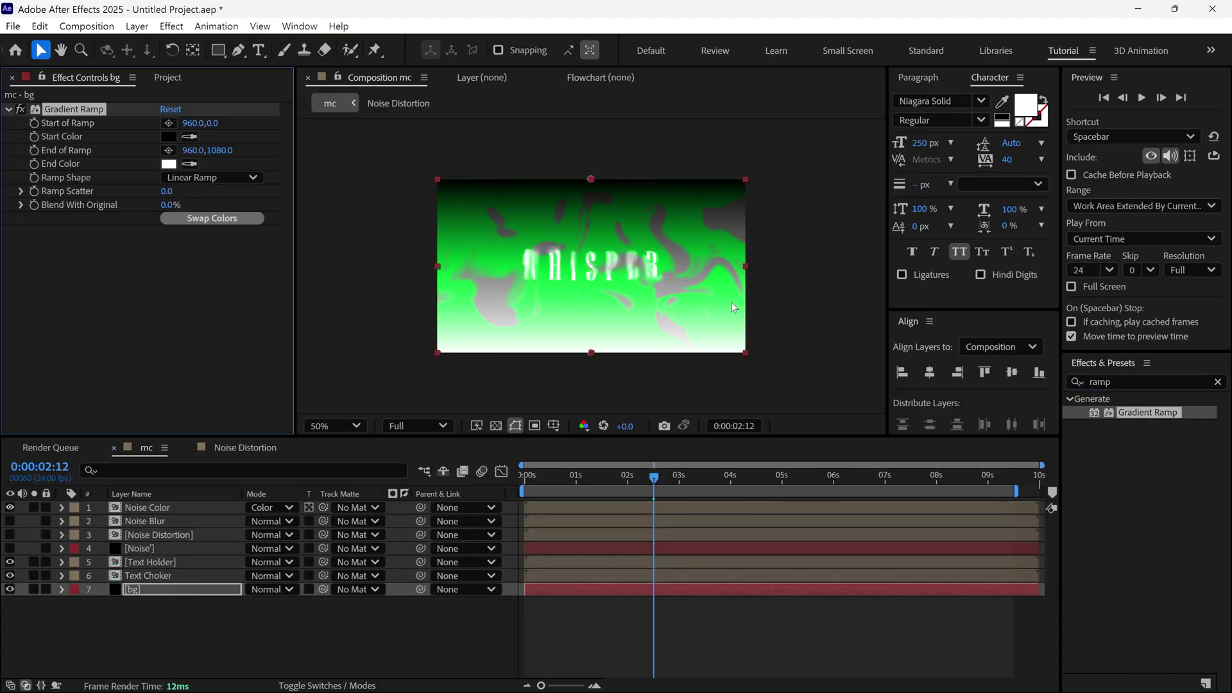
click(219, 180)
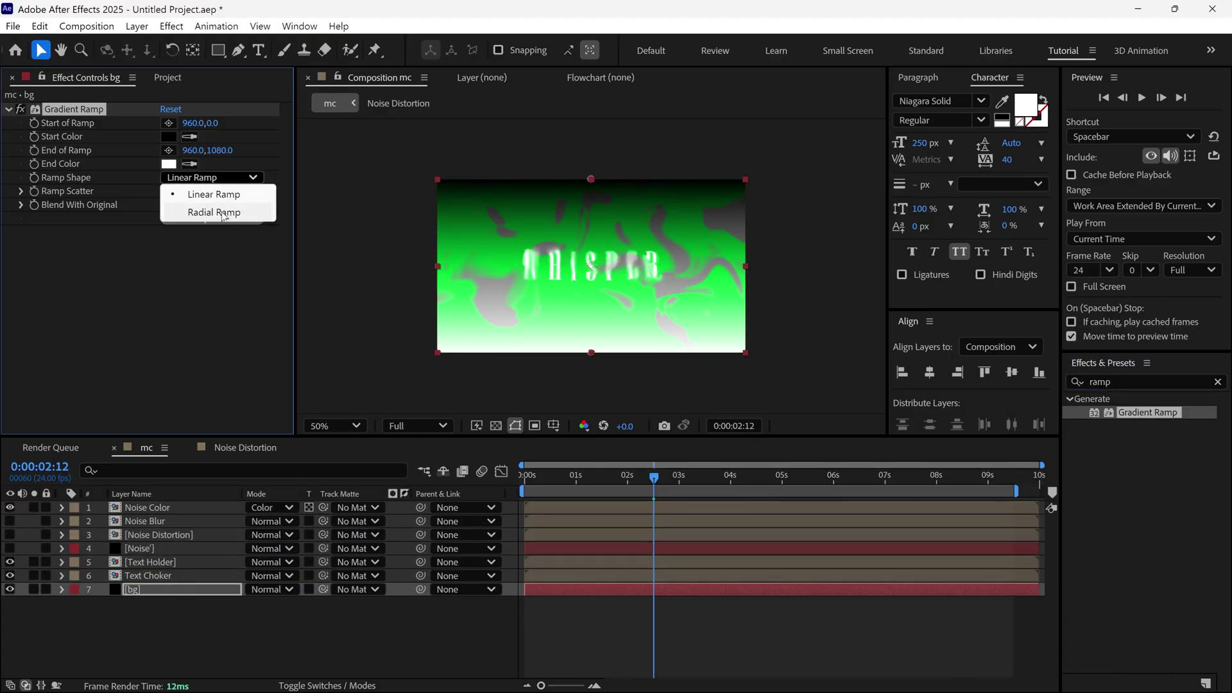
click(224, 212)
click(220, 218)
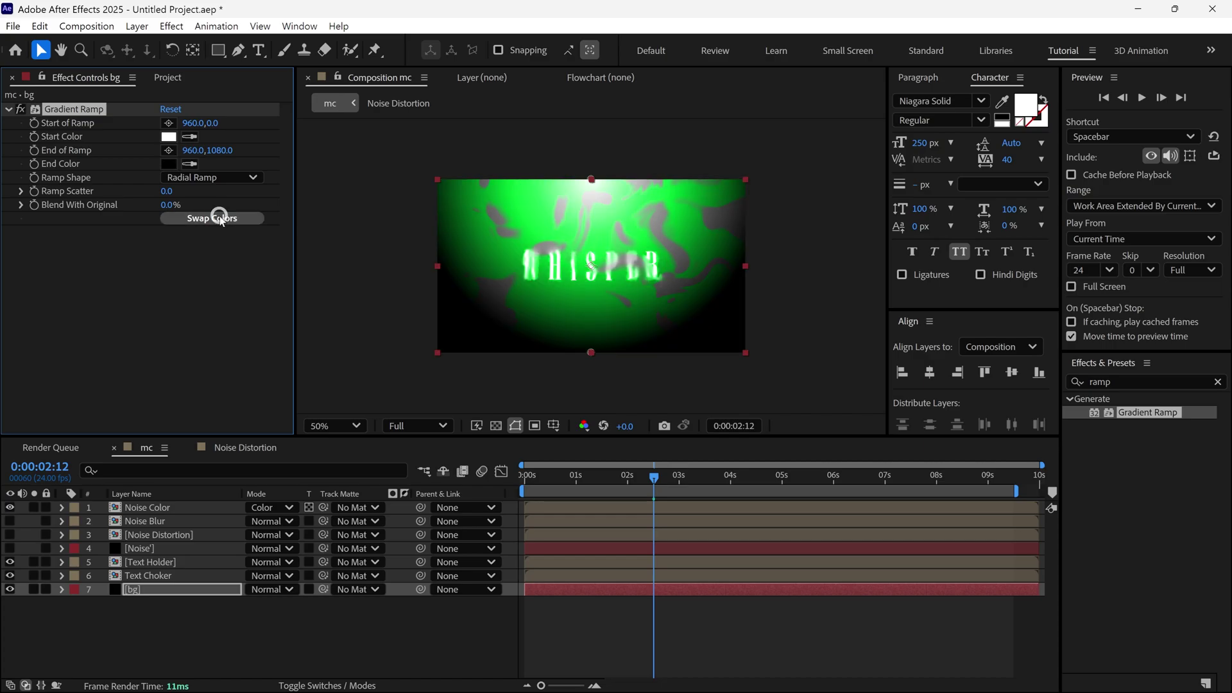
Step: Set the bg layer's Gradient Ramp Start Color to the dark gray 131313
click(168, 136)
drag(572, 231, 997, 218)
drag(924, 295, 784, 435)
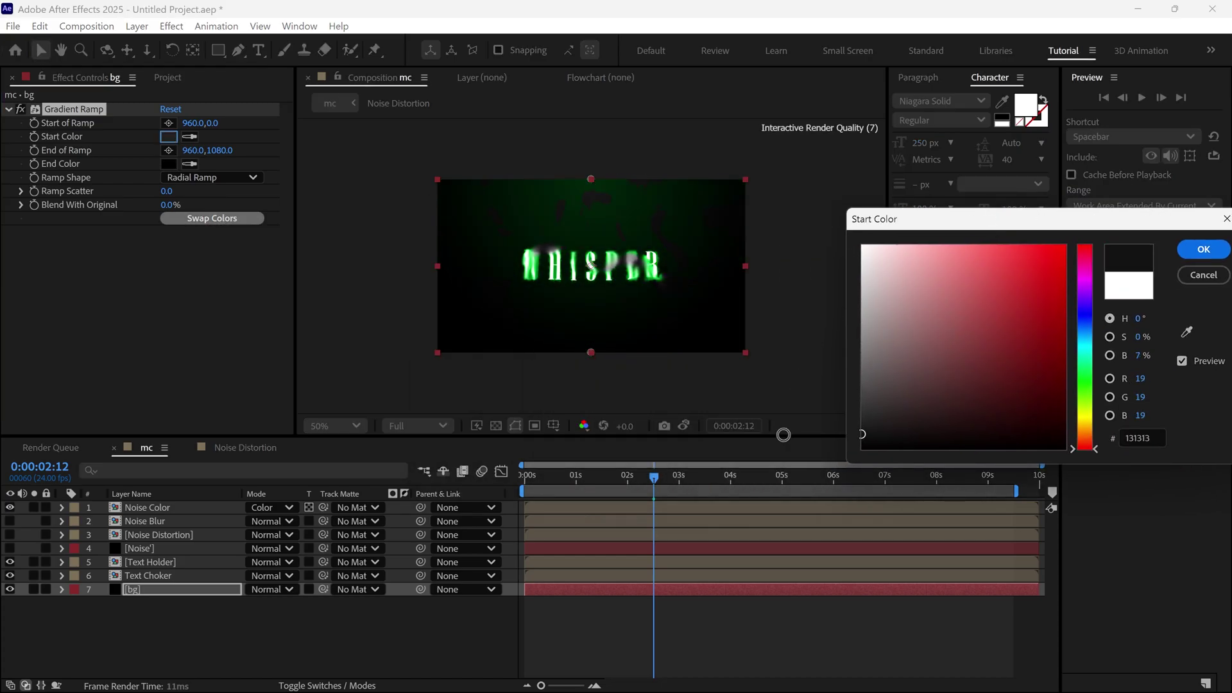
click(1203, 249)
Step: Turn off the Exposure effect on the Noise Color layer and collapse its settings
click(144, 507)
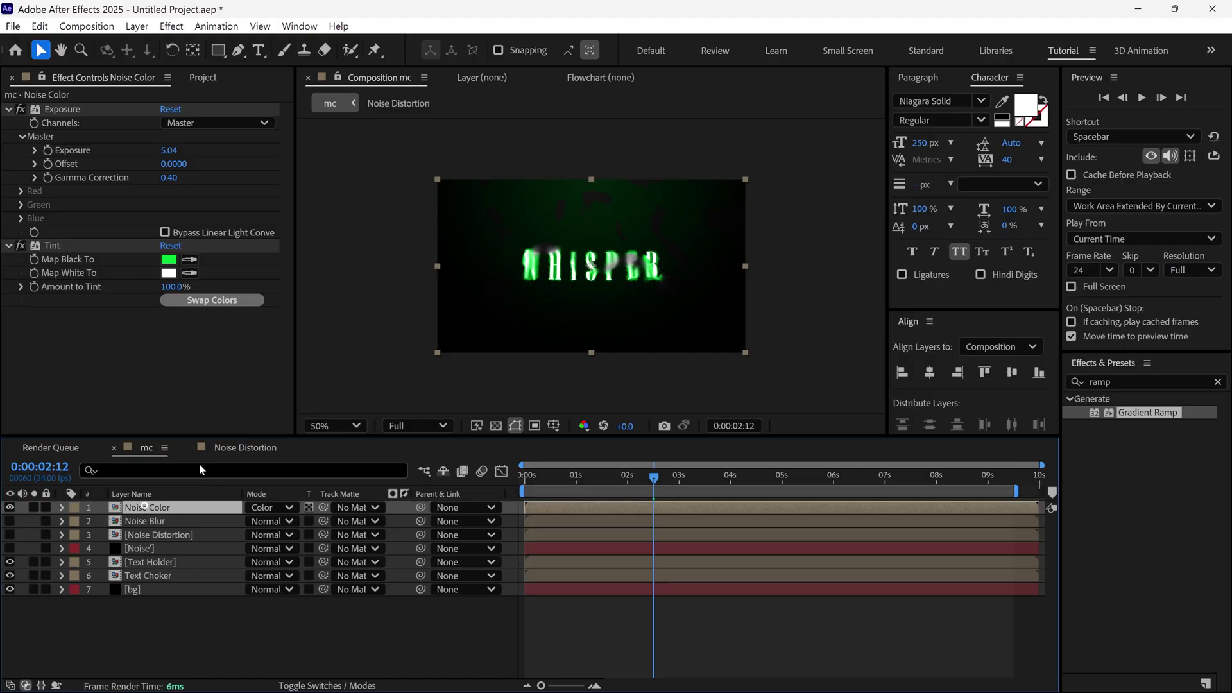
scroll(473, 335, up, 2)
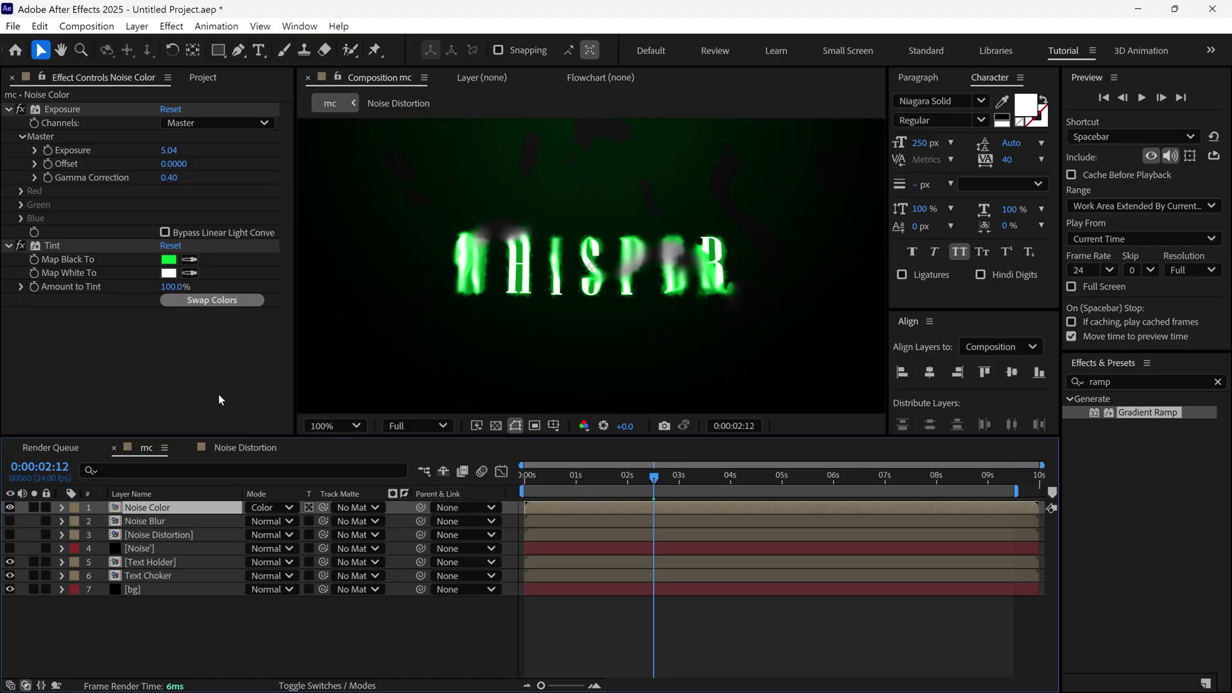
click(20, 109)
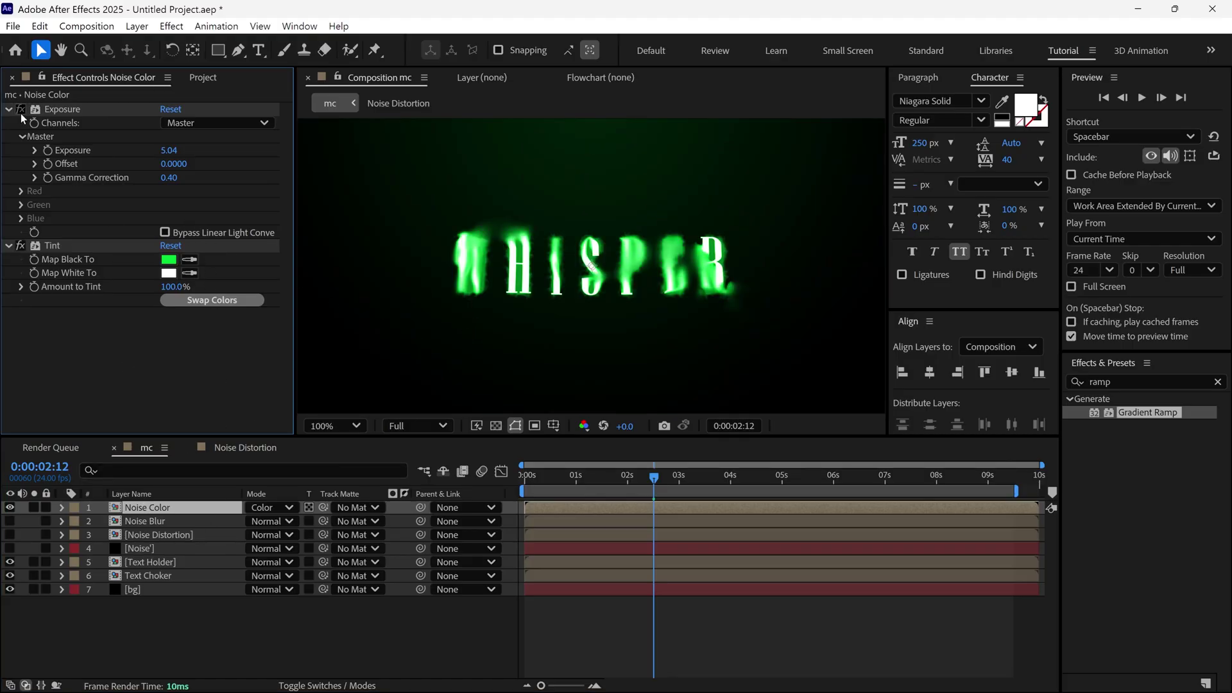
click(8, 109)
Step: Raise the bg layer's Gradient Ramp Scatter to about 69.2
click(157, 586)
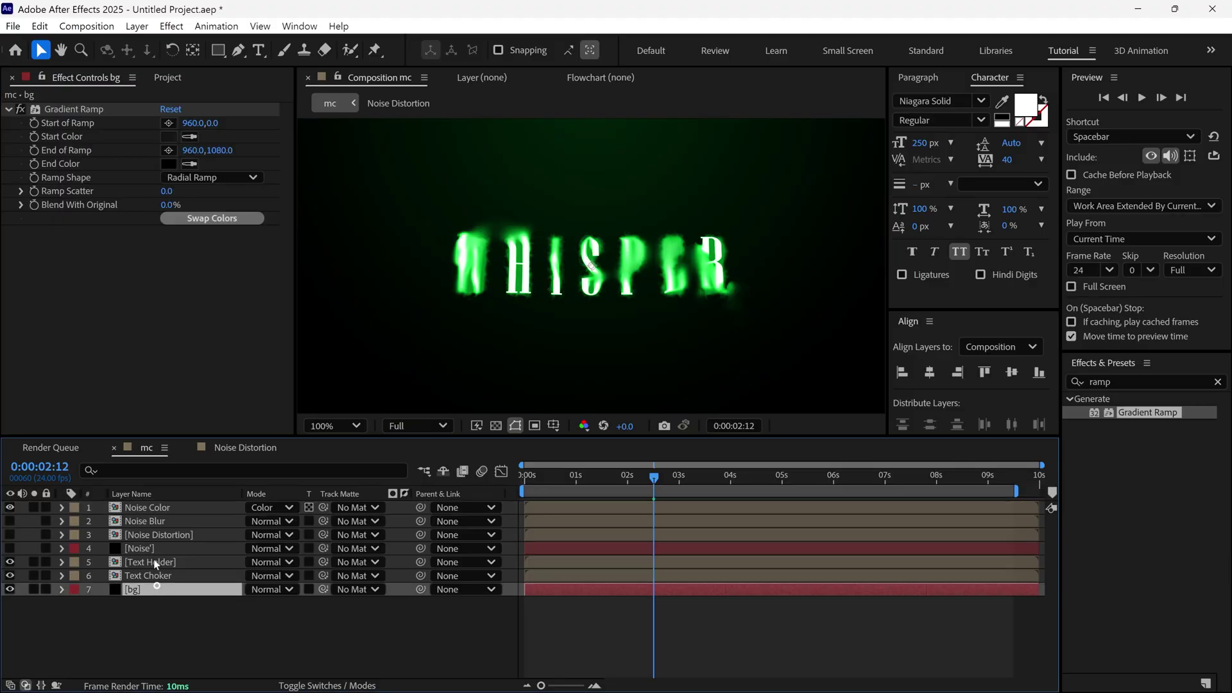
drag(169, 193, 752, 222)
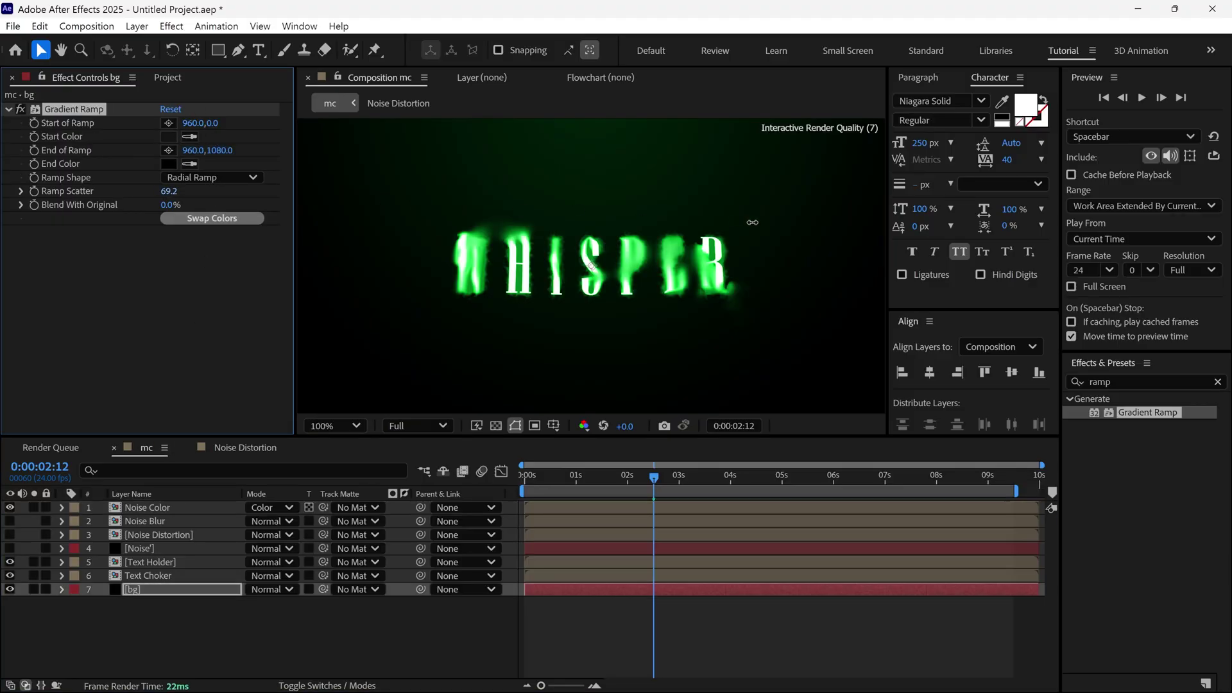
click(163, 613)
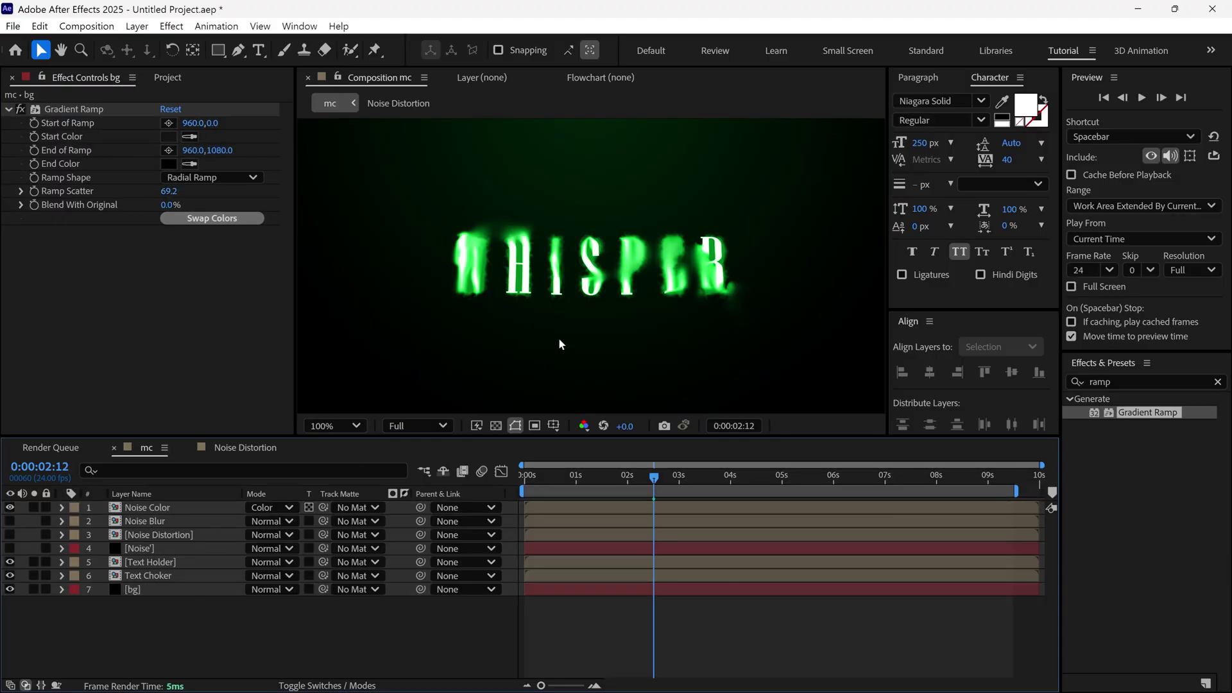
Step: Lower the Text Choker layer's Opacity to 15% and keyframe it at 0:00:04:04
drag(654, 480, 704, 484)
click(154, 575)
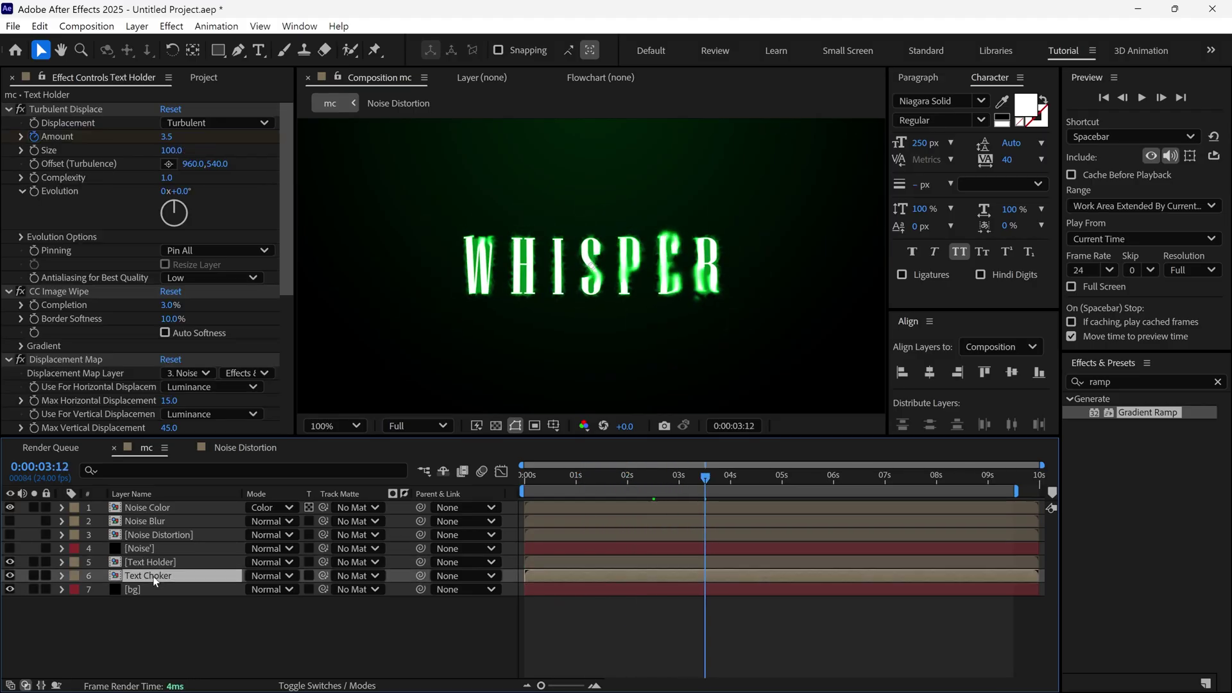
key(t)
mouse_move(253, 590)
mouse_down()
mouse_move(229, 591)
mouse_move(239, 586)
mouse_up()
key(space)
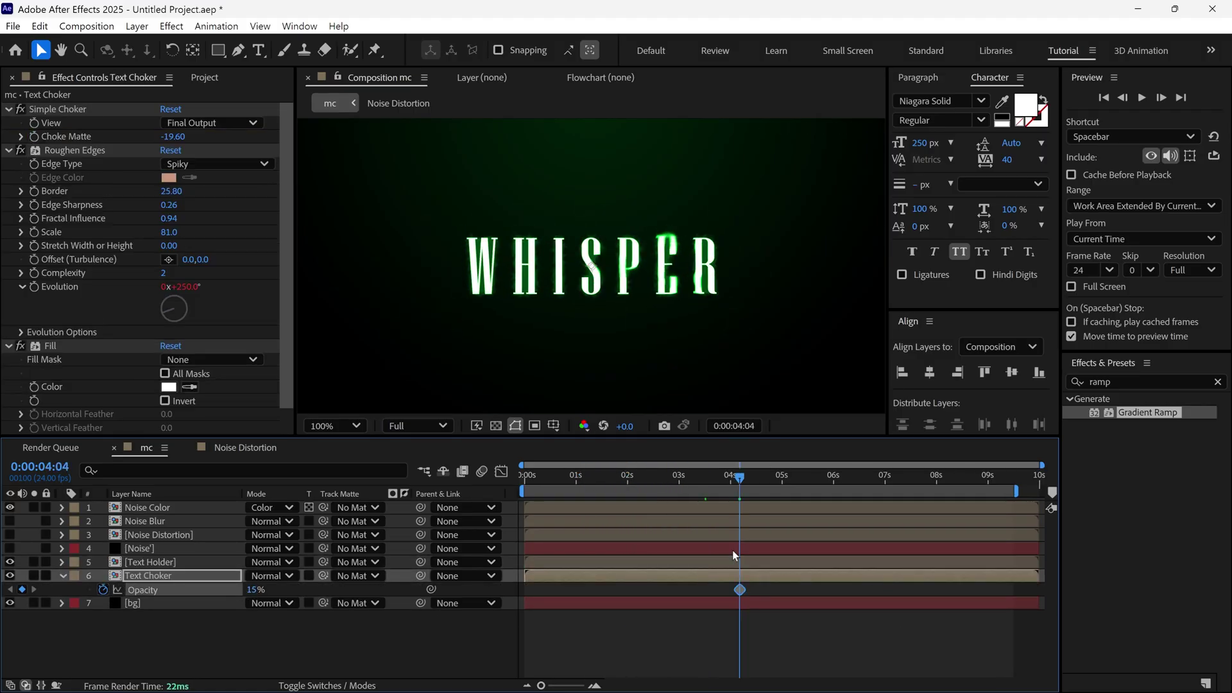
Step: Add a 0% Opacity keyframe to the Text Choker layer at 0:00:02:05 and scrub through the fade-in
drag(739, 478, 638, 478)
drag(250, 590, 231, 590)
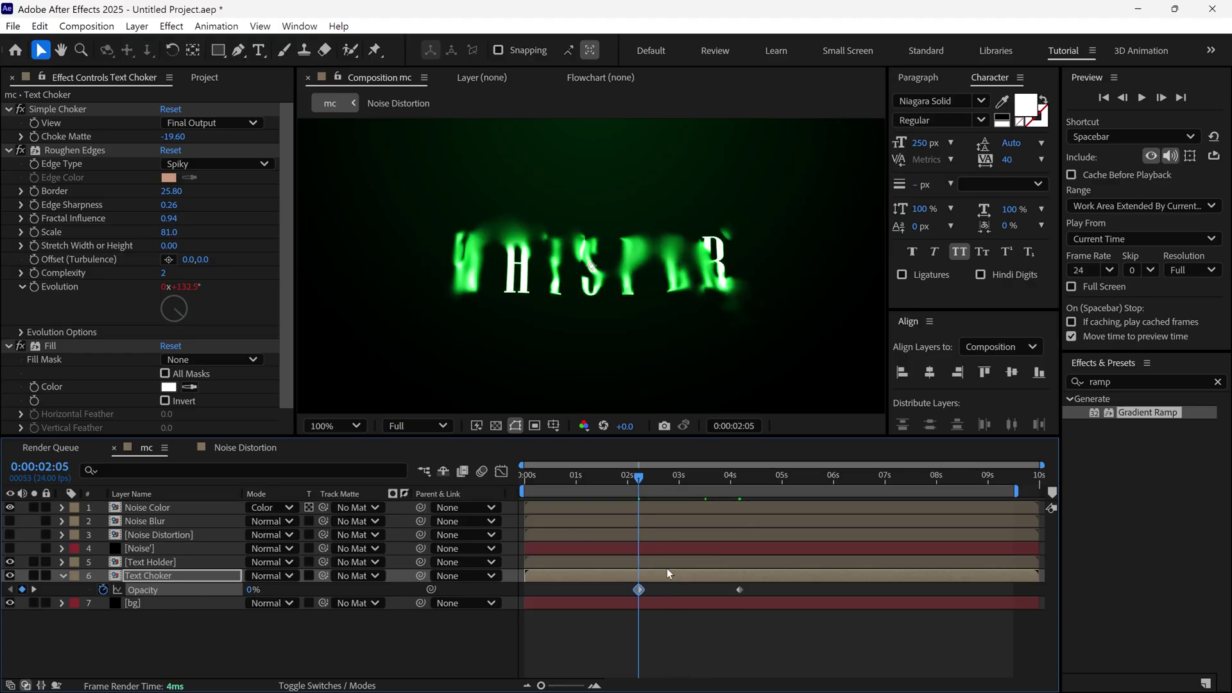
drag(640, 478, 784, 573)
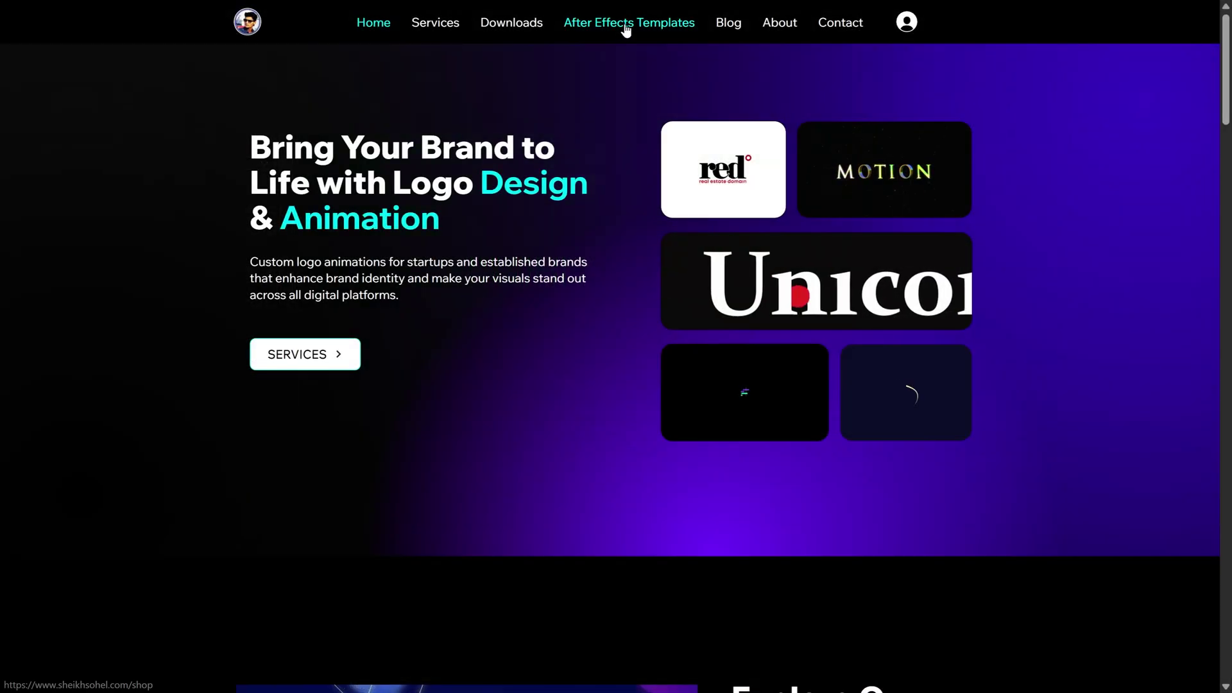
Step: Switch to the web browser and look through the After Effects Templates page and the FREE - After Effects Files collection
click(623, 28)
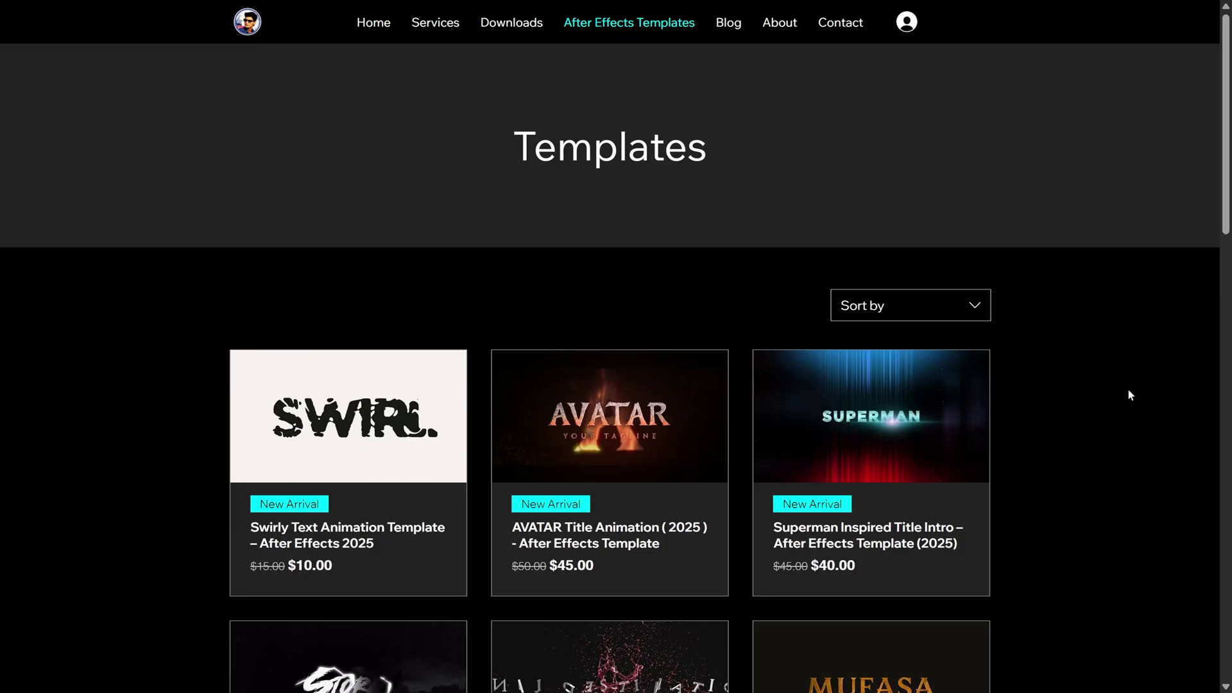
scroll(1128, 392, down, 3)
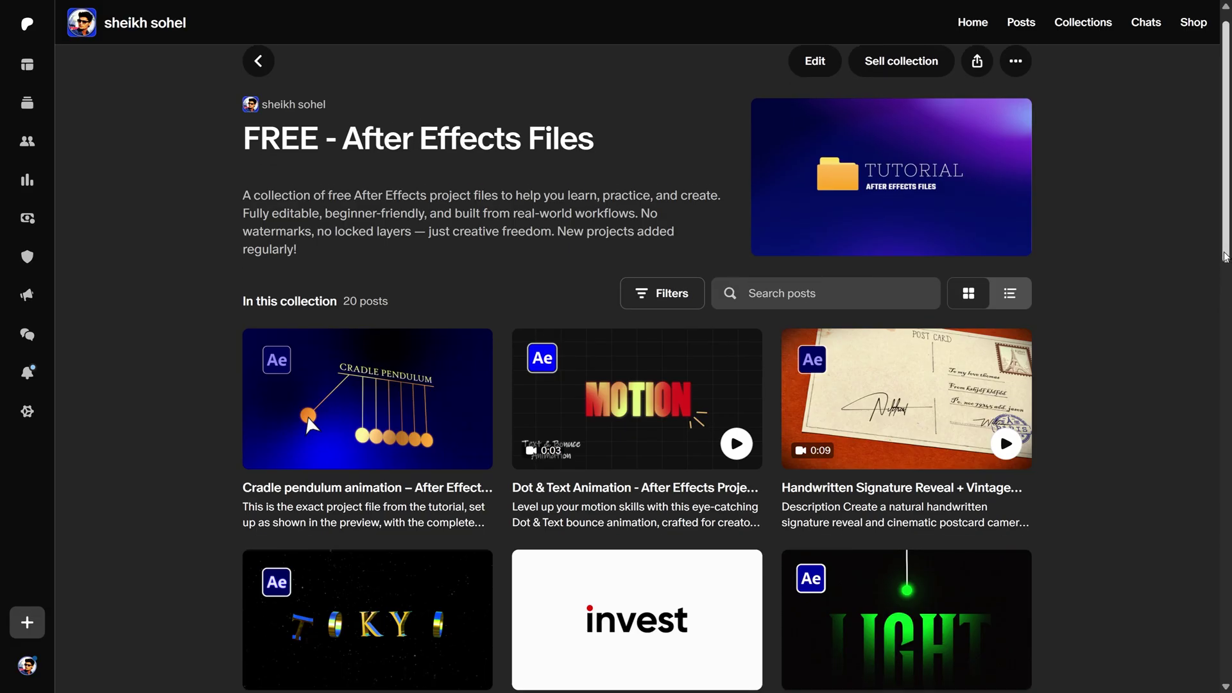
scroll(1221, 325, down, 5)
scroll(1221, 325, down, 3)
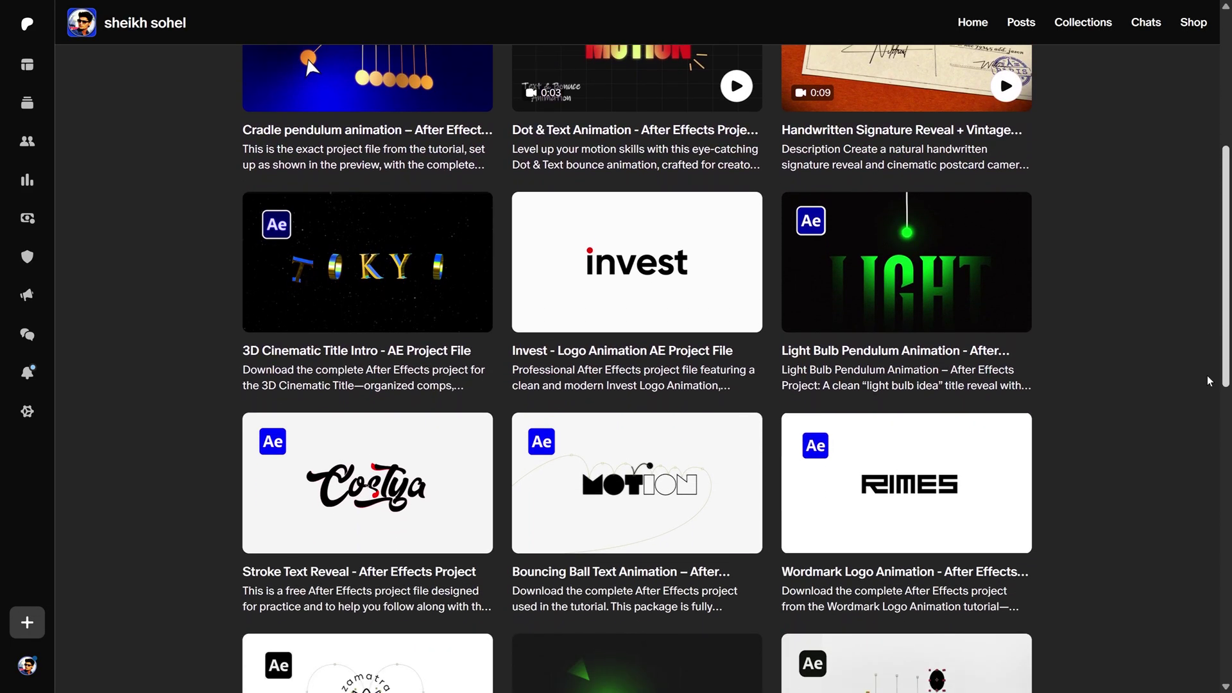